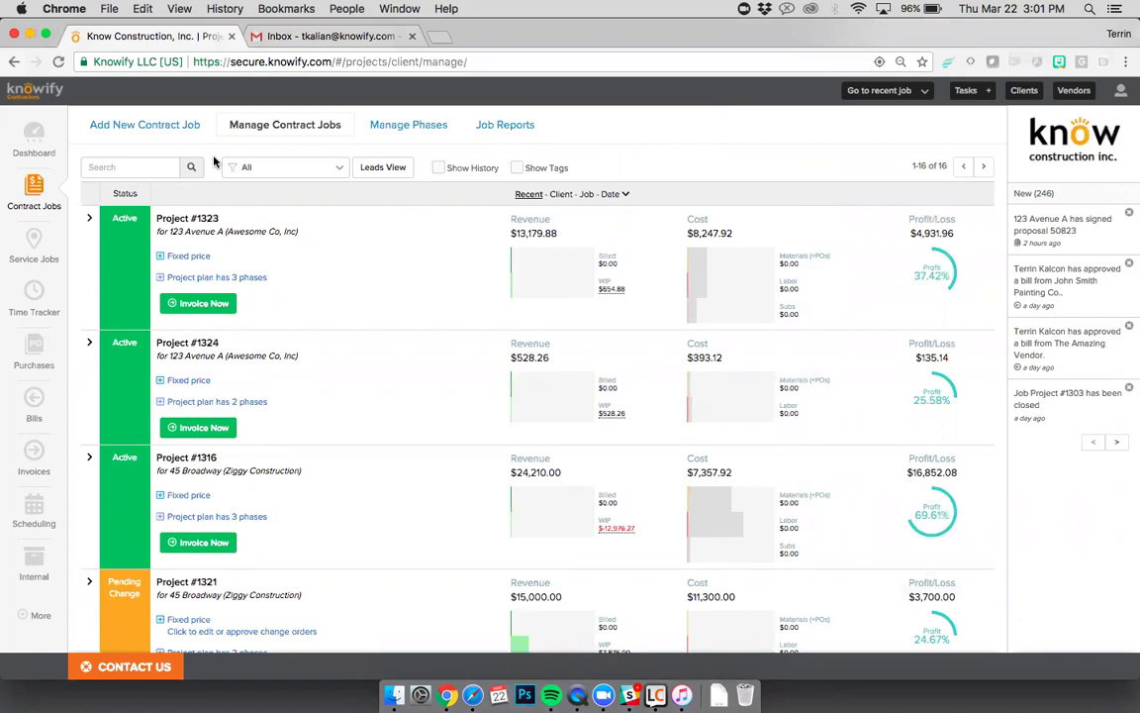
# Start a new contract job named Project #1325 for the existing Awesome Co, Inc client site, as a Fixed Price job.
pyautogui.click(156, 128)
pyautogui.click(202, 204)
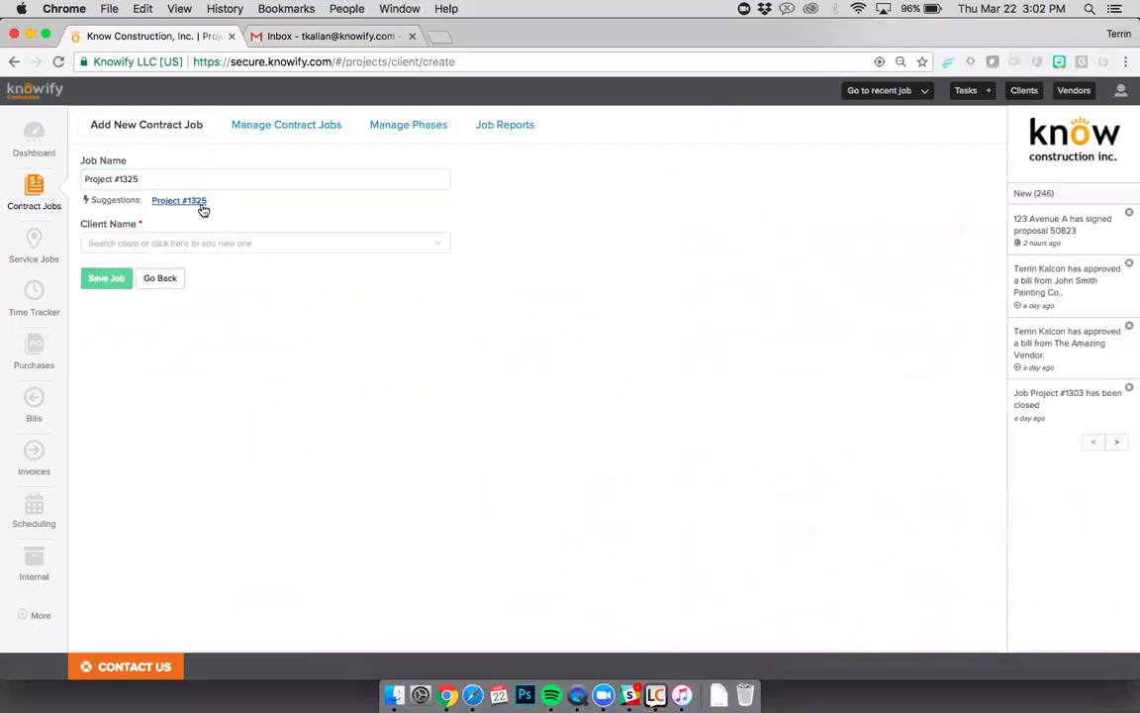
pyautogui.click(174, 244)
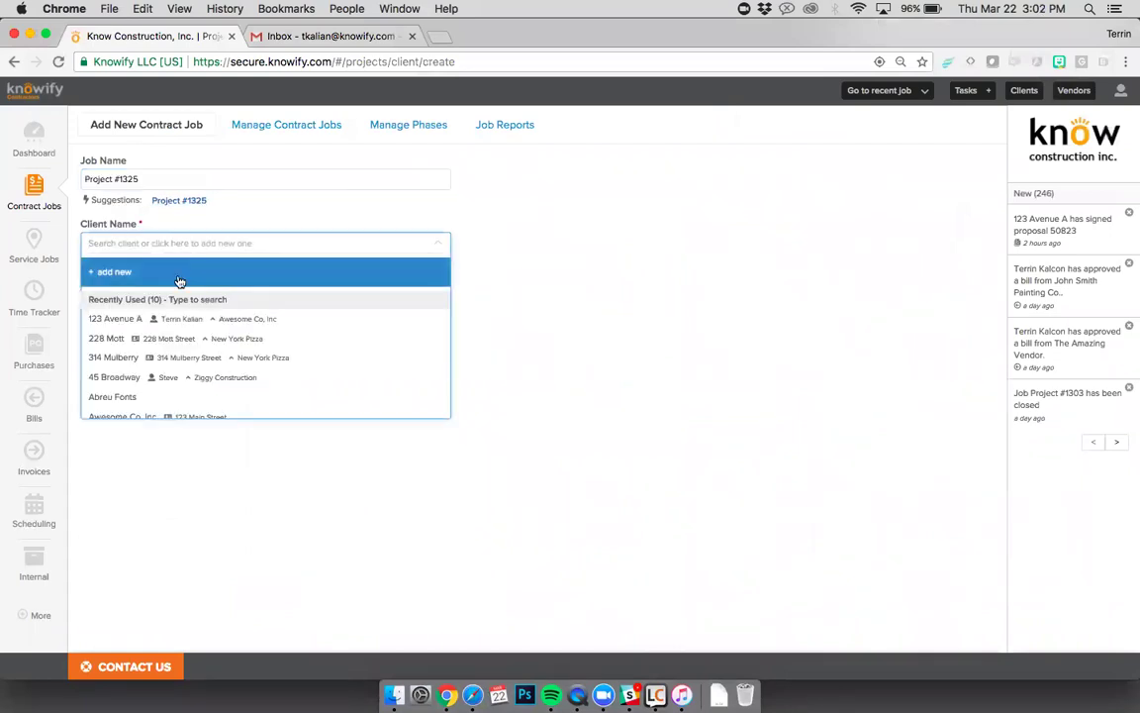
pyautogui.click(164, 317)
pyautogui.click(175, 328)
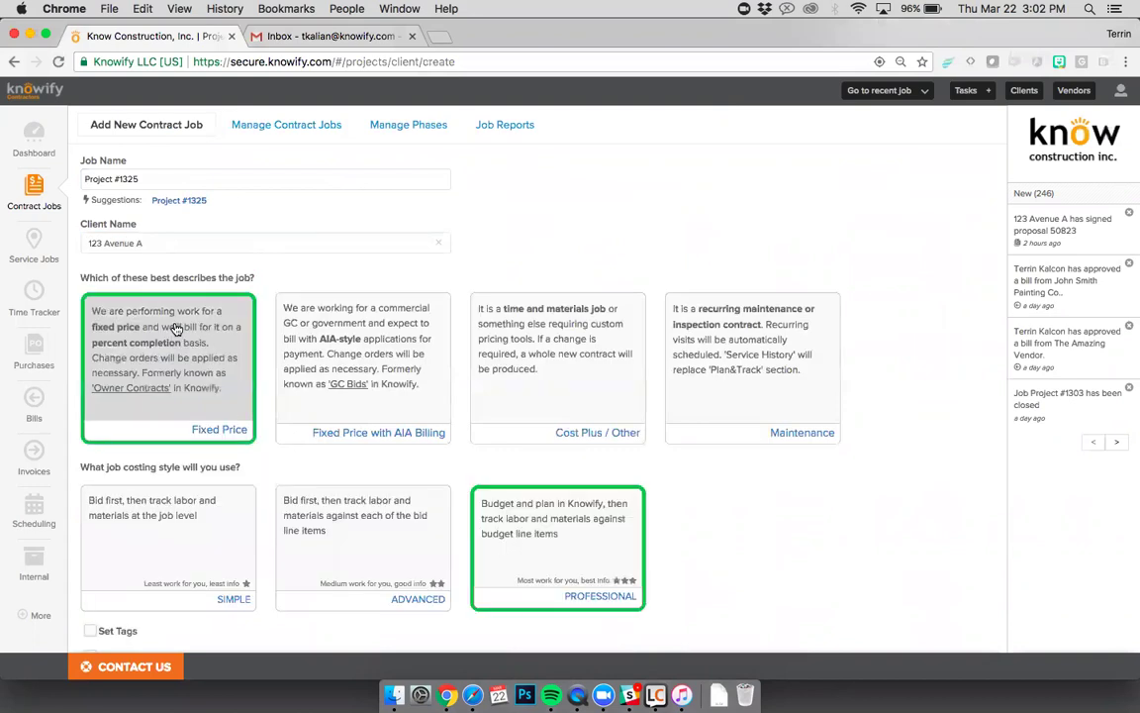
# Choose the Advanced job costing style for the new job.
pyautogui.scroll(-1, 222, 357)
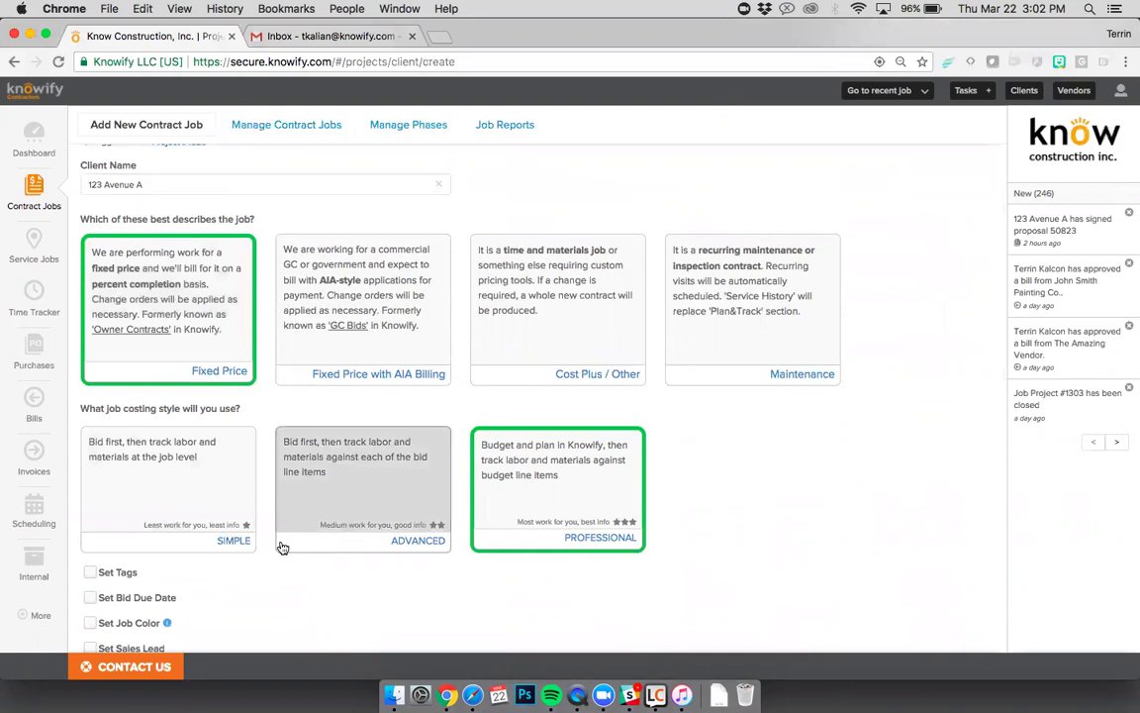
pyautogui.scroll(-2, 196, 529)
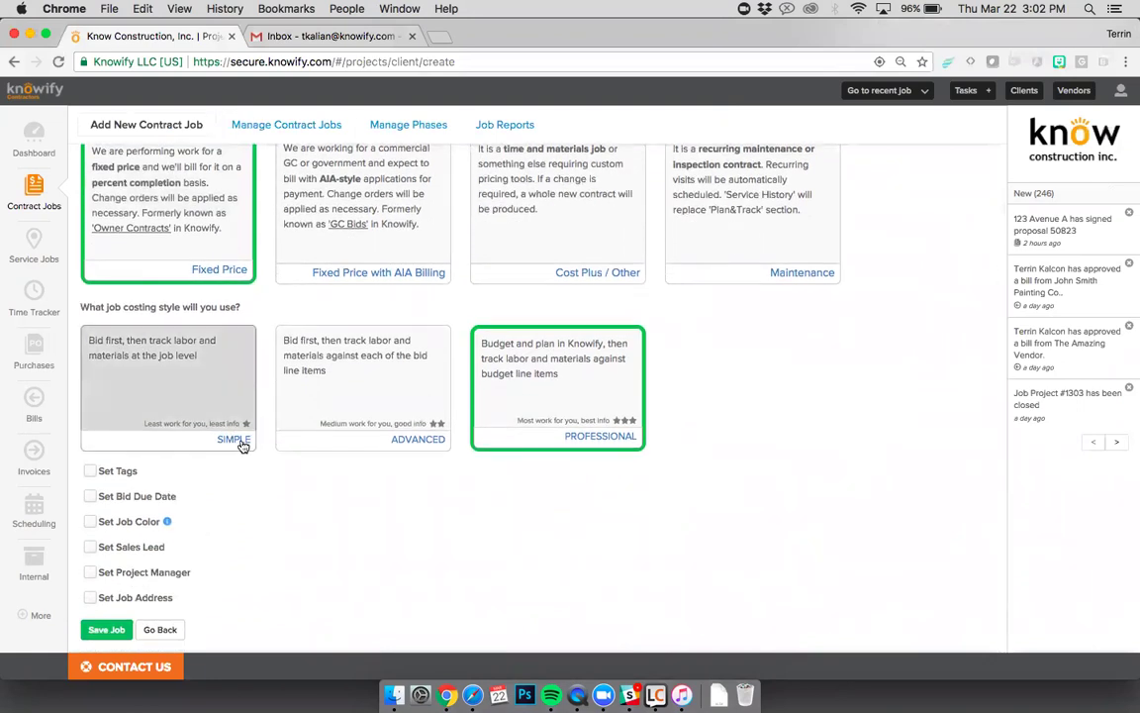
pyautogui.click(300, 399)
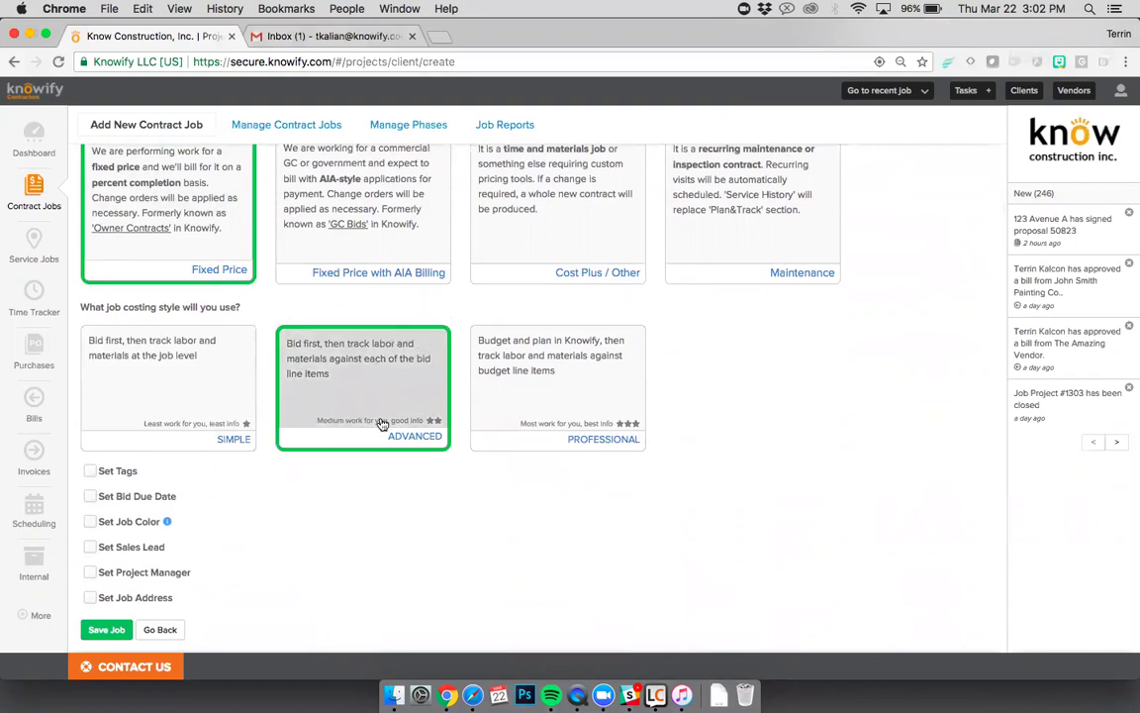
# Set the job address to the client's address and save the job.
pyautogui.click(90, 598)
pyautogui.scroll(-2, 99, 618)
pyautogui.click(120, 657)
pyautogui.scroll(-4, 117, 614)
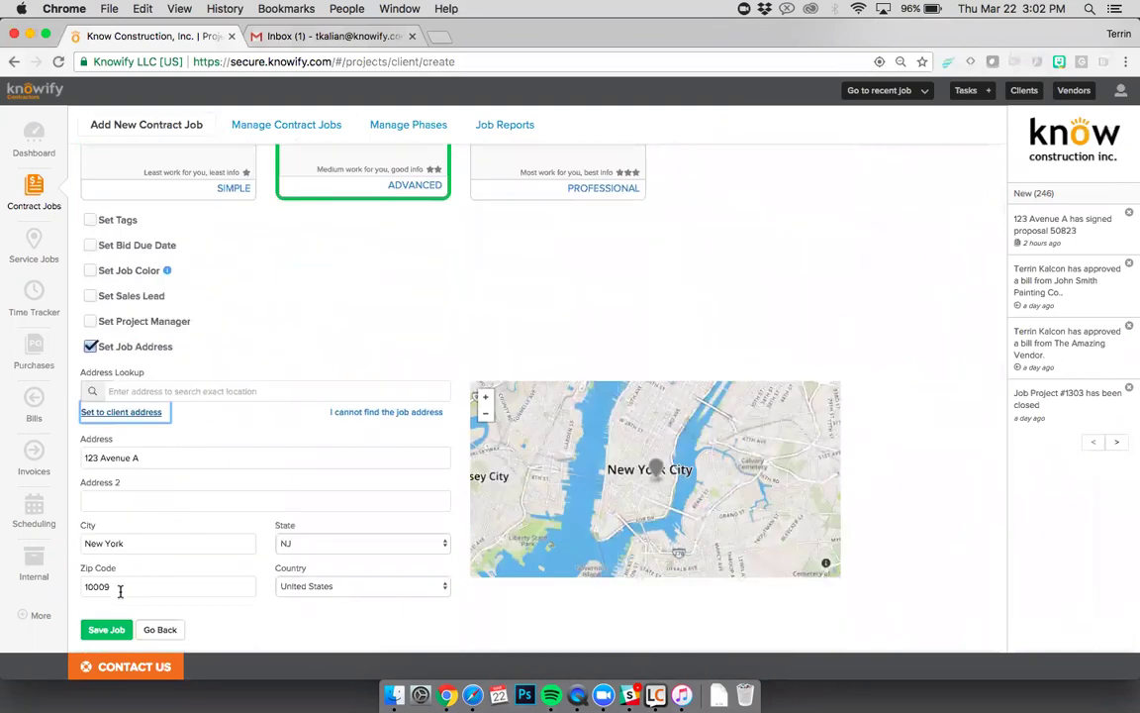
pyautogui.click(109, 629)
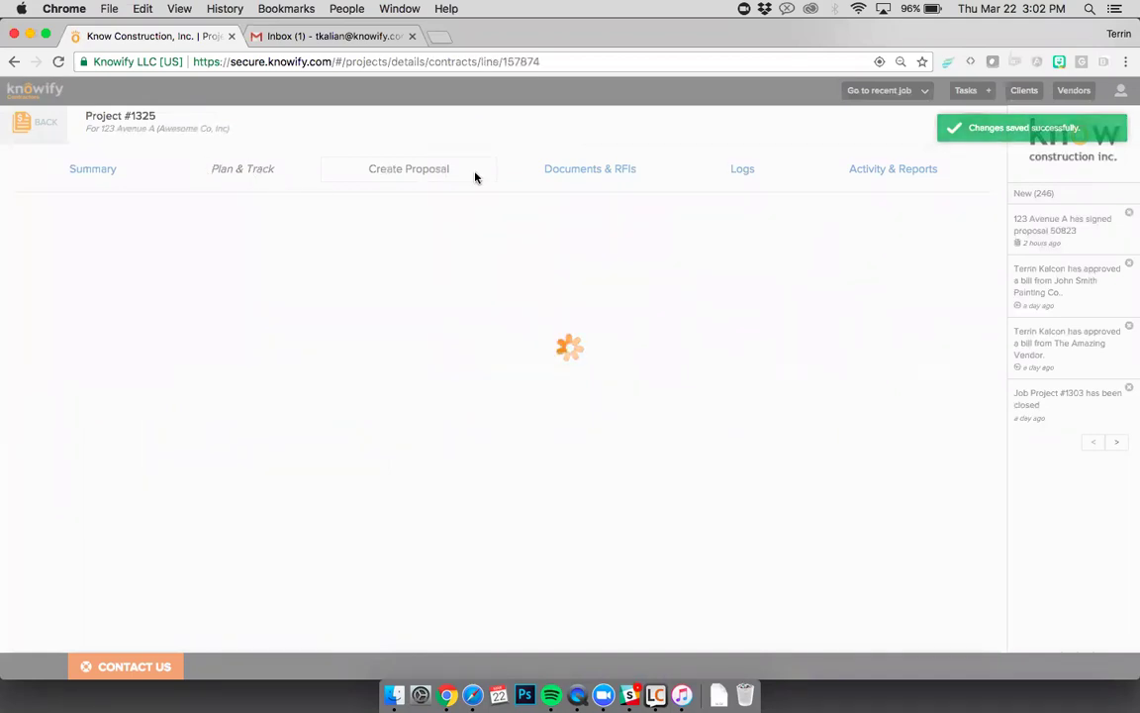
# Add a first line item described as Site Prep to the proposal.
pyautogui.scroll(-1, 406, 297)
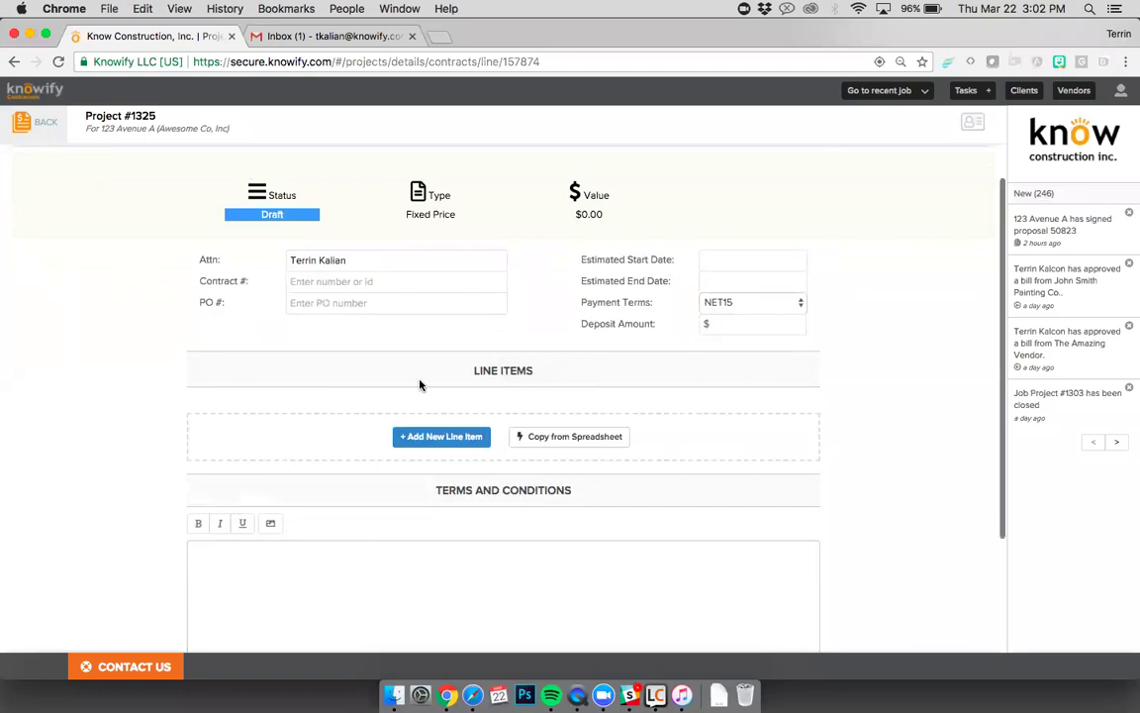
pyautogui.click(438, 435)
pyautogui.click(410, 382)
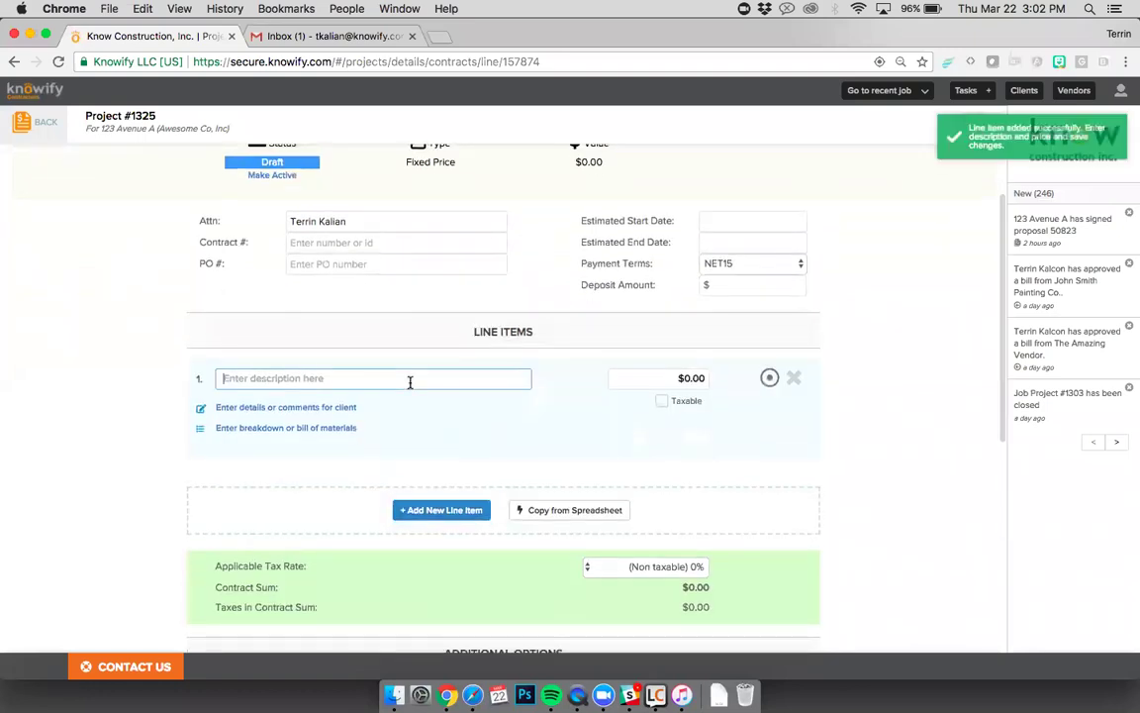
pyautogui.write('Site P')
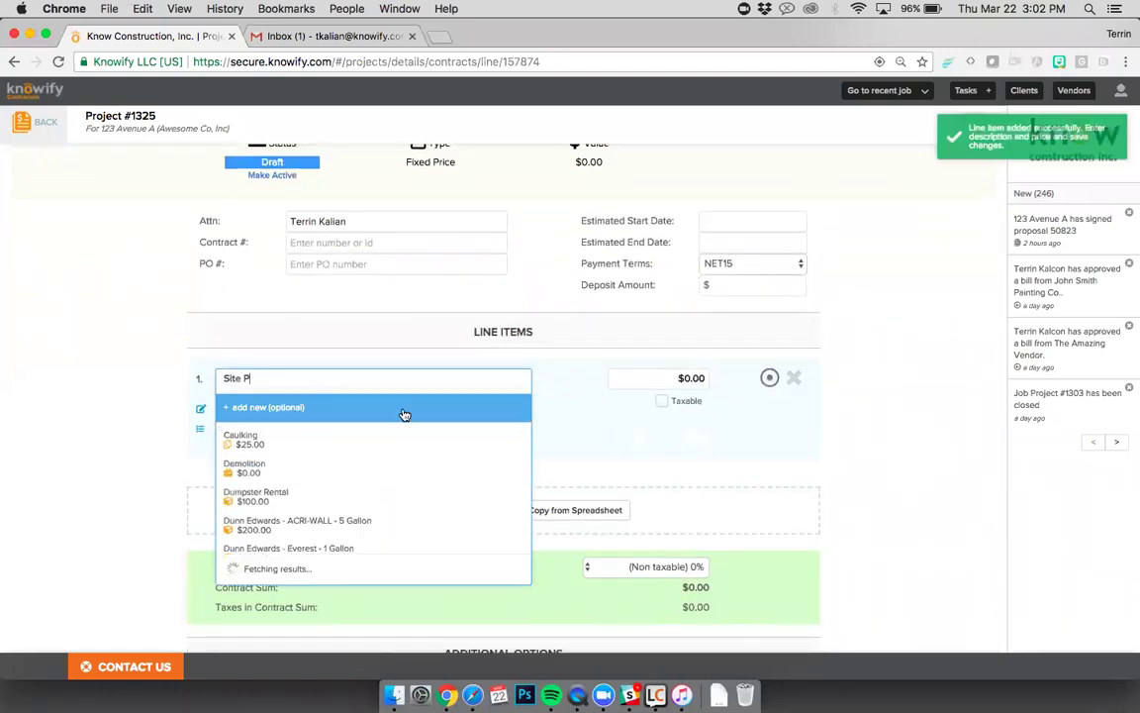
pyautogui.click(352, 445)
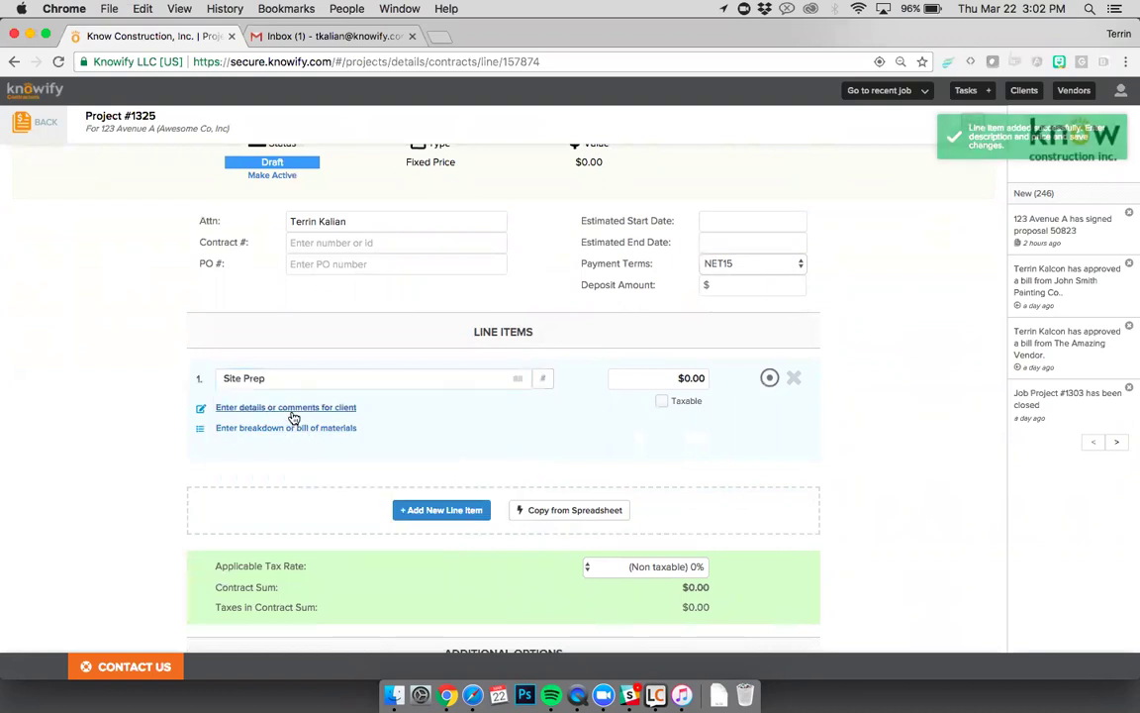
# Break down Site Prep with the material Lumber 2x4 - 8' Stud at quantity 200, and apply its total to the line item.
pyautogui.click(294, 429)
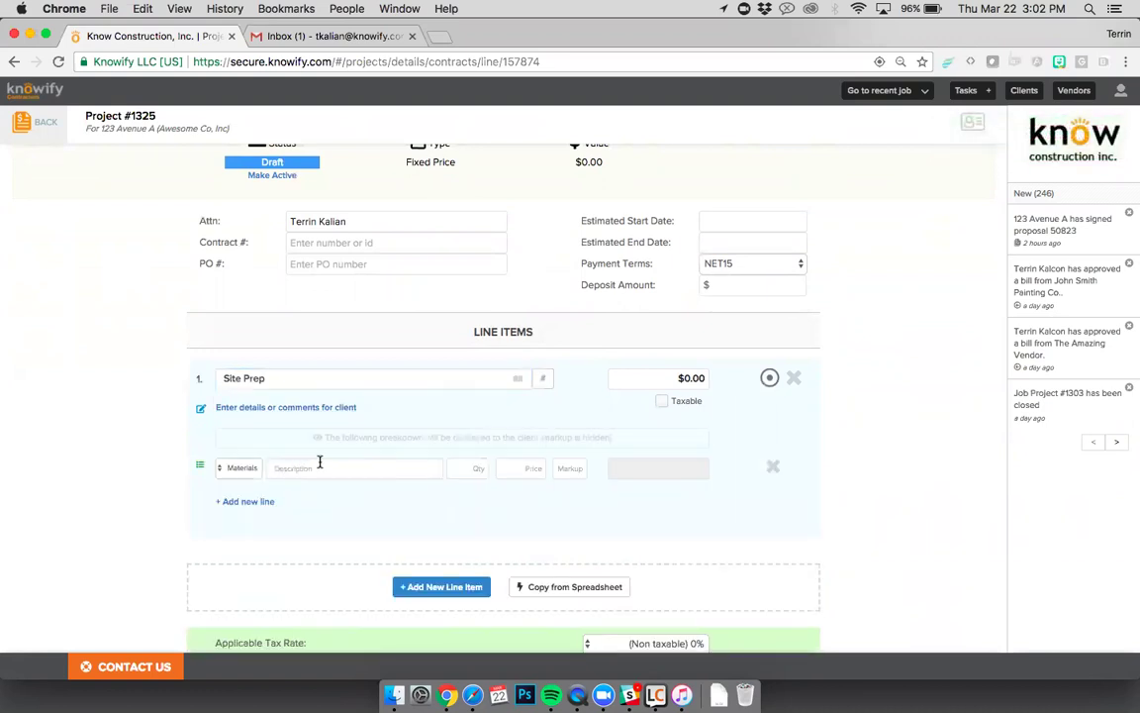
pyautogui.scroll(-1, 319, 462)
pyautogui.click(293, 422)
pyautogui.write('lumb')
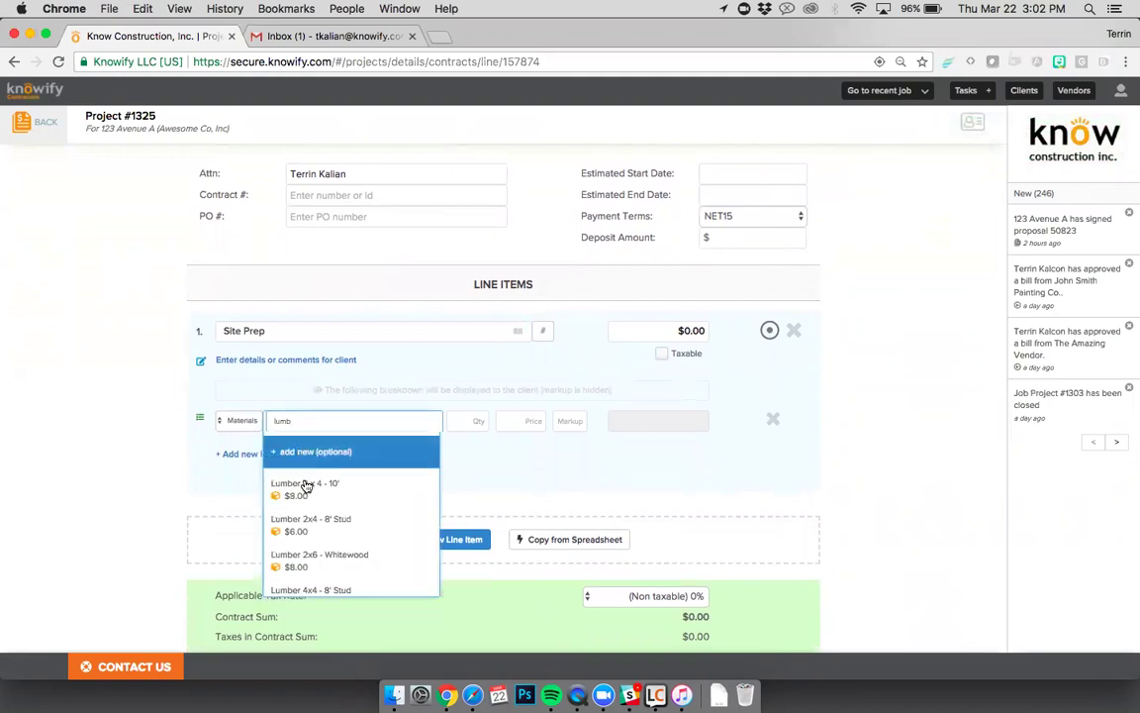
pyautogui.click(295, 519)
pyautogui.click(473, 419)
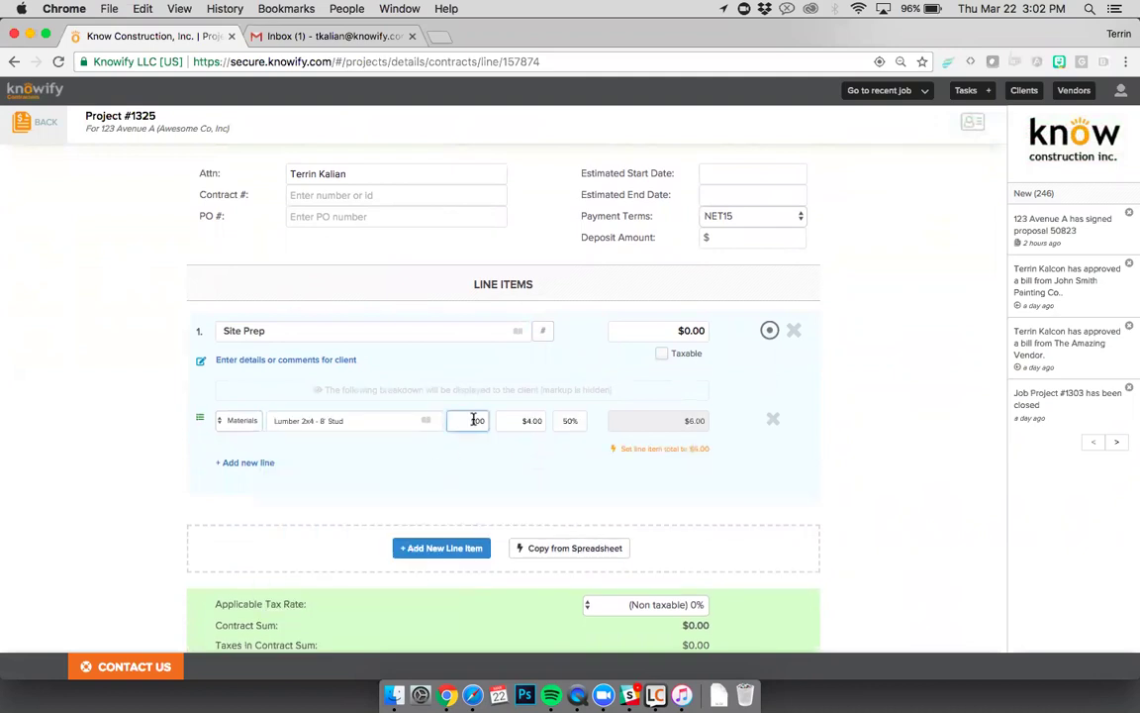
pyautogui.write('200')
# Add a Labor line described as Laborer to the Site Prep breakdown.
pyautogui.click(267, 455)
pyautogui.click(236, 454)
pyautogui.click(229, 453)
pyautogui.click(243, 457)
pyautogui.click(232, 462)
pyautogui.click(304, 455)
pyautogui.write('Laborer')
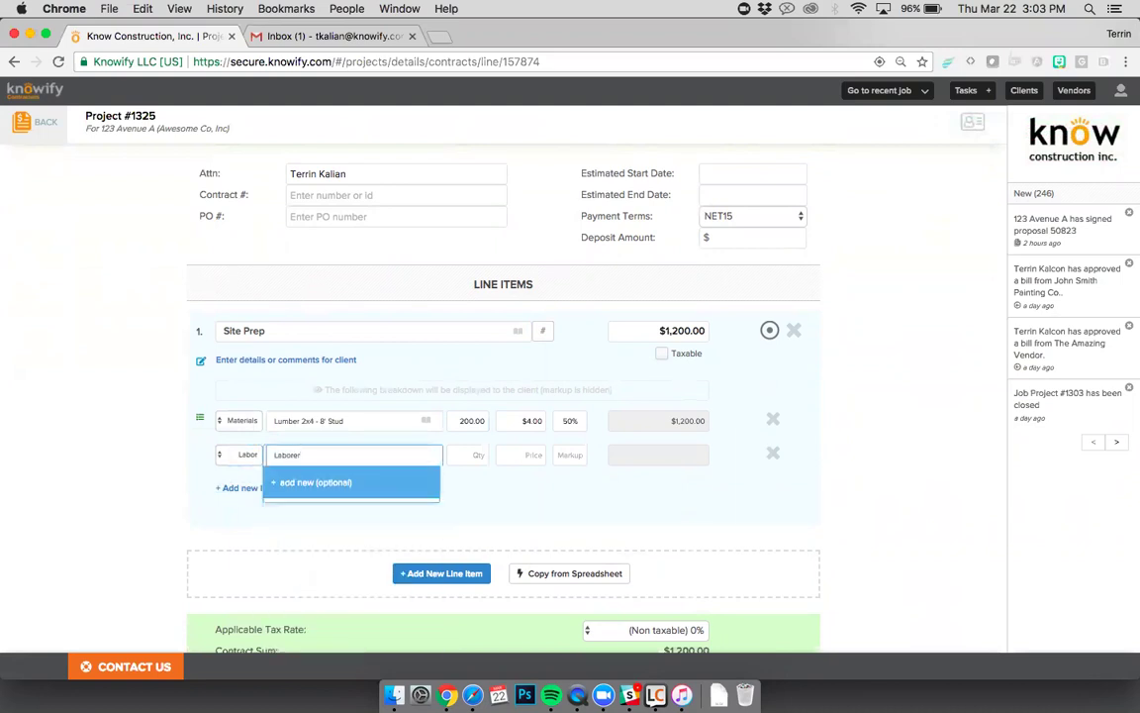
pyautogui.press('Tab')
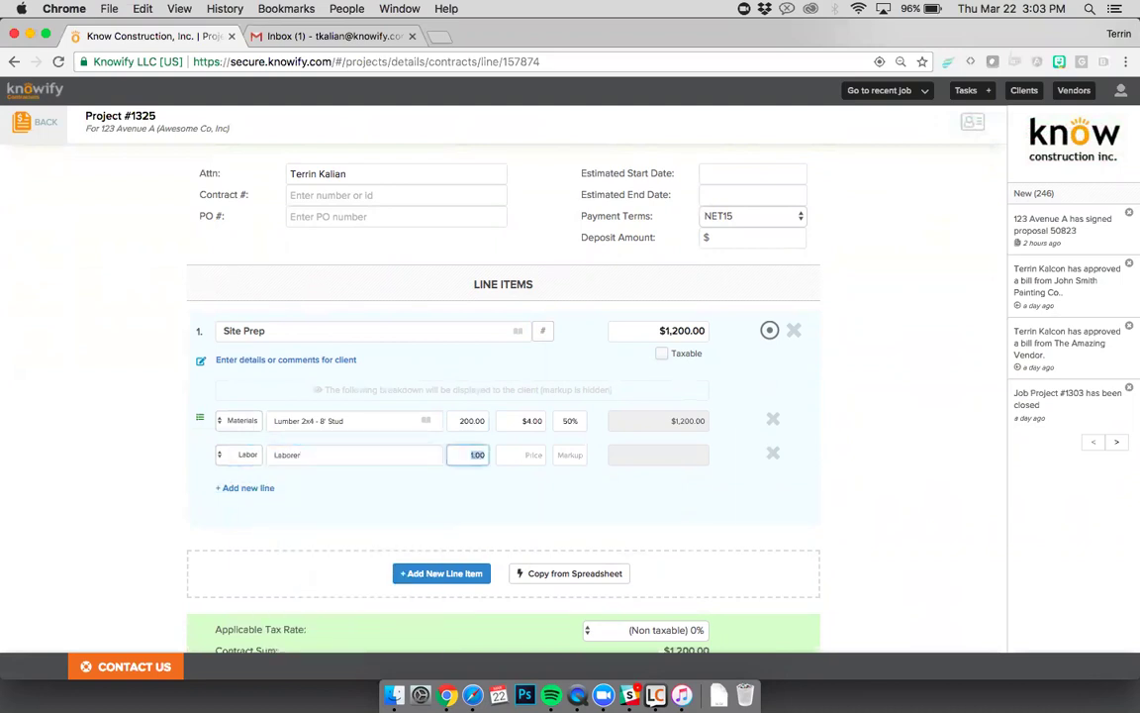
# Set the Laborer line to quantity 80, price $25 and markup 50%, and apply the $4,200 breakdown total to Site Prep.
pyautogui.press('Tab')
pyautogui.hotkey('shift', 'Tab')
pyautogui.write('80')
pyautogui.press('Tab')
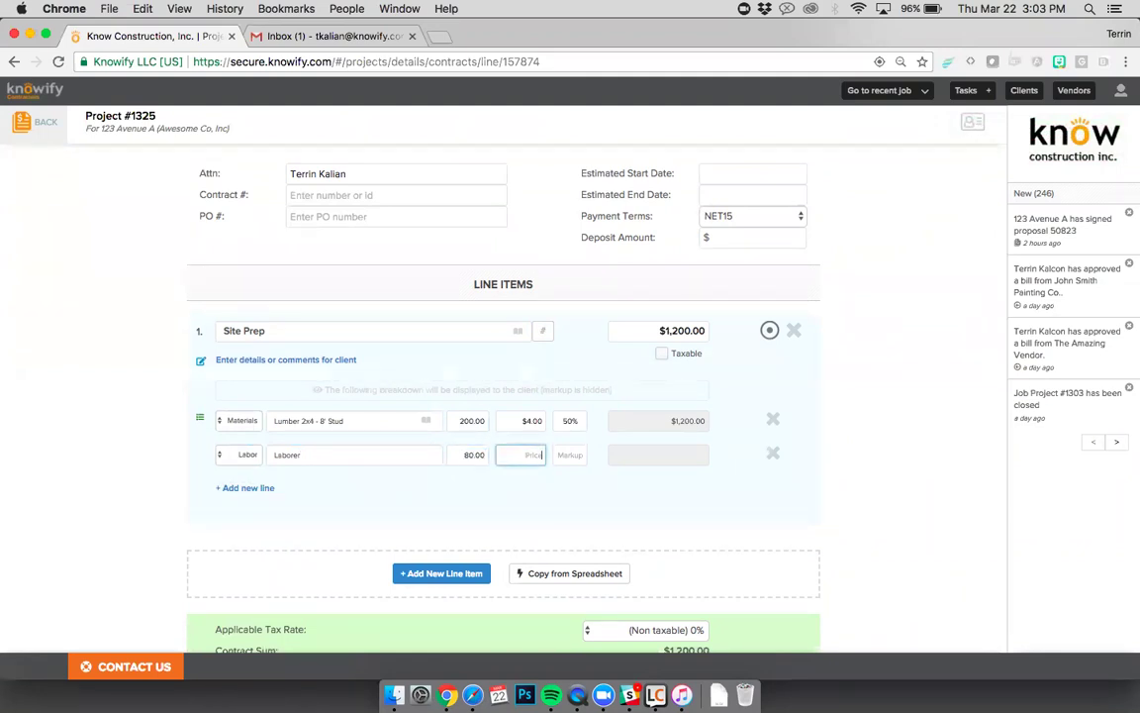
pyautogui.write('25')
pyautogui.press('Tab')
pyautogui.write('5')
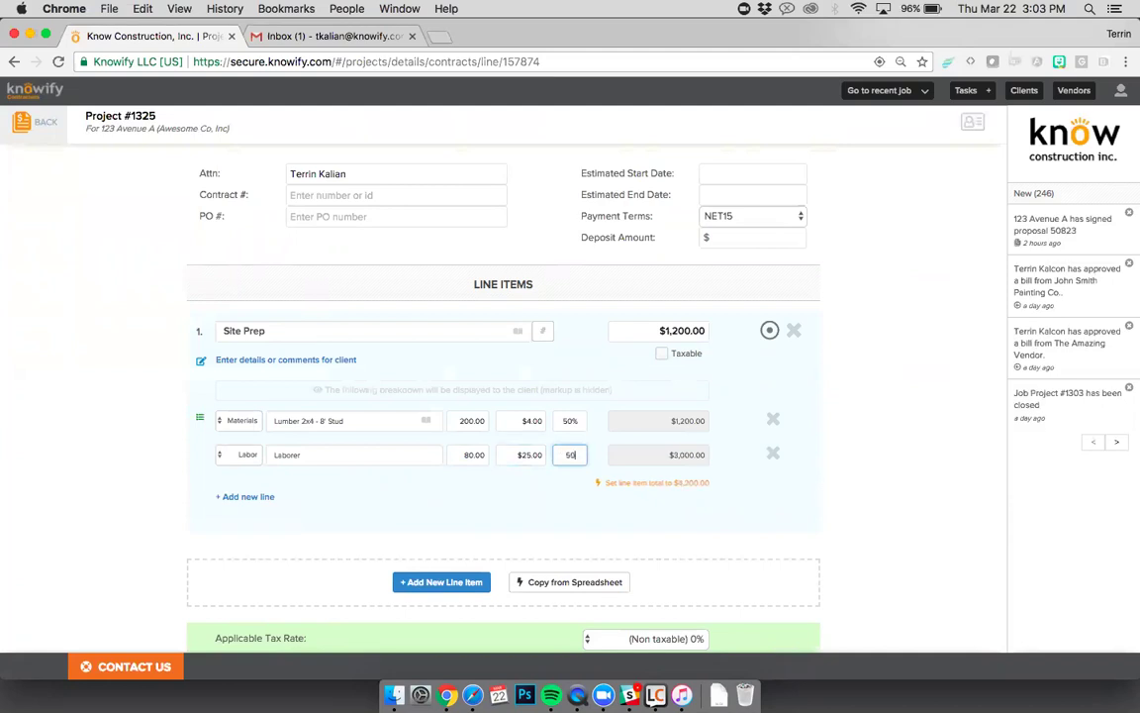
pyautogui.write('0')
pyautogui.click(450, 500)
pyautogui.click(633, 485)
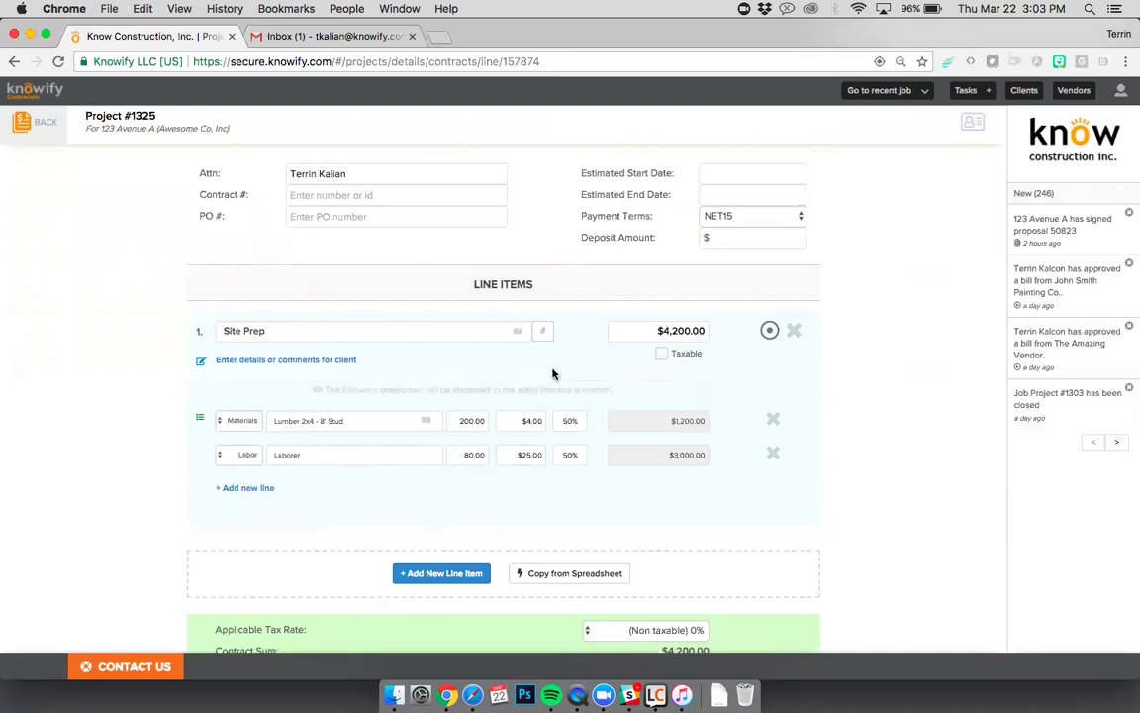
# Add a second line item described as Drywall to the proposal.
pyautogui.scroll(-2, 552, 374)
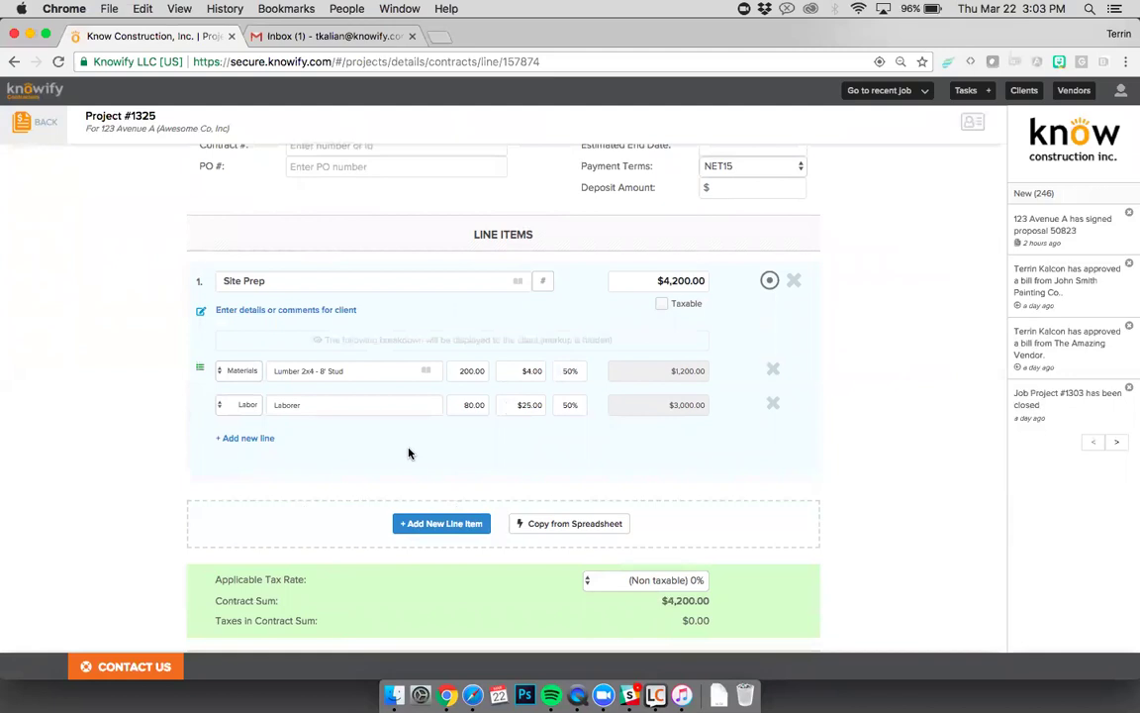
pyautogui.scroll(-1, 410, 453)
pyautogui.click(442, 490)
pyautogui.click(354, 470)
pyautogui.scroll(-1, 355, 466)
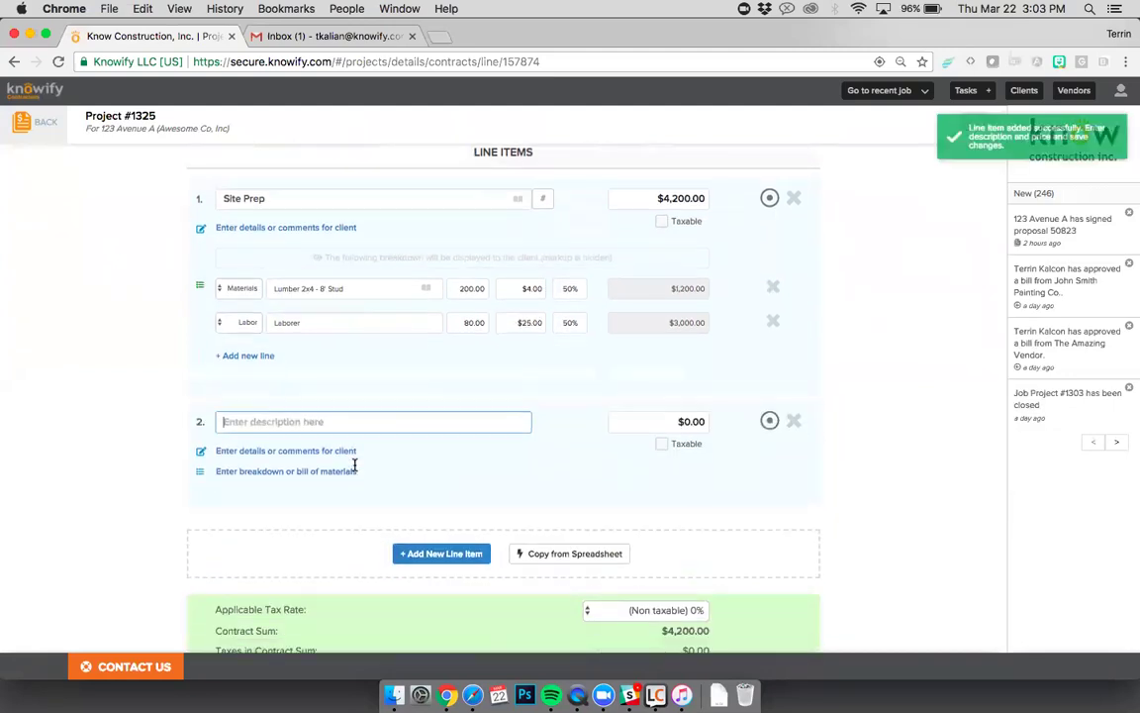
pyautogui.write('Drywall')
pyautogui.press('Tab')
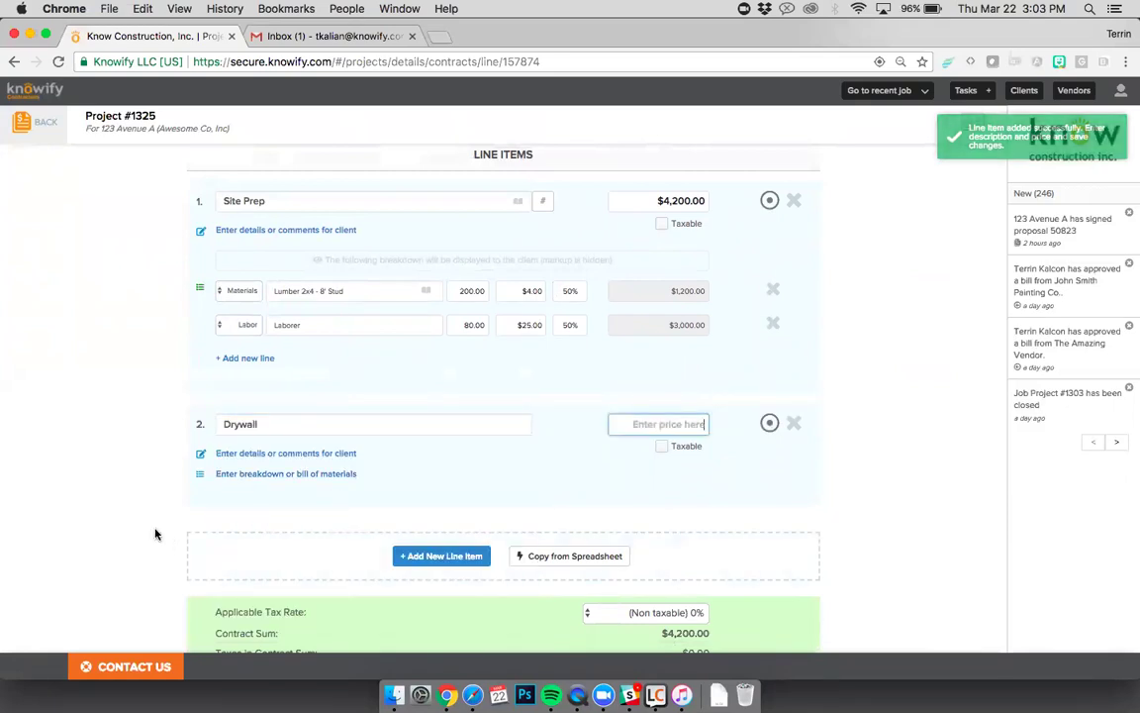
# Break down the Drywall item with the material Drywall - 4'x8' Sheet at quantity 100.
pyautogui.click(250, 474)
pyautogui.scroll(-2, 249, 476)
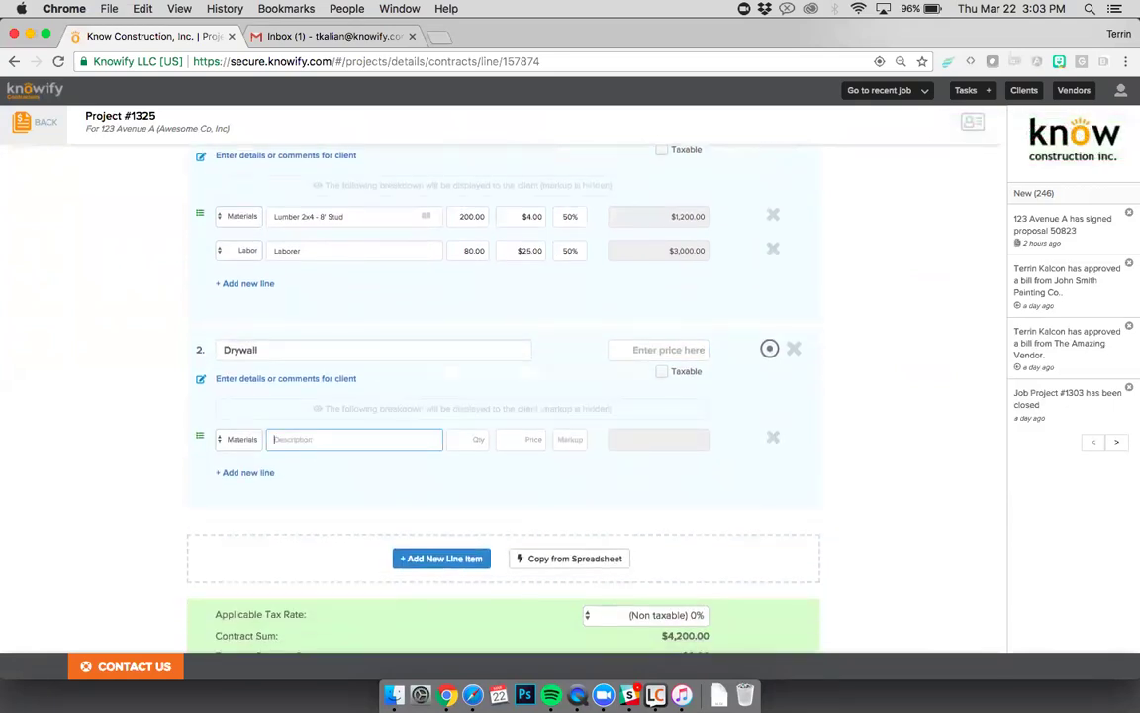
pyautogui.write('dryw')
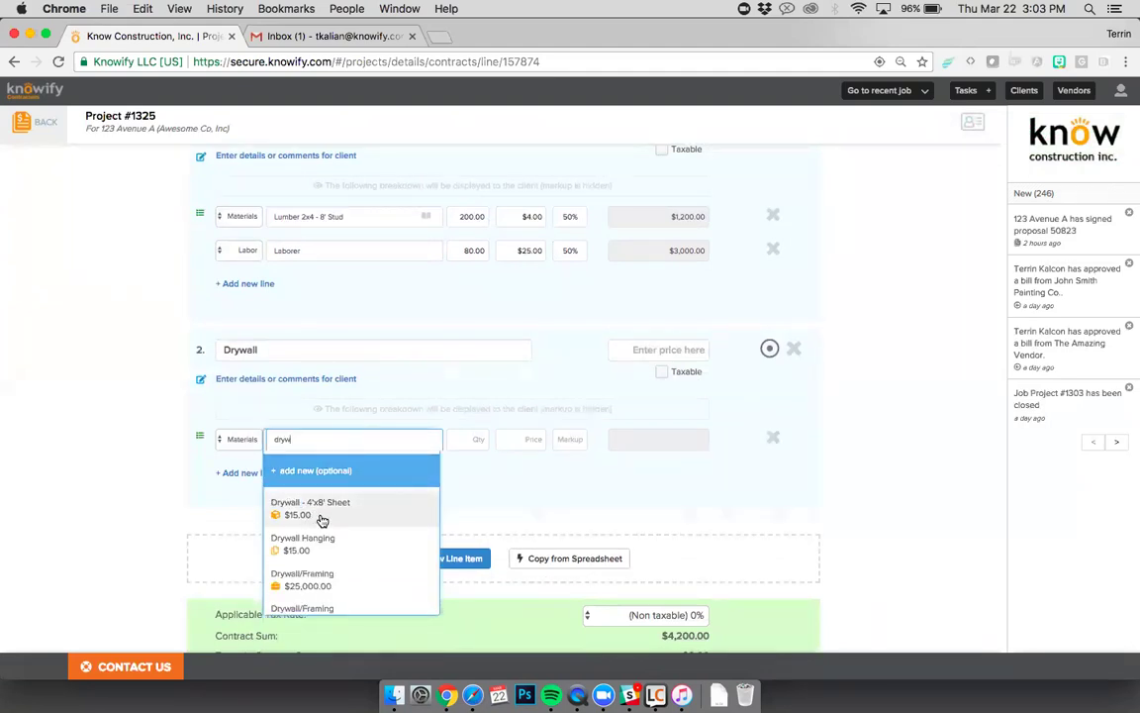
pyautogui.click(322, 521)
pyautogui.click(467, 439)
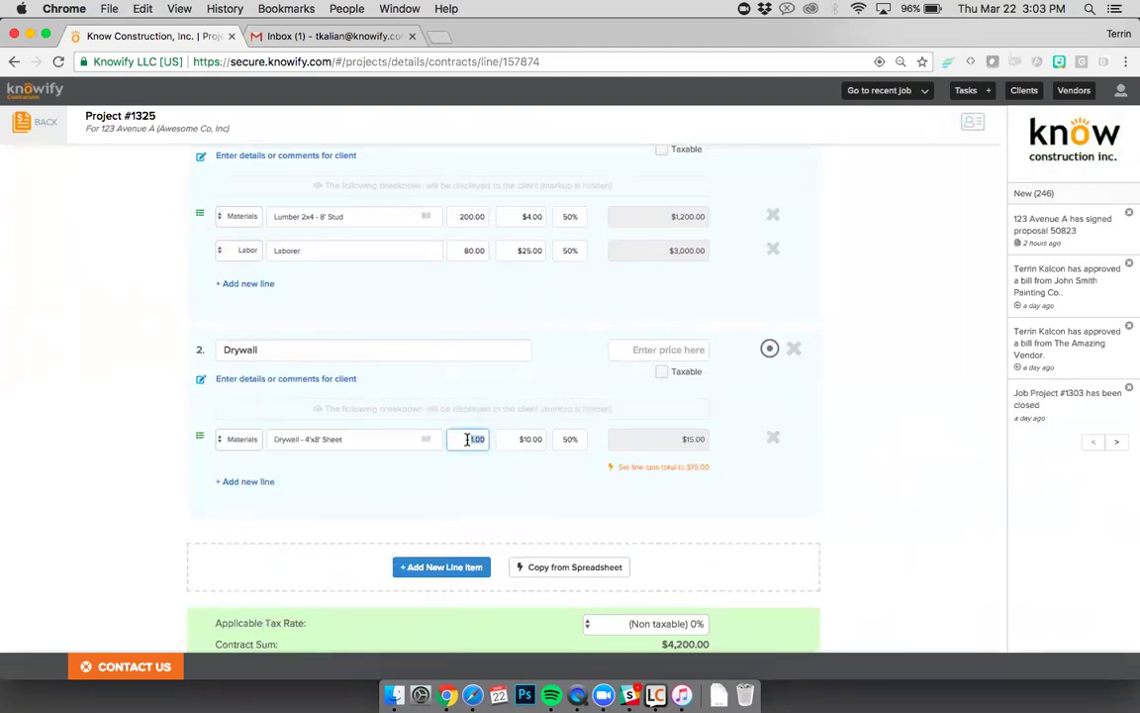
pyautogui.write('100')
pyautogui.click(454, 483)
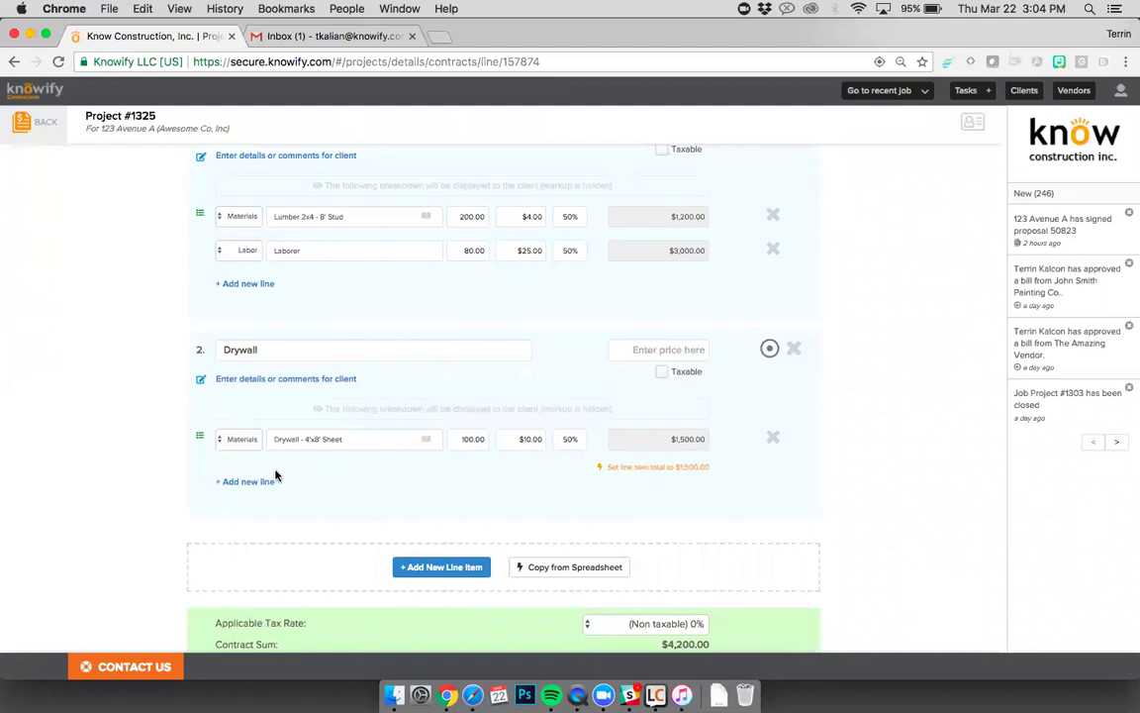
# Add a Labor line described as Foreman to the Drywall breakdown.
pyautogui.click(243, 481)
pyautogui.click(236, 473)
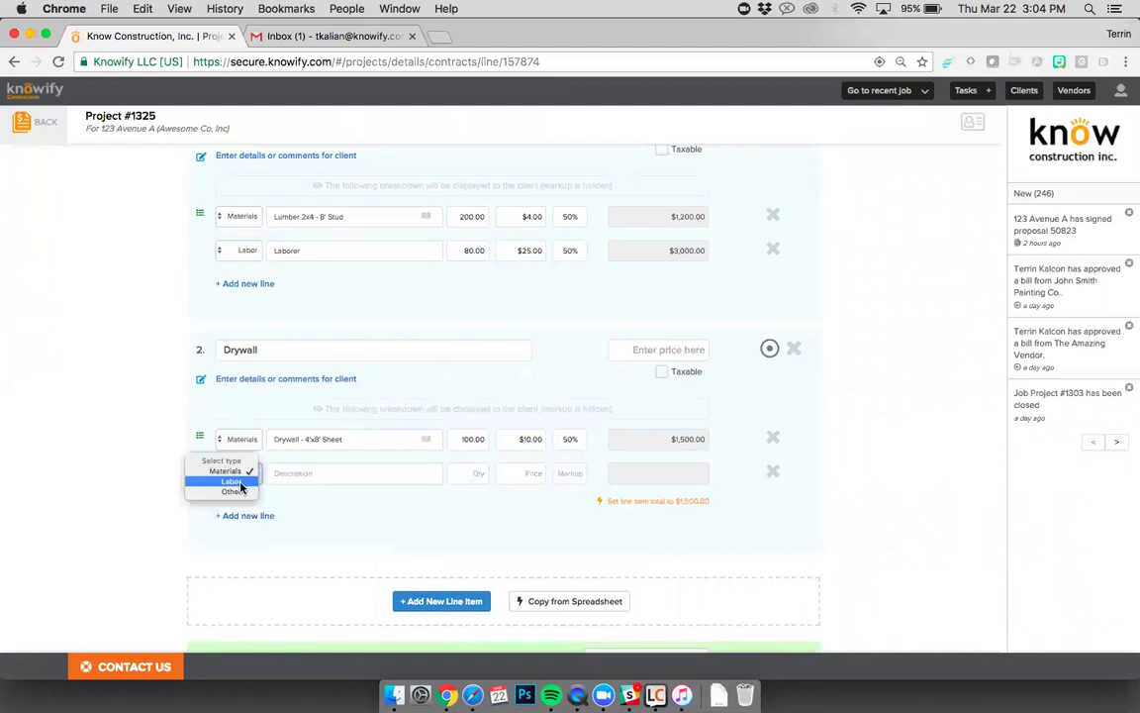
pyautogui.press('Return')
pyautogui.click(305, 475)
pyautogui.write('Foreman')
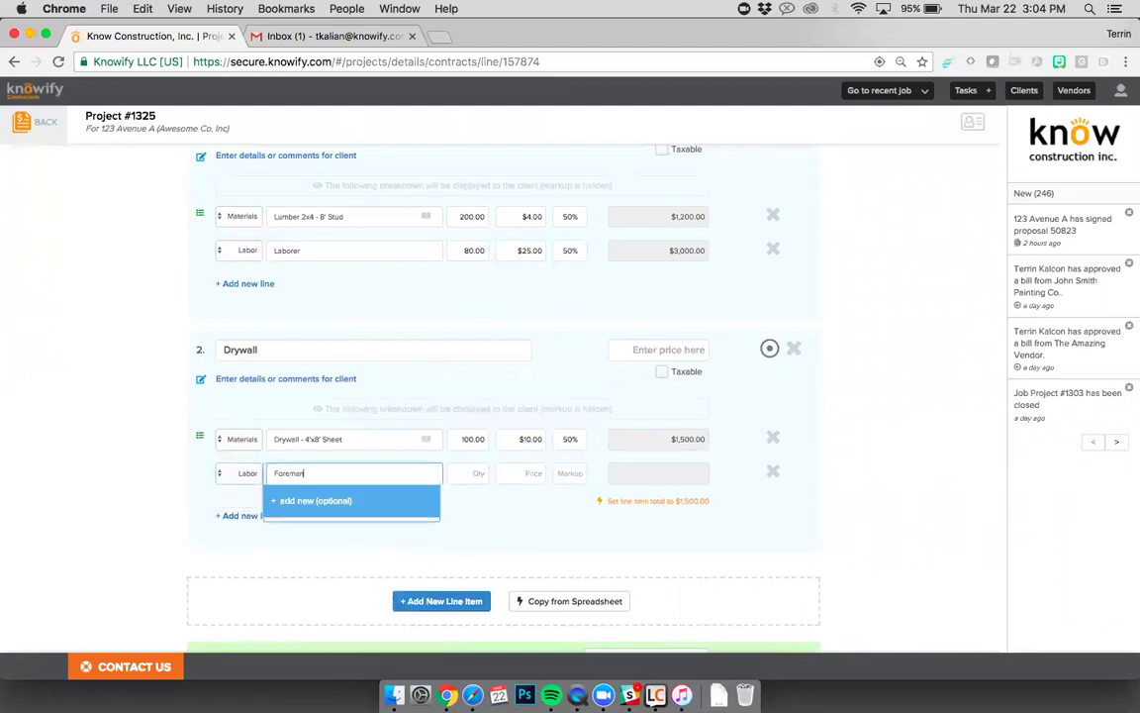
pyautogui.press('Tab')
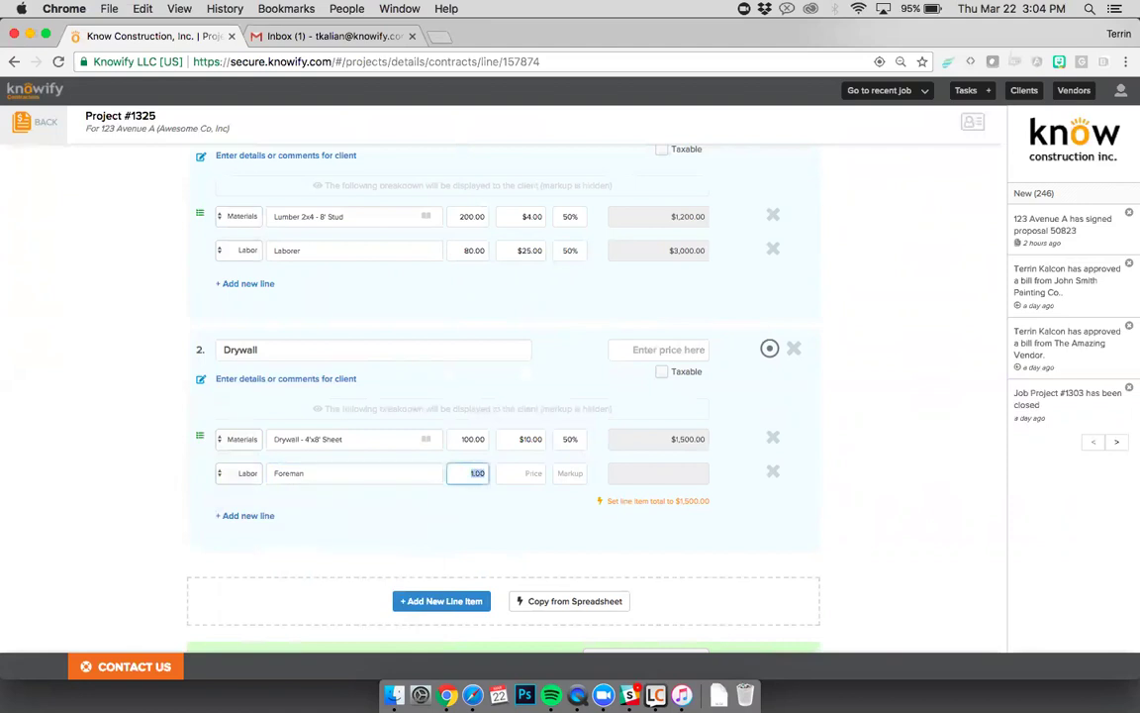
# Set the Foreman line to quantity 40, price $35 and markup 50%, and apply the $3,600 breakdown total to Drywall.
pyautogui.write('40')
pyautogui.press('Tab')
pyautogui.write('35')
pyautogui.press('Tab')
pyautogui.write('5')
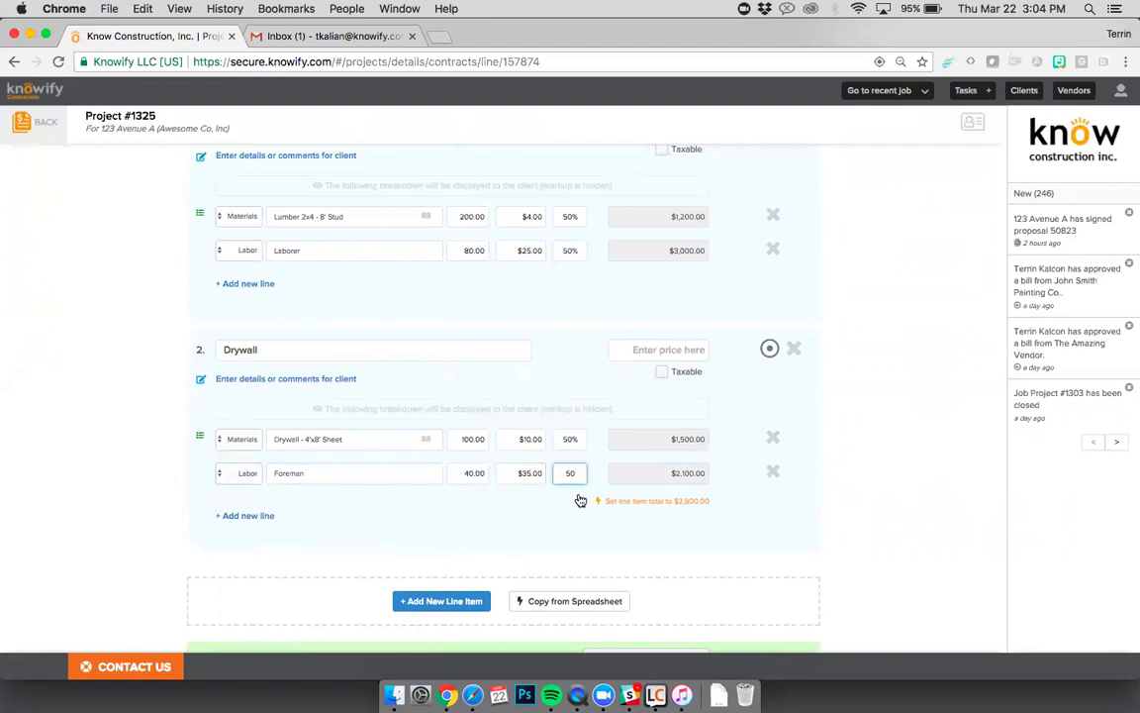
pyautogui.click(621, 501)
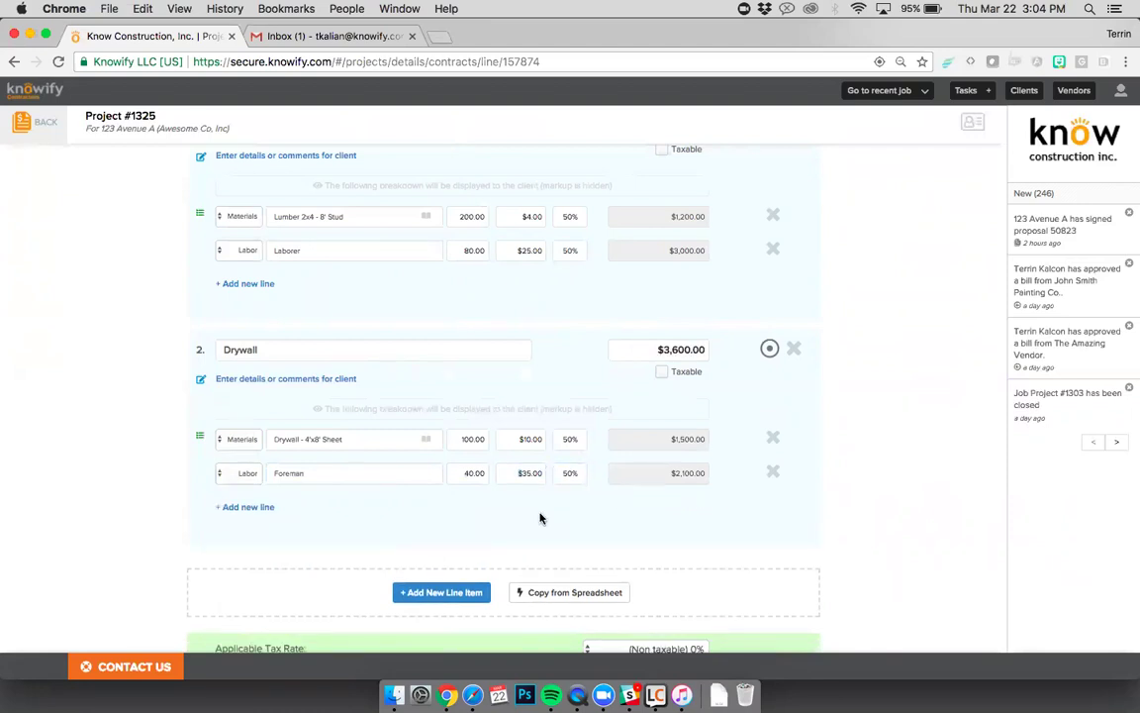
# Make the fixed-price contract active without entering an estimated start date.
pyautogui.scroll(3, 541, 517)
pyautogui.scroll(-3, 539, 510)
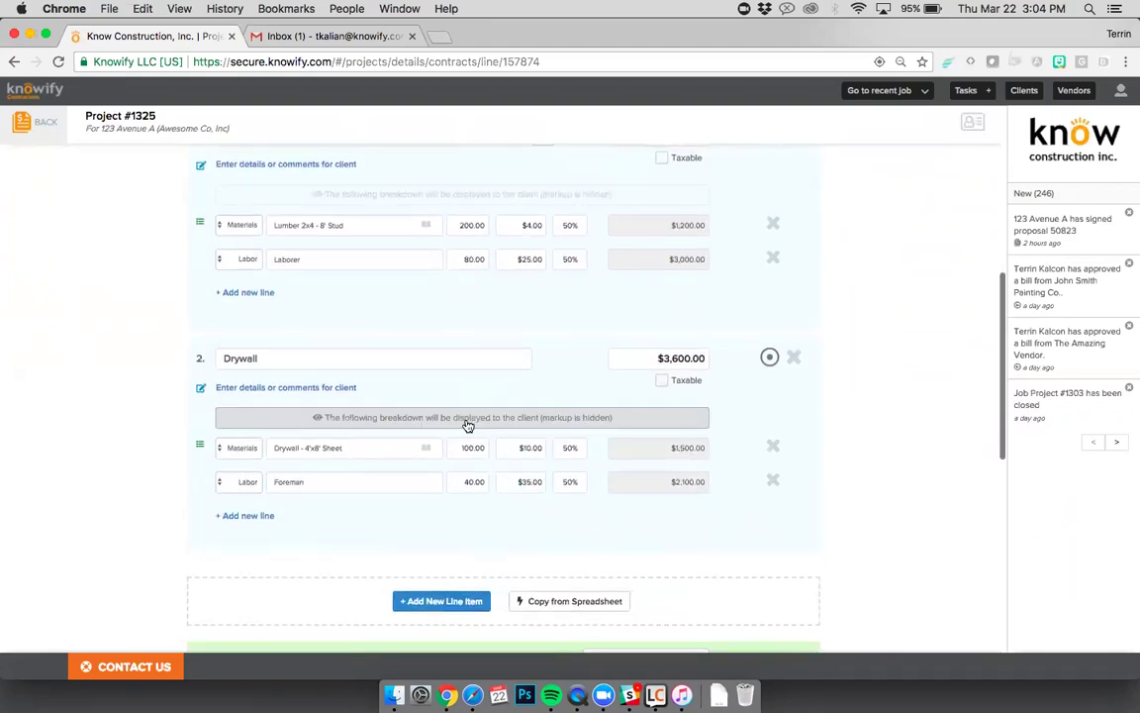
pyautogui.scroll(-10, 503, 479)
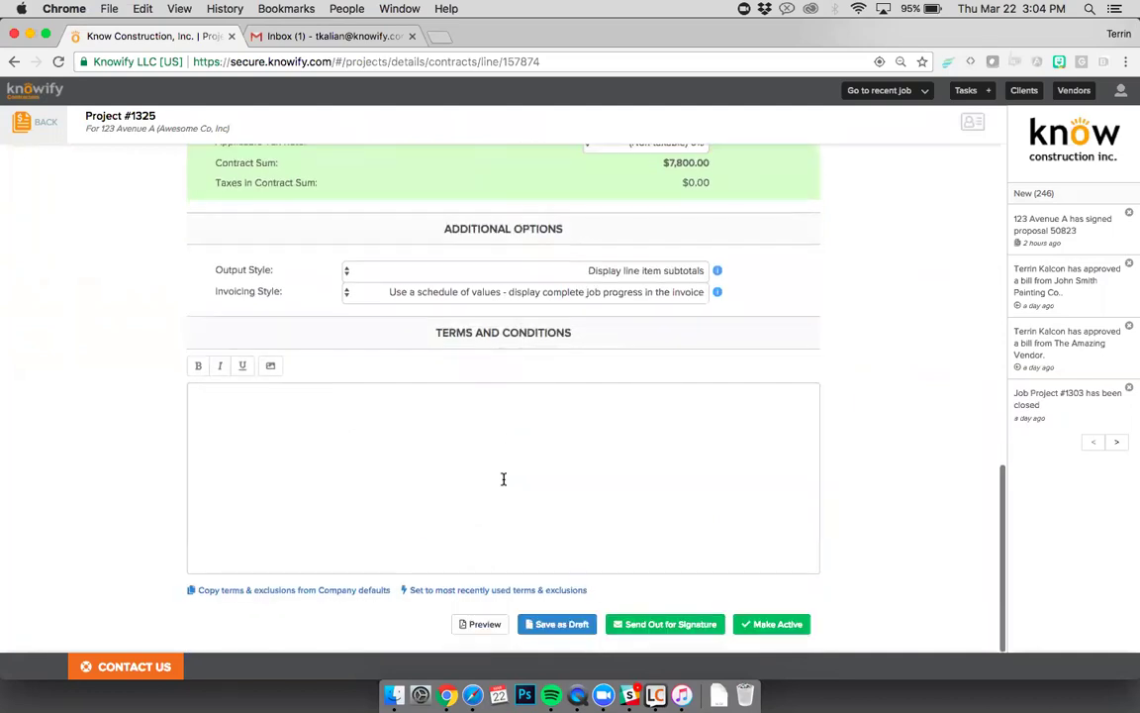
pyautogui.click(770, 624)
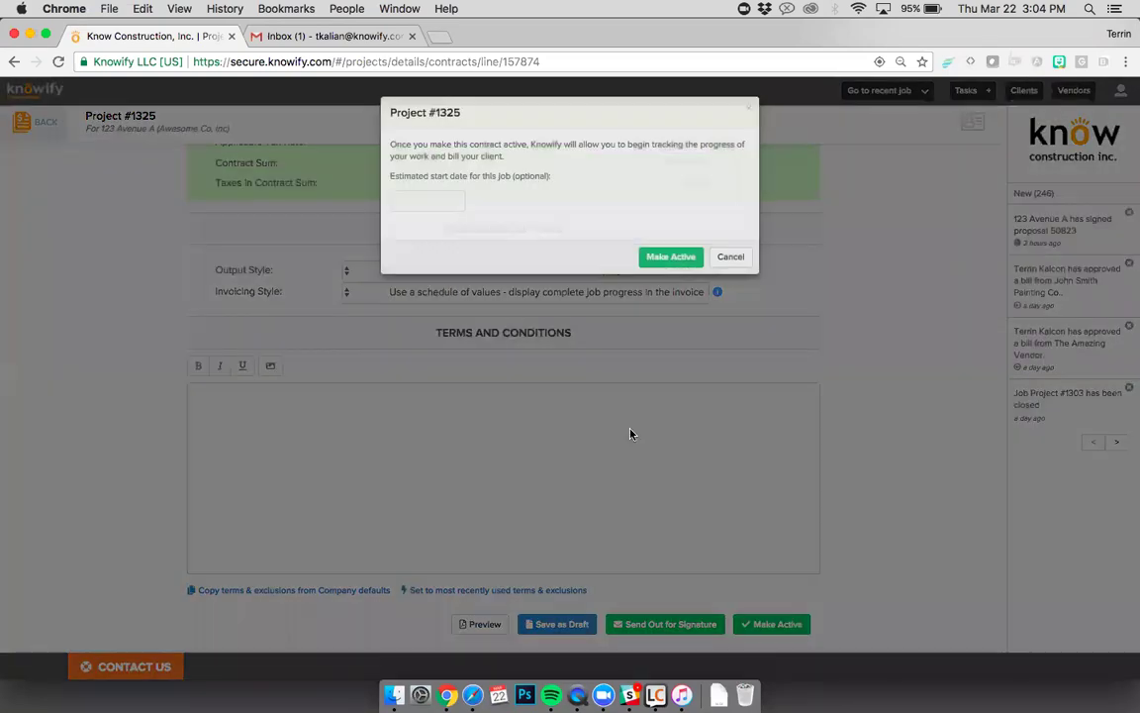
pyautogui.click(649, 256)
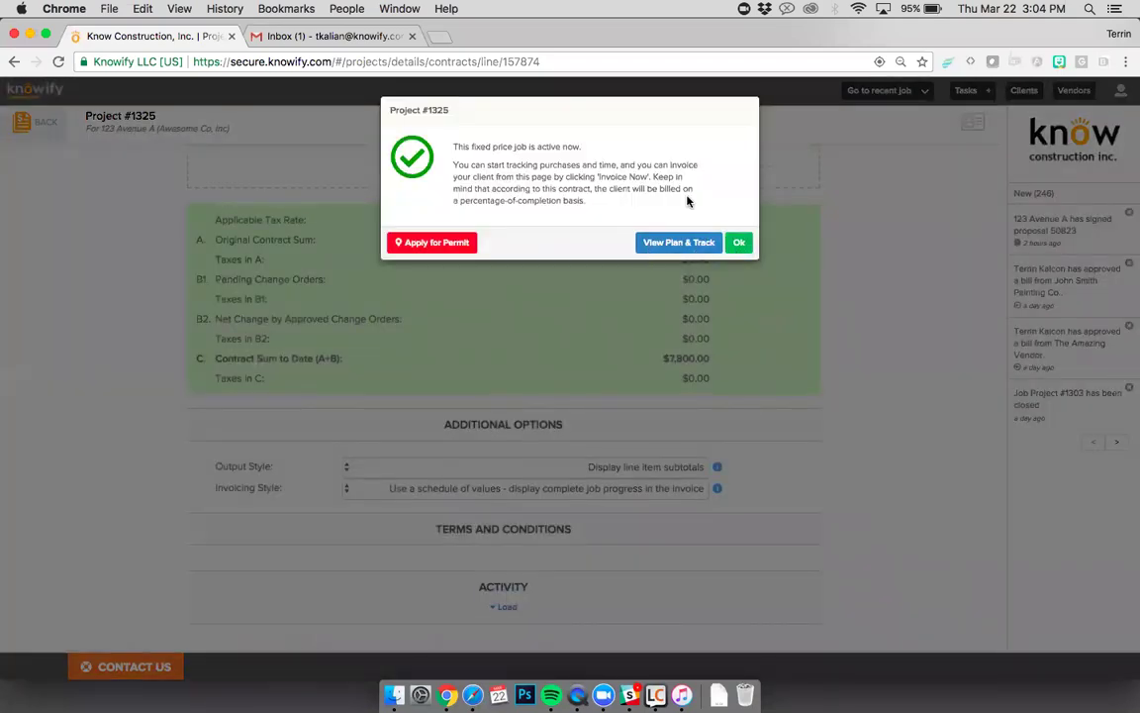
# Open the job's Plan & Track view and use the contract breakdowns as budgets for the job.
pyautogui.click(691, 242)
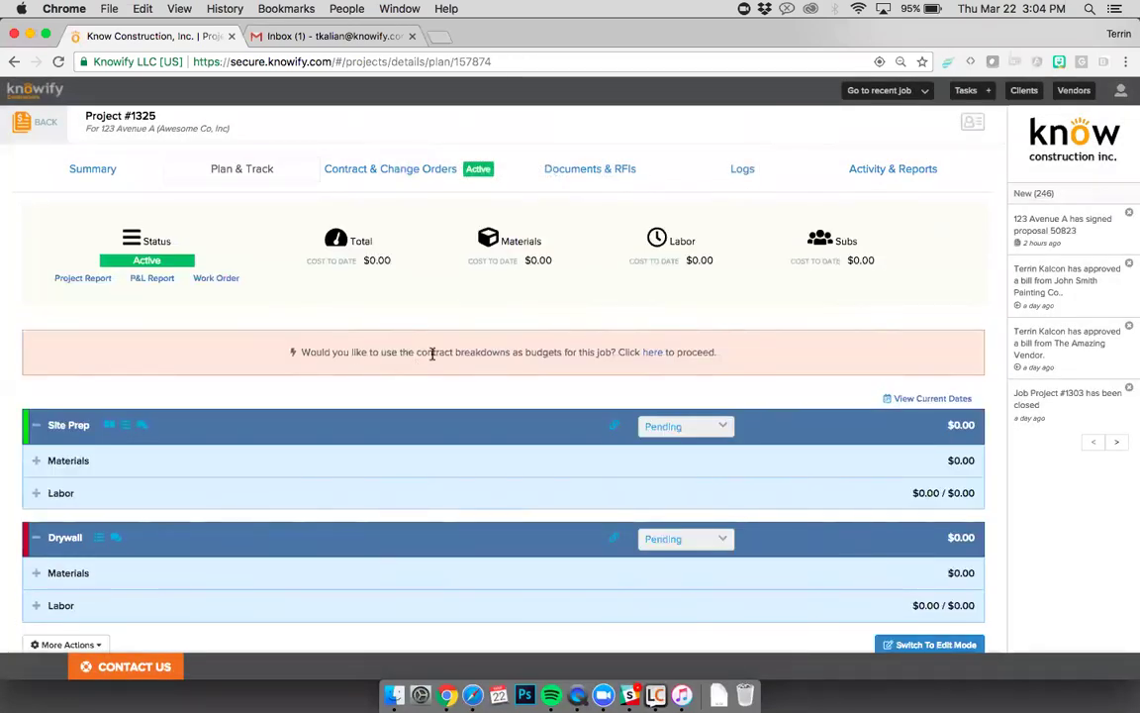
pyautogui.click(657, 356)
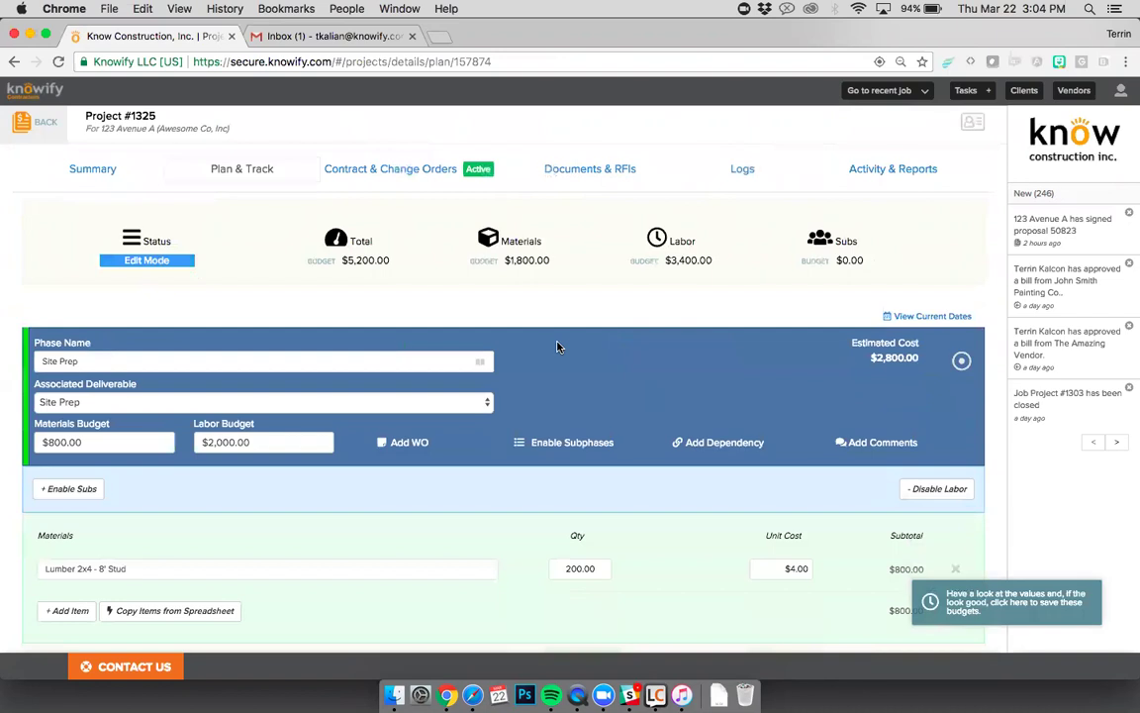
# Examine the material and labor budgets filled in for the Site Prep and Drywall phases.
pyautogui.scroll(-2, 557, 343)
pyautogui.scroll(-1, 557, 346)
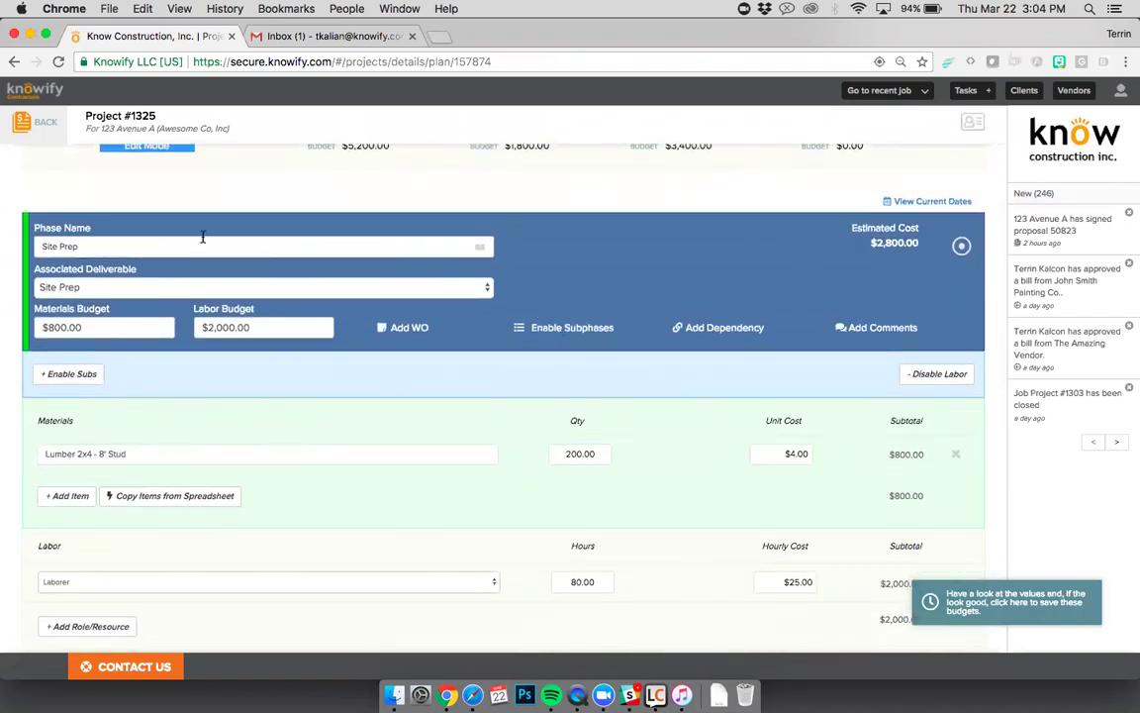
pyautogui.scroll(-1, 202, 246)
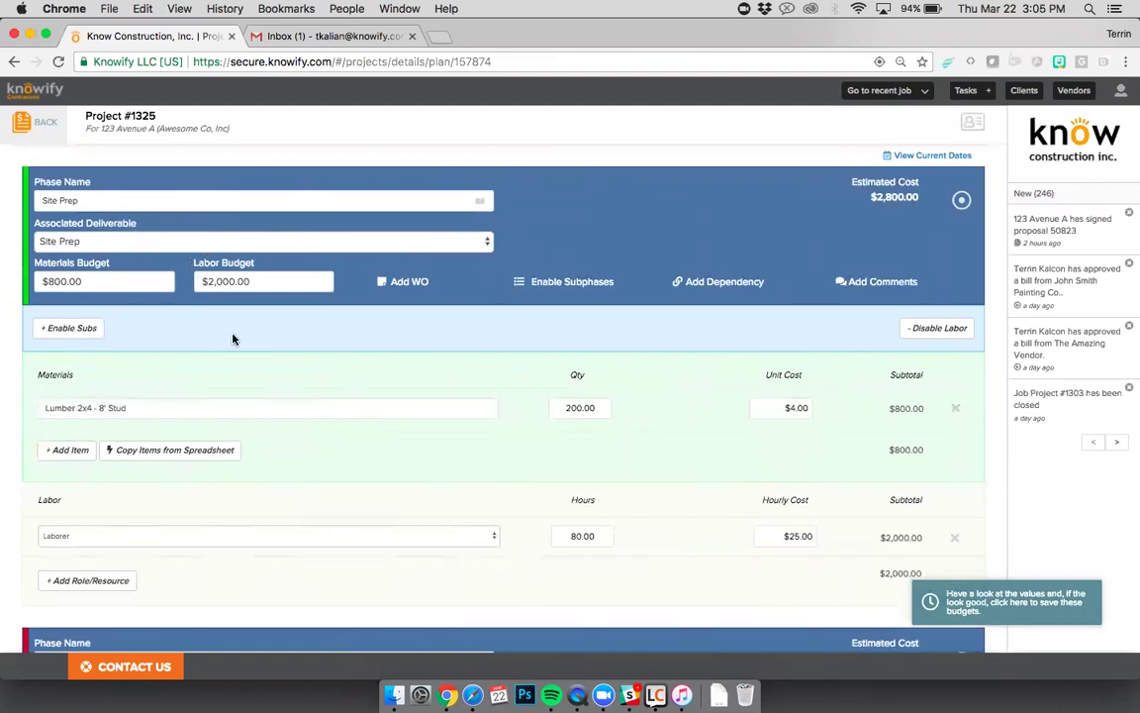
pyautogui.scroll(-1, 218, 317)
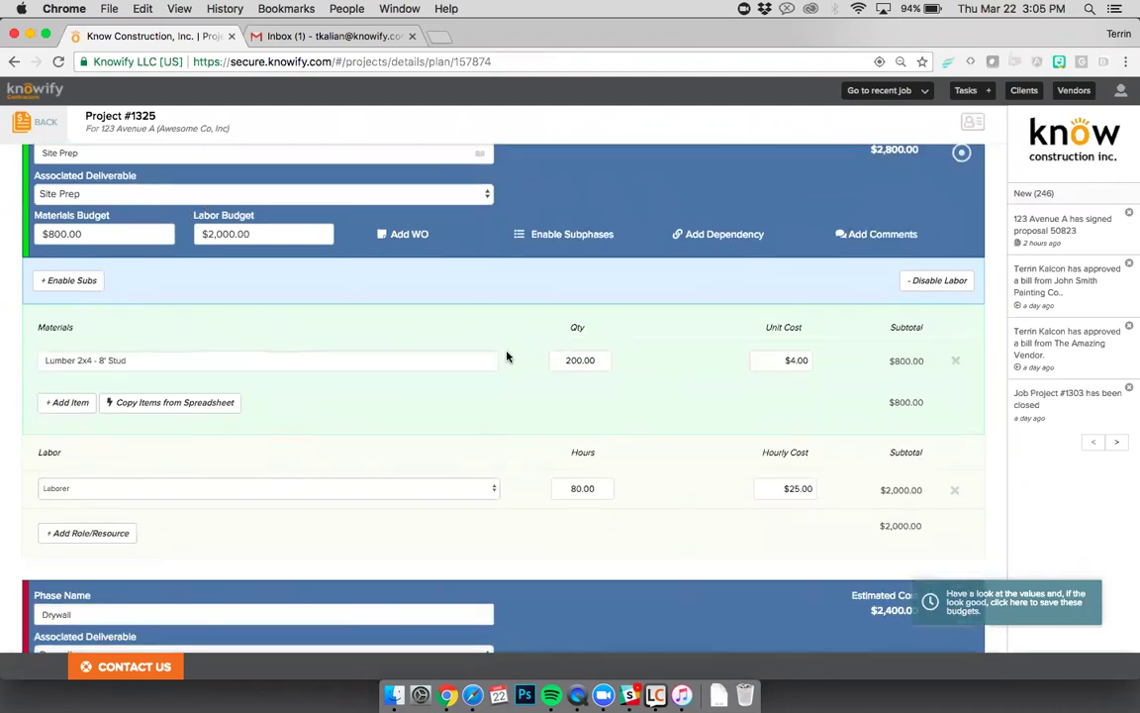
pyautogui.scroll(-1, 504, 397)
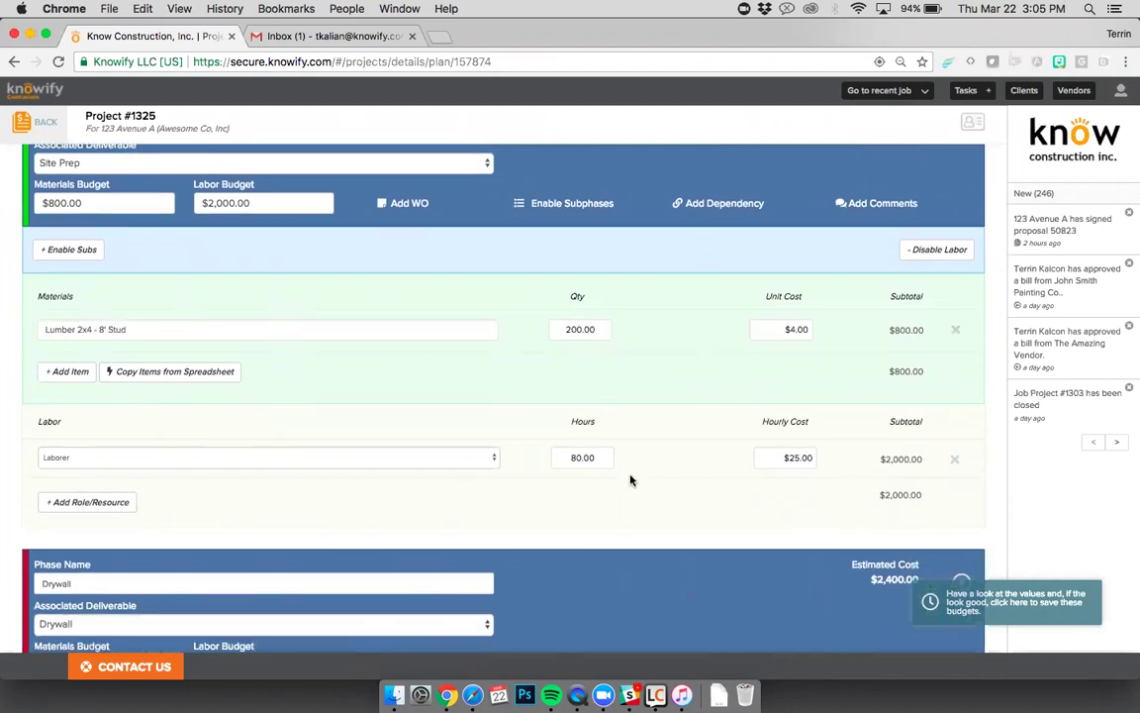
pyautogui.scroll(-4, 632, 478)
pyautogui.scroll(-3, 631, 480)
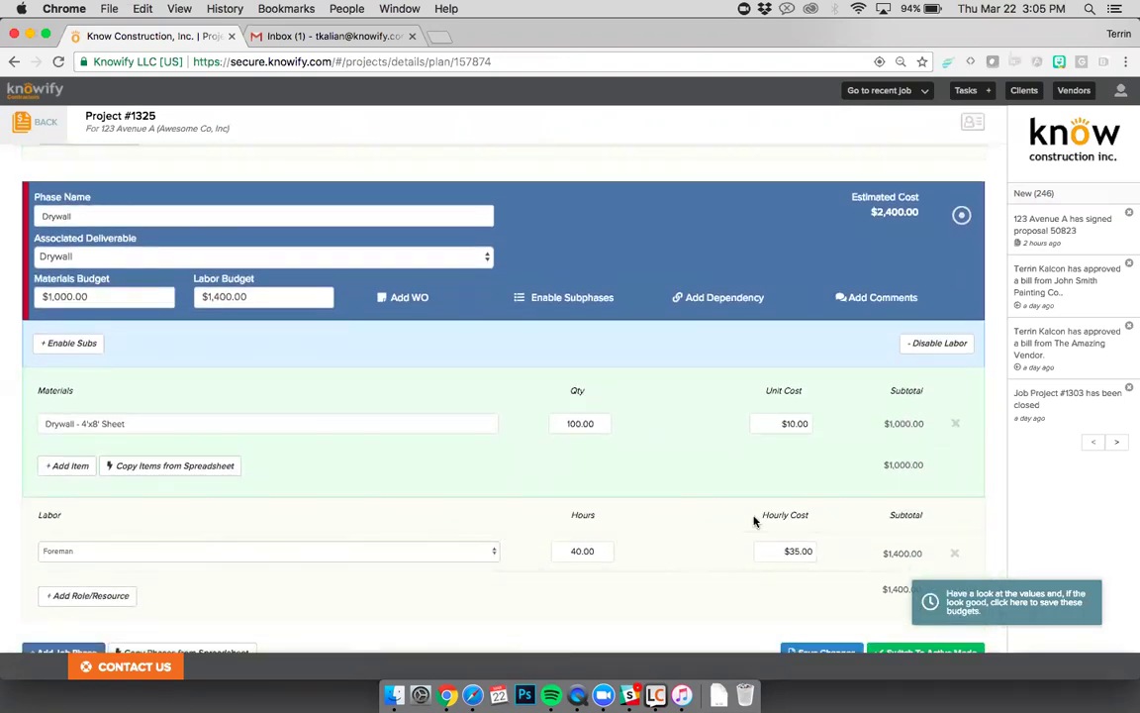
pyautogui.scroll(2, 754, 521)
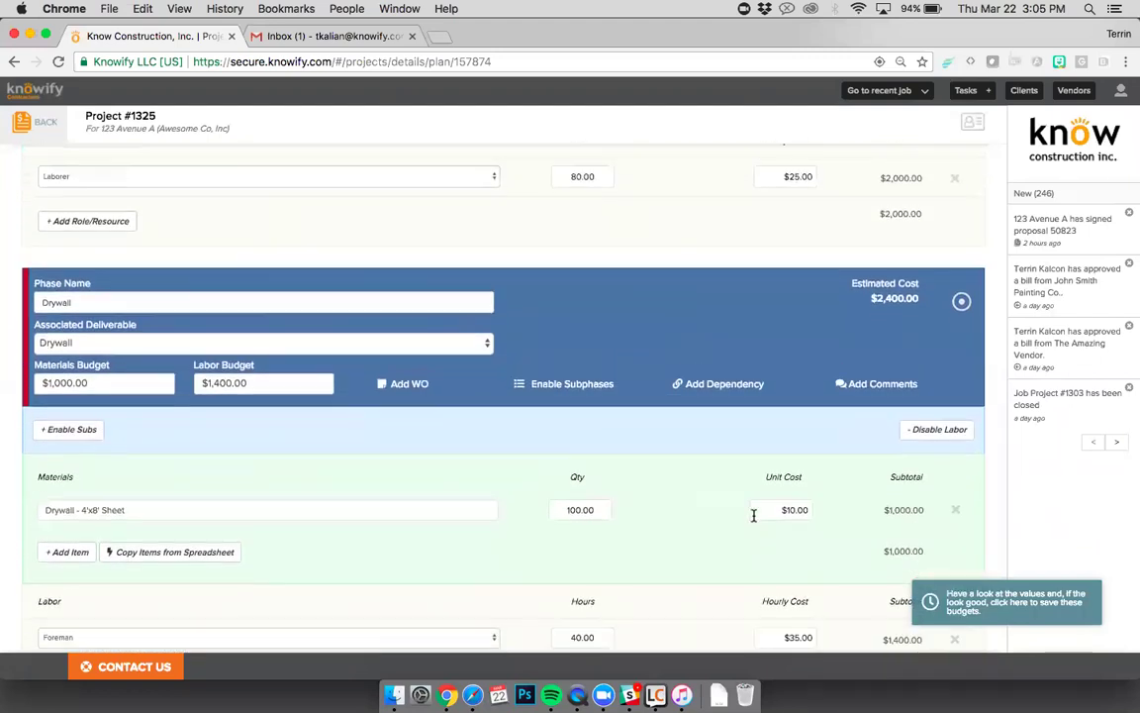
pyautogui.scroll(-1, 754, 519)
pyautogui.scroll(-2, 754, 515)
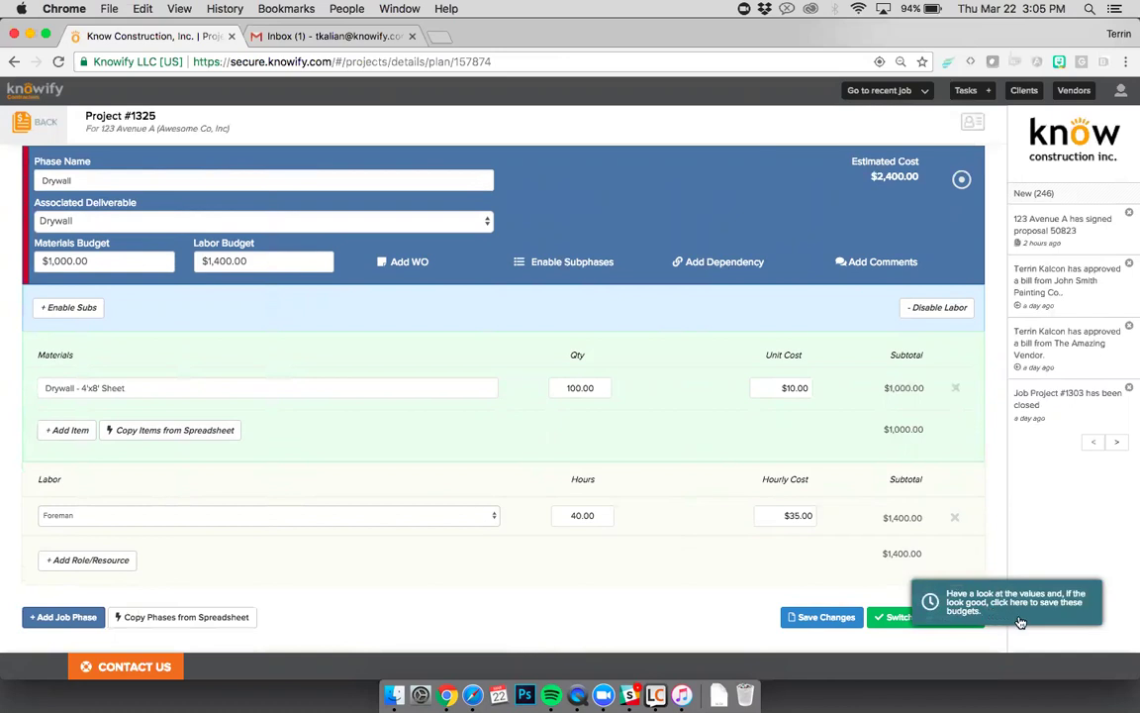
# Save the imported phase budgets and switch the plan to active mode to start tracking against them.
pyautogui.click(949, 614)
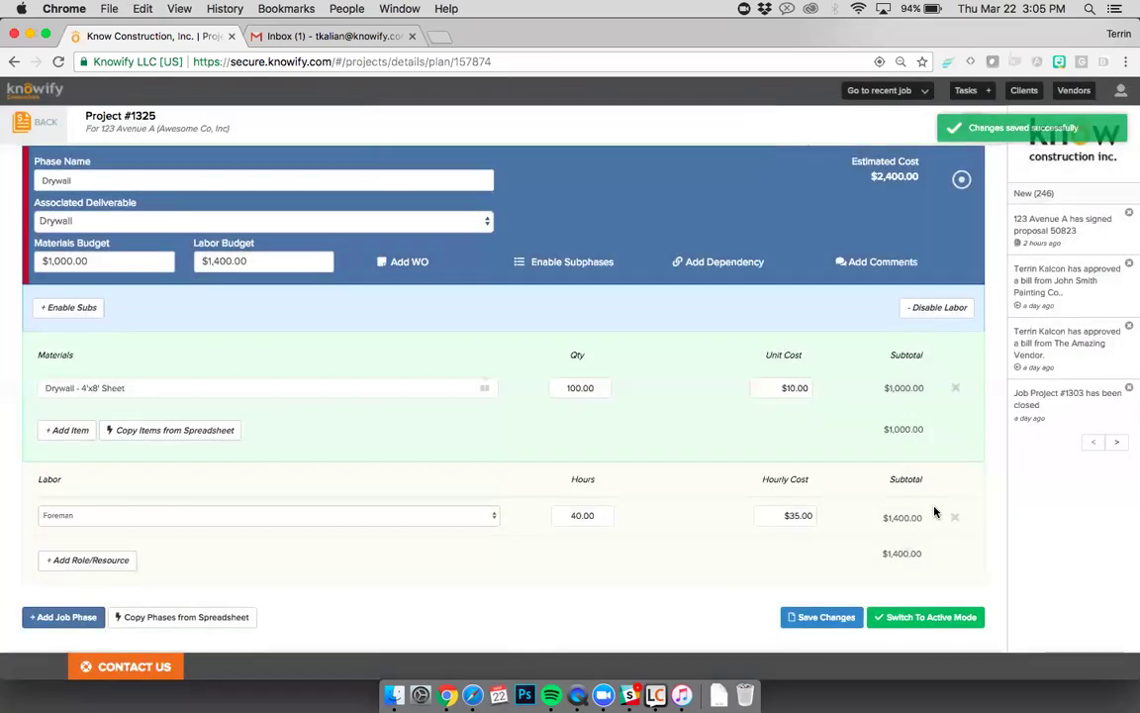
pyautogui.scroll(2, 935, 512)
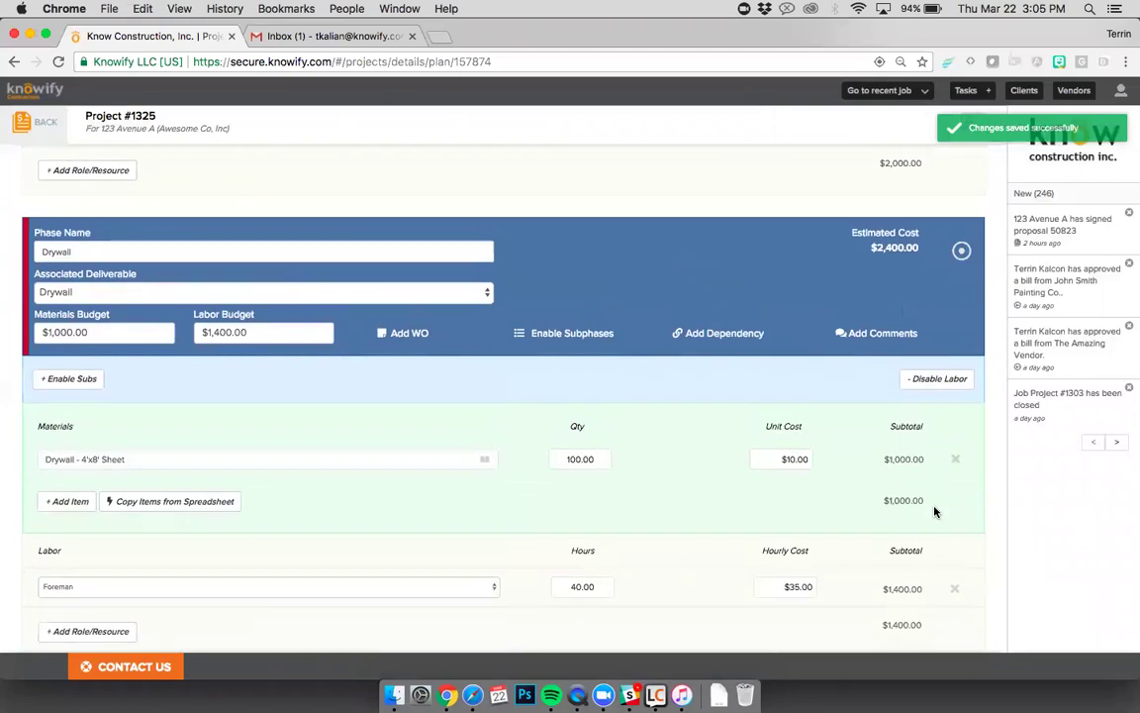
pyautogui.scroll(-2, 935, 511)
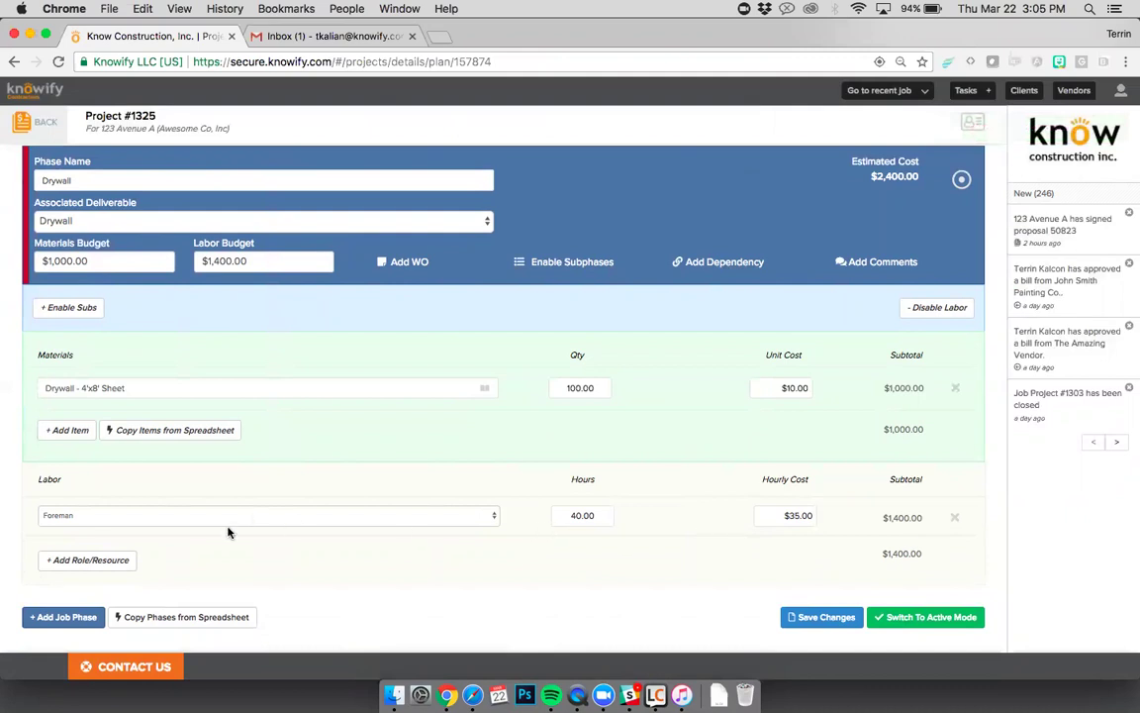
pyautogui.click(884, 618)
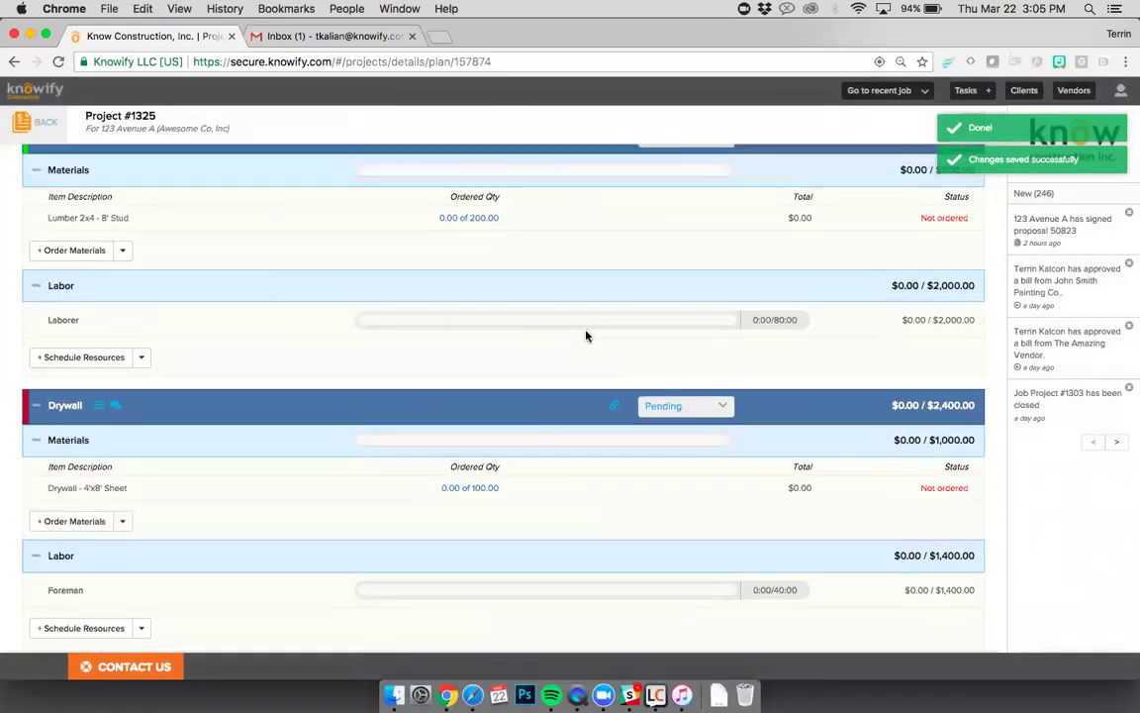
pyautogui.scroll(2, 586, 337)
pyautogui.scroll(-3, 586, 337)
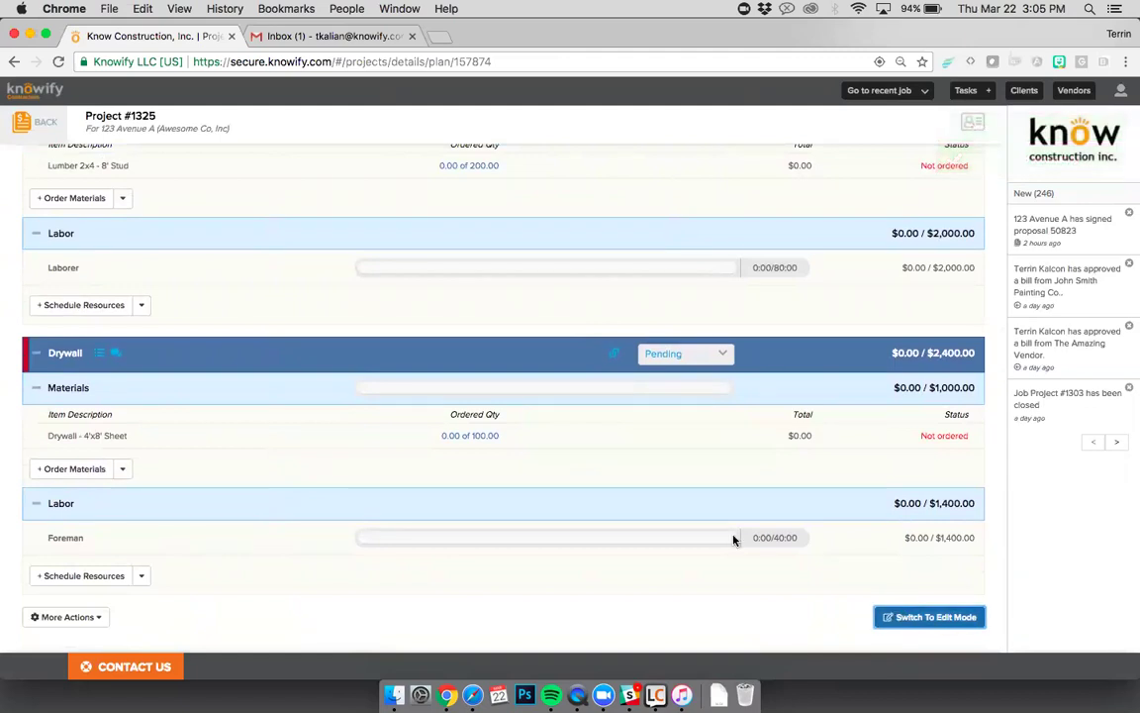
# Return the plan to edit mode and add a job phase named "Another Phase".
pyautogui.scroll(-3, 675, 506)
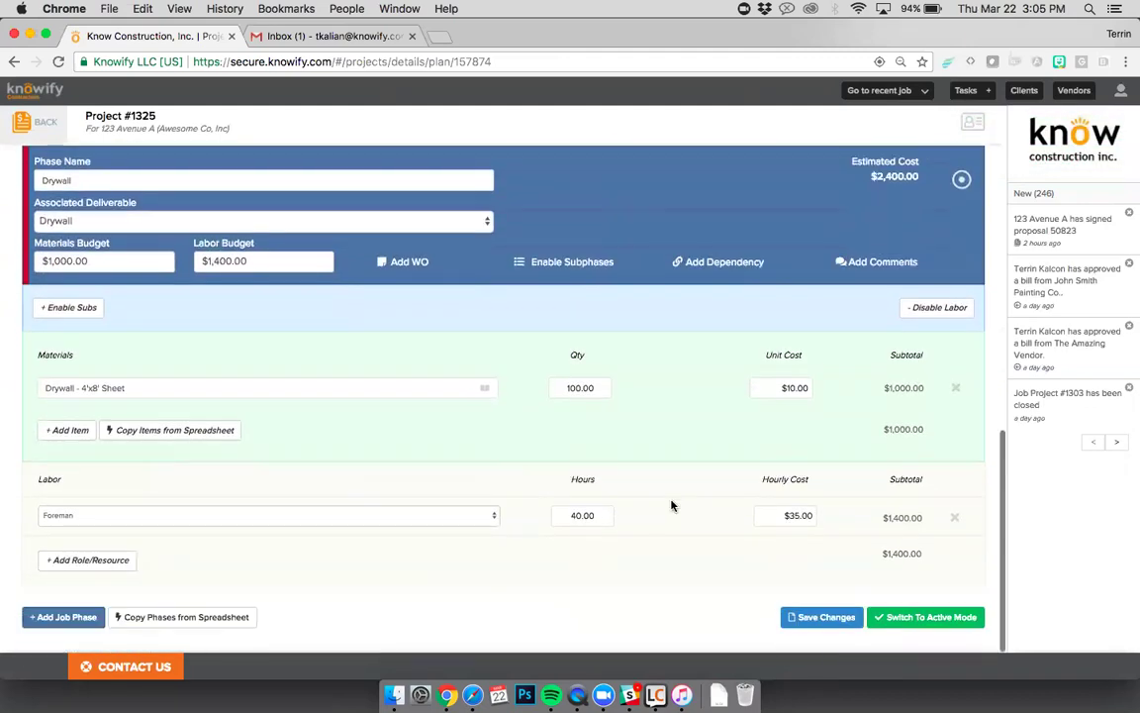
pyautogui.click(64, 617)
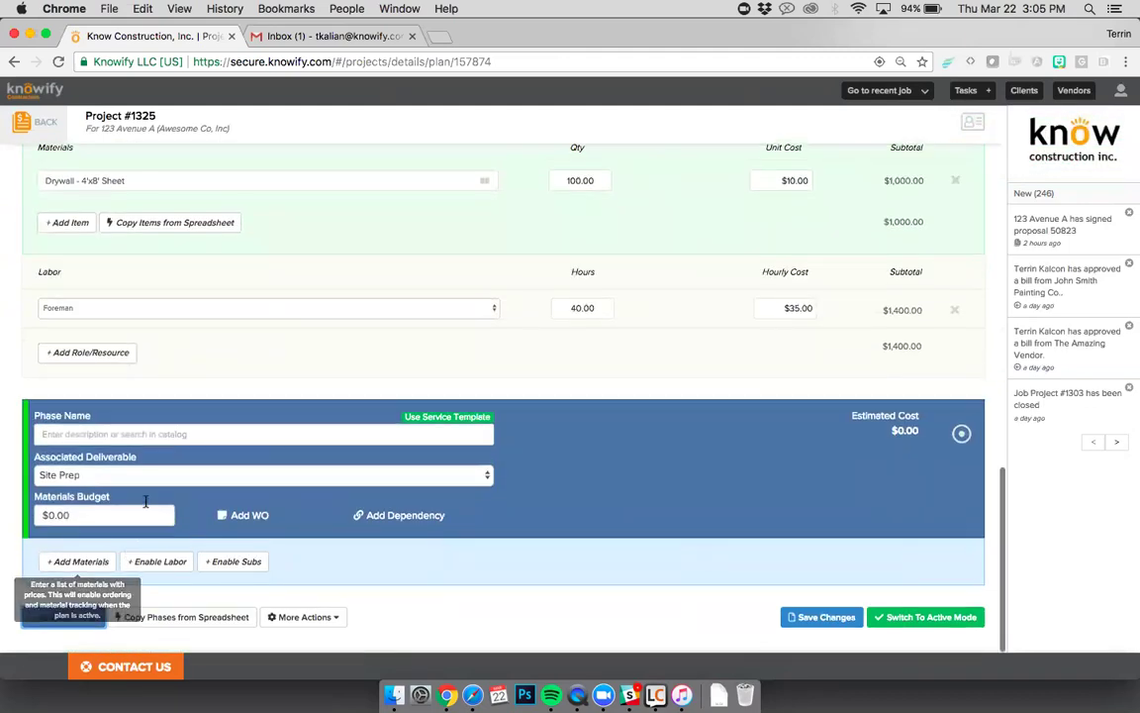
pyautogui.click(139, 435)
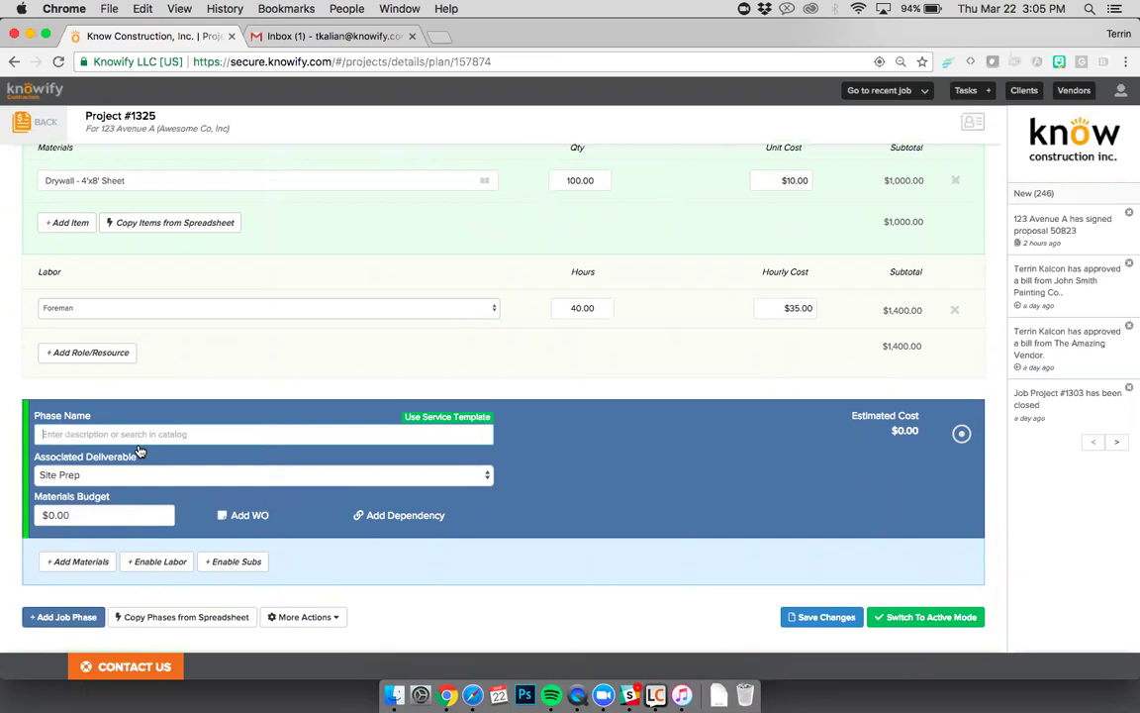
pyautogui.write('Another Phase')
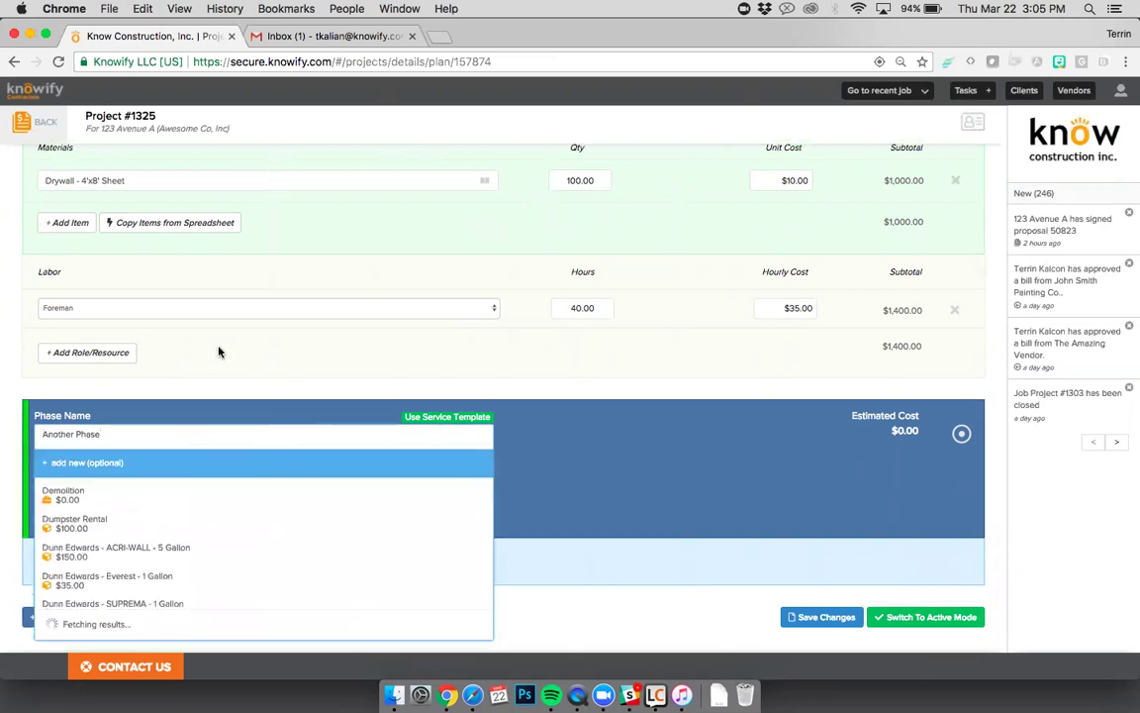
pyautogui.click(196, 327)
# Go to the job's Contract & Change Orders page, leaving the plan without saving its changes.
pyautogui.scroll(10, 213, 238)
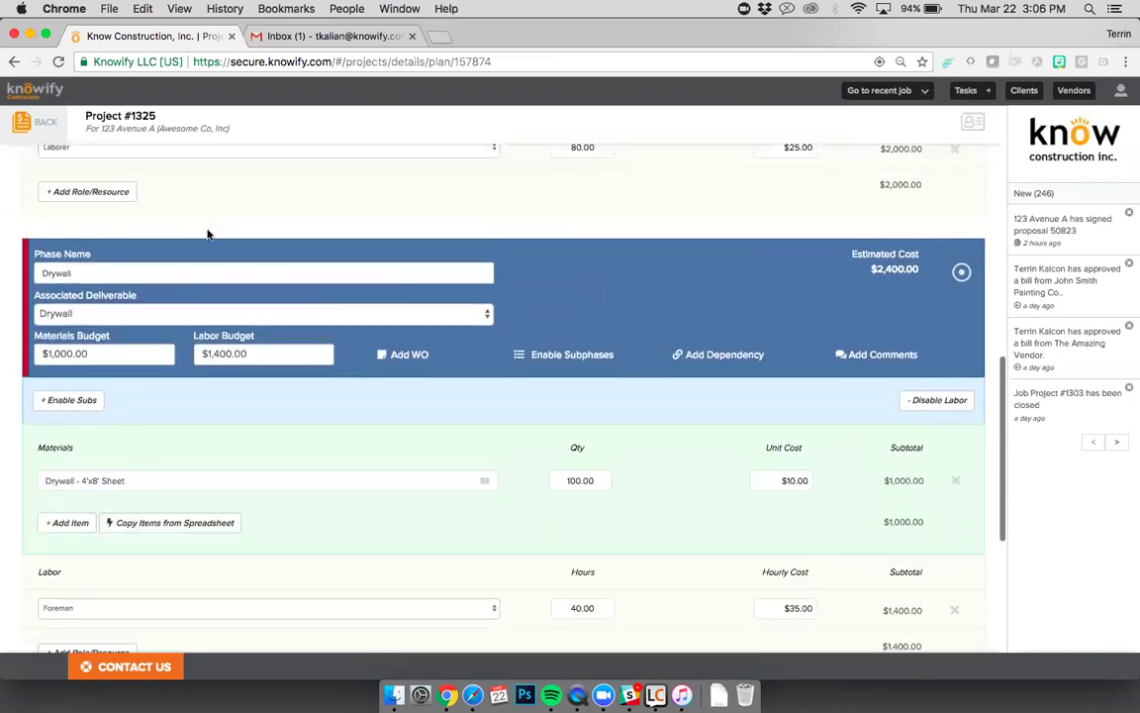
pyautogui.scroll(5, 234, 235)
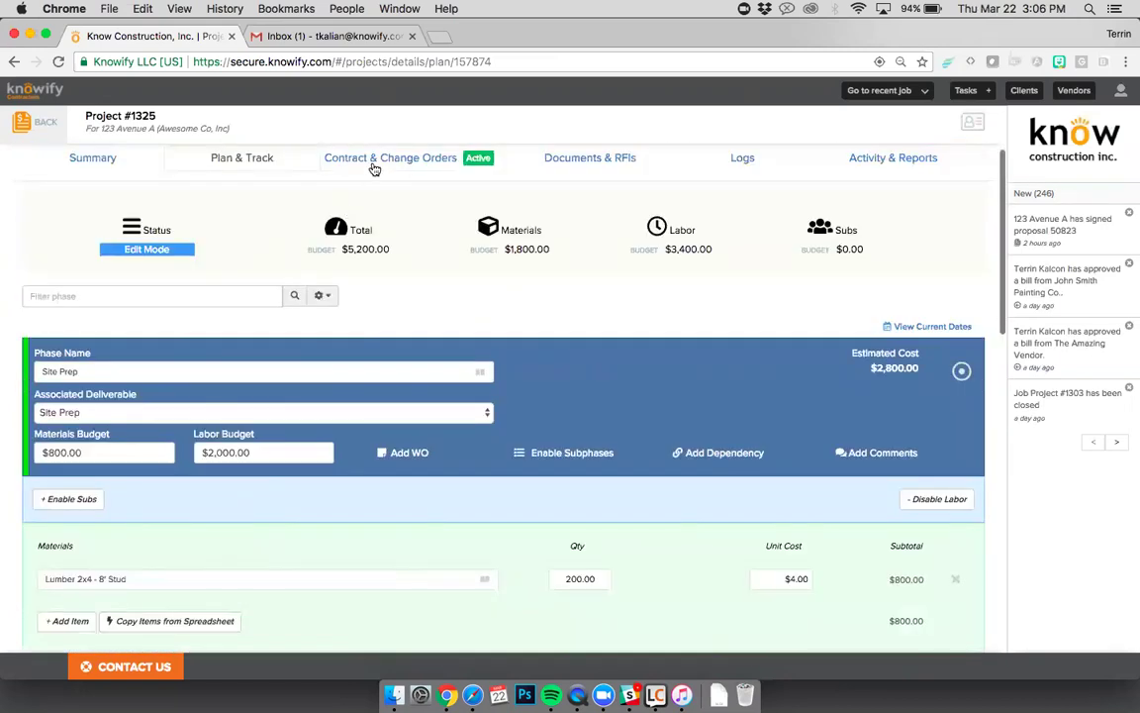
pyautogui.click(374, 163)
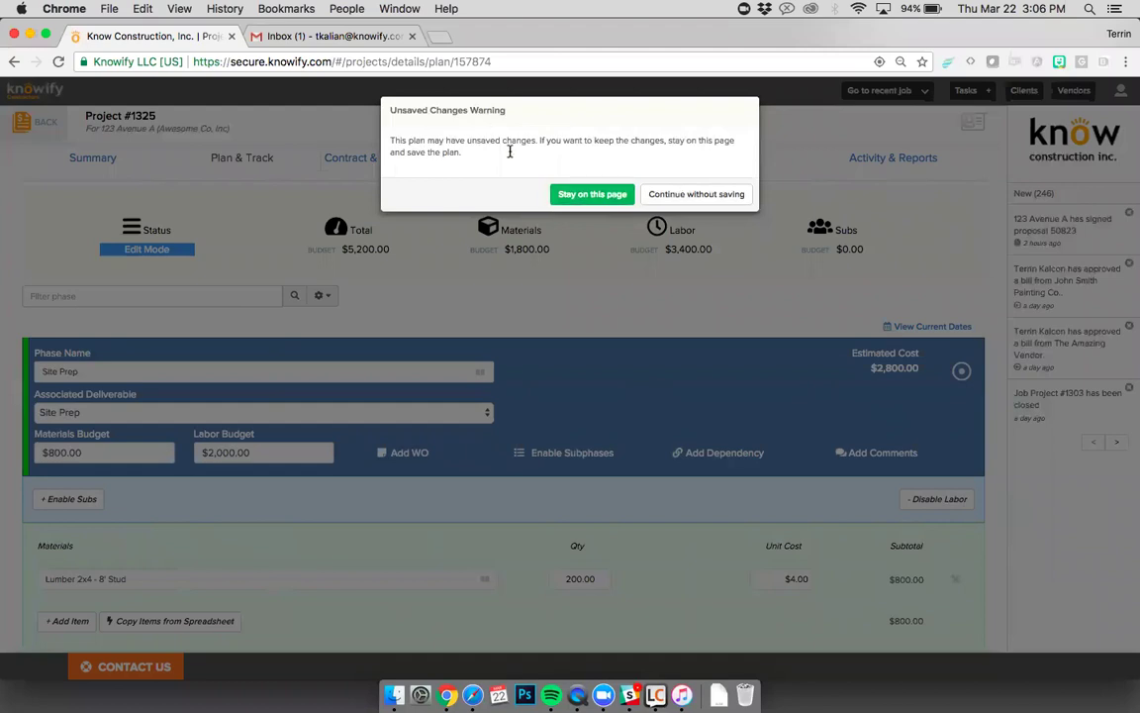
pyautogui.moveTo(389, 110); pyautogui.dragTo(502, 110)
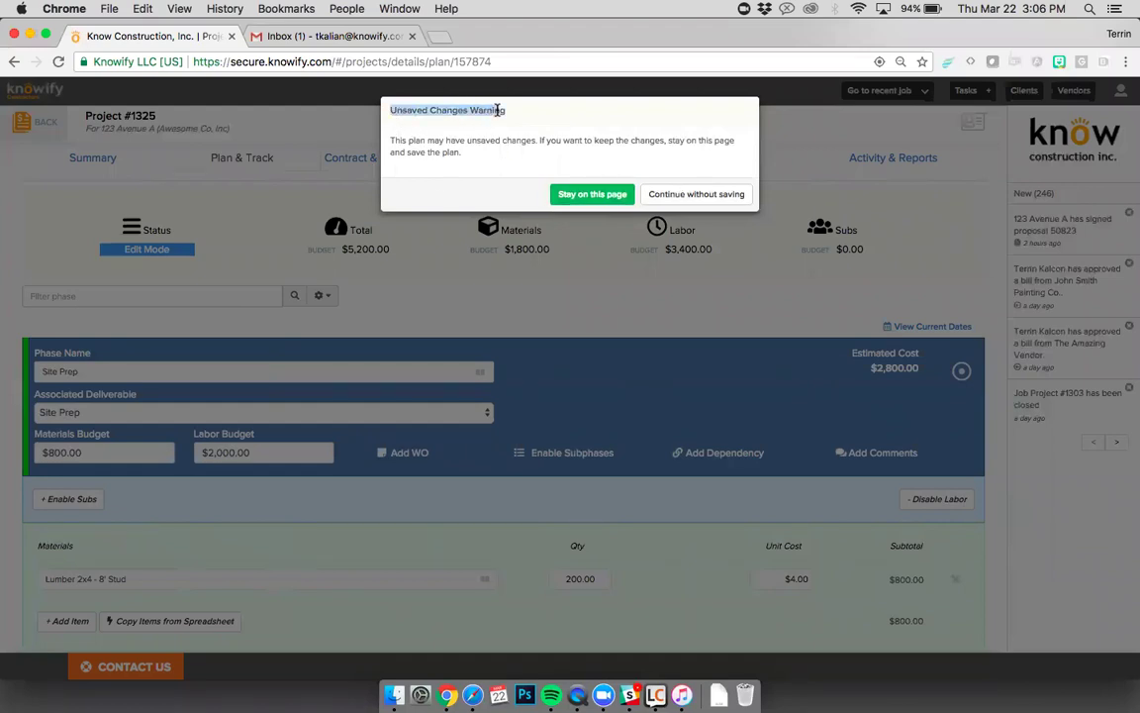
pyautogui.click(463, 113)
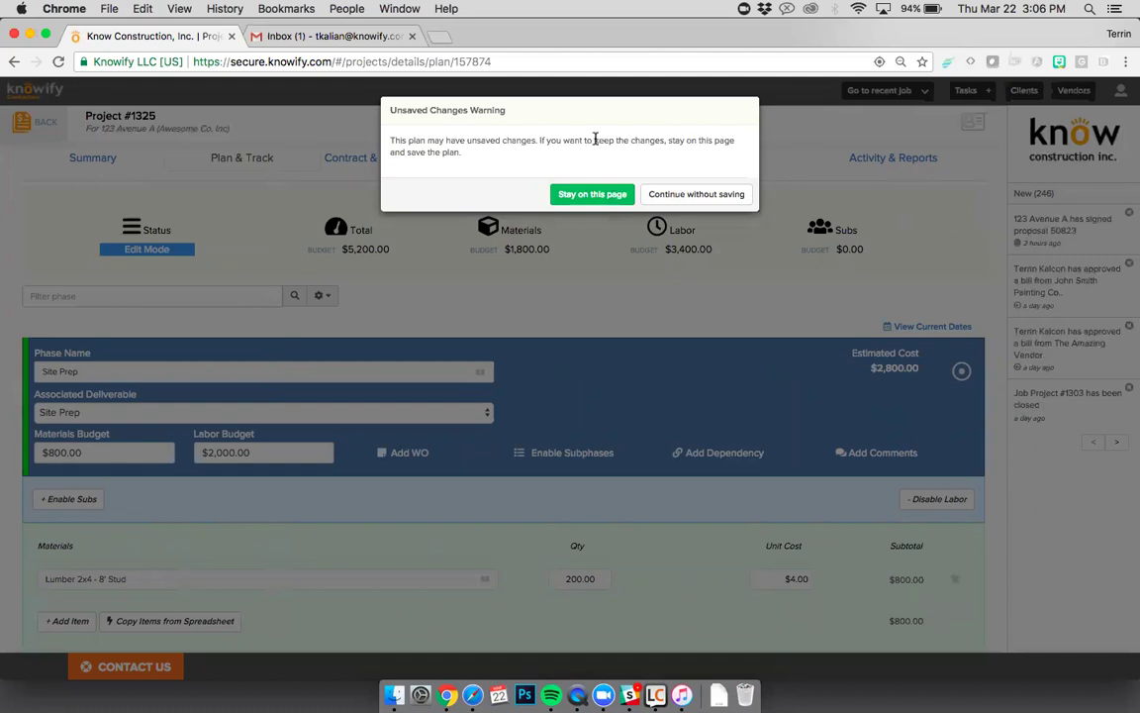
pyautogui.click(696, 196)
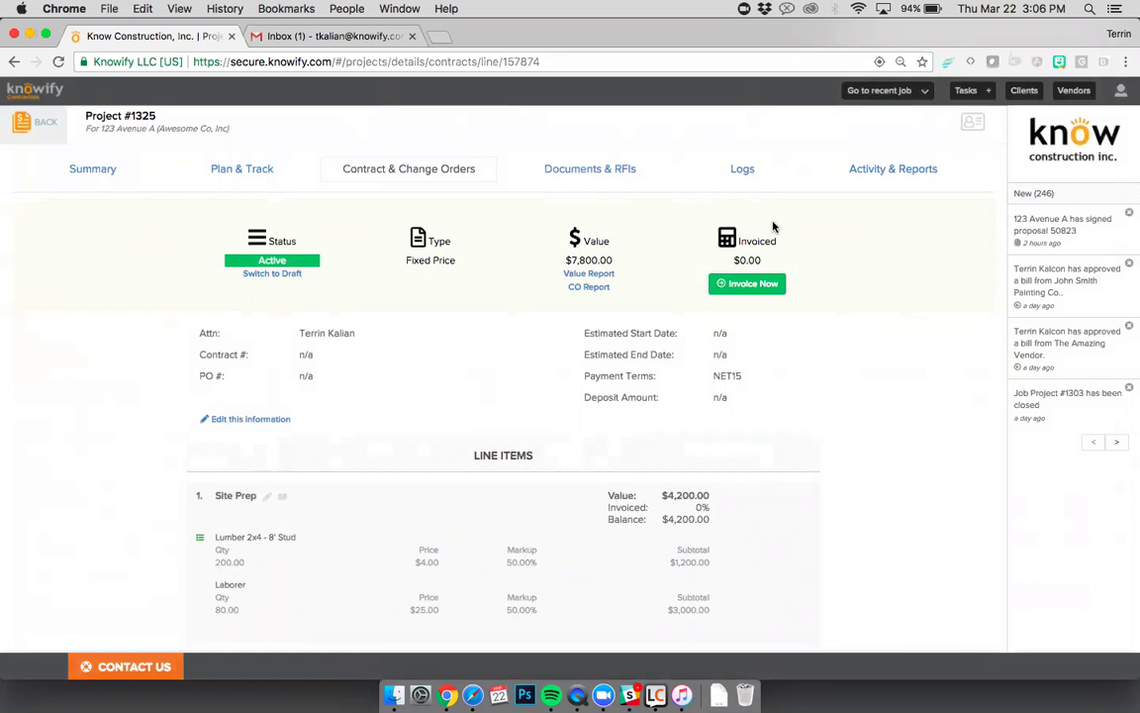
# View the client's details and additional contacts, and close them without making changes.
pyautogui.click(971, 132)
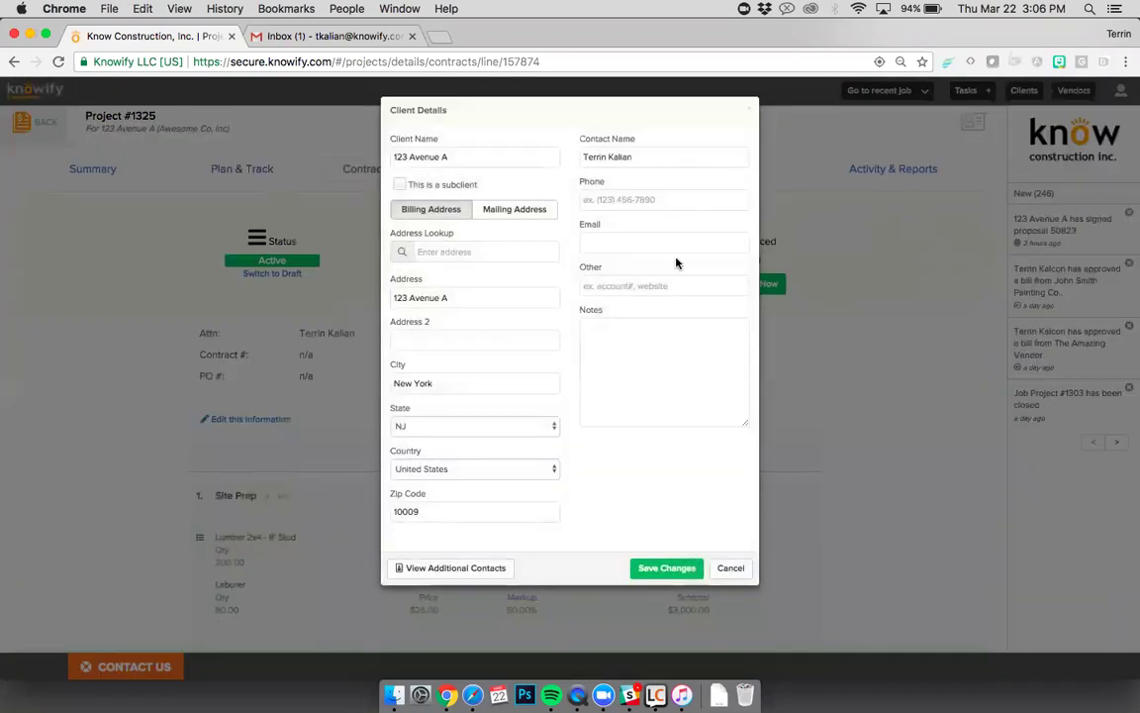
pyautogui.click(491, 570)
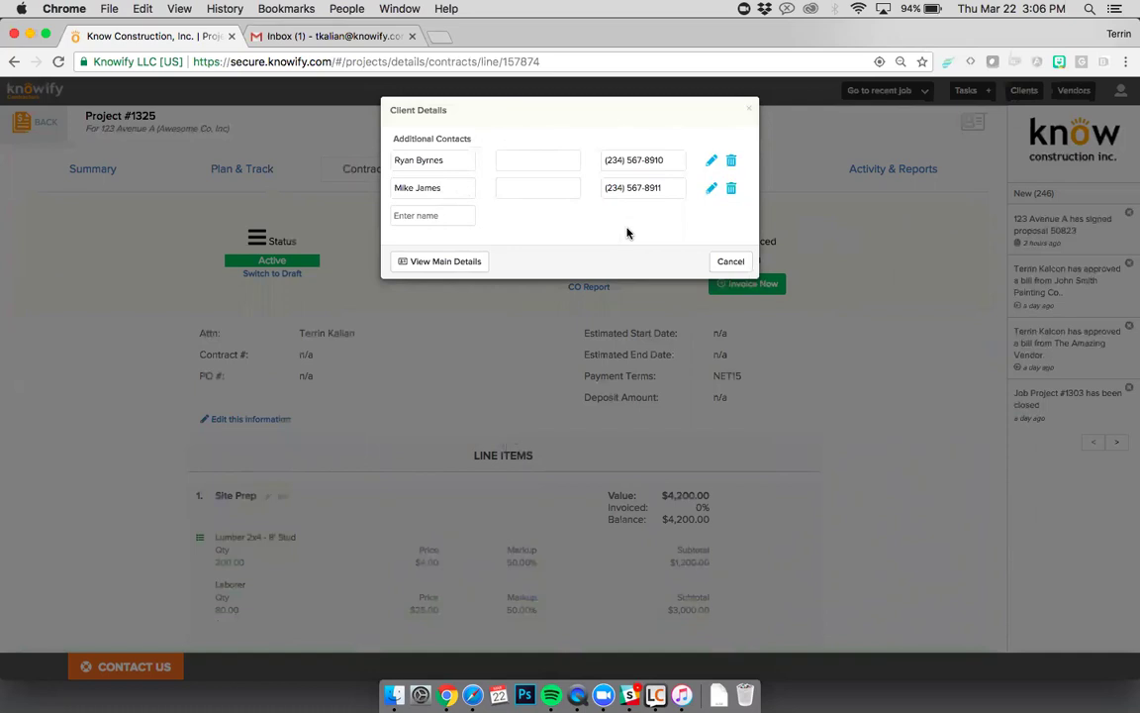
pyautogui.click(461, 219)
pyautogui.click(737, 262)
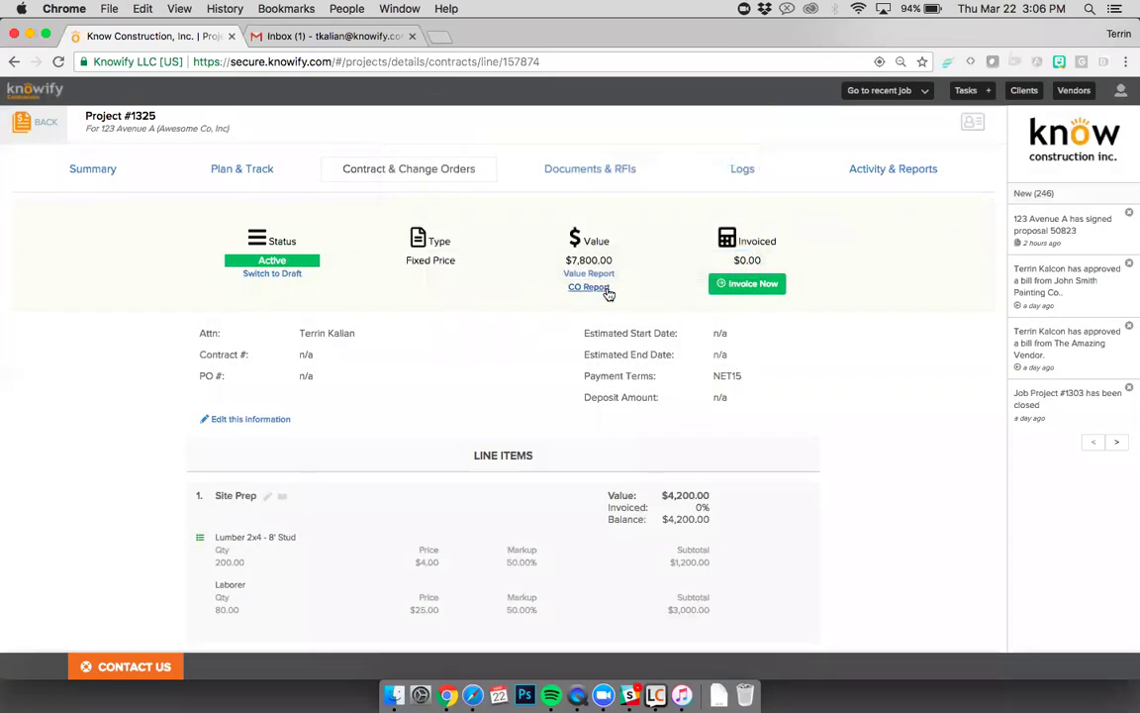
# Examine the active contract's change order section, contract sums and additional options.
pyautogui.click(589, 287)
pyautogui.moveTo(196, 327); pyautogui.dragTo(766, 454)
pyautogui.click(1119, 660)
pyautogui.click(774, 365)
pyautogui.scroll(-10, 748, 342)
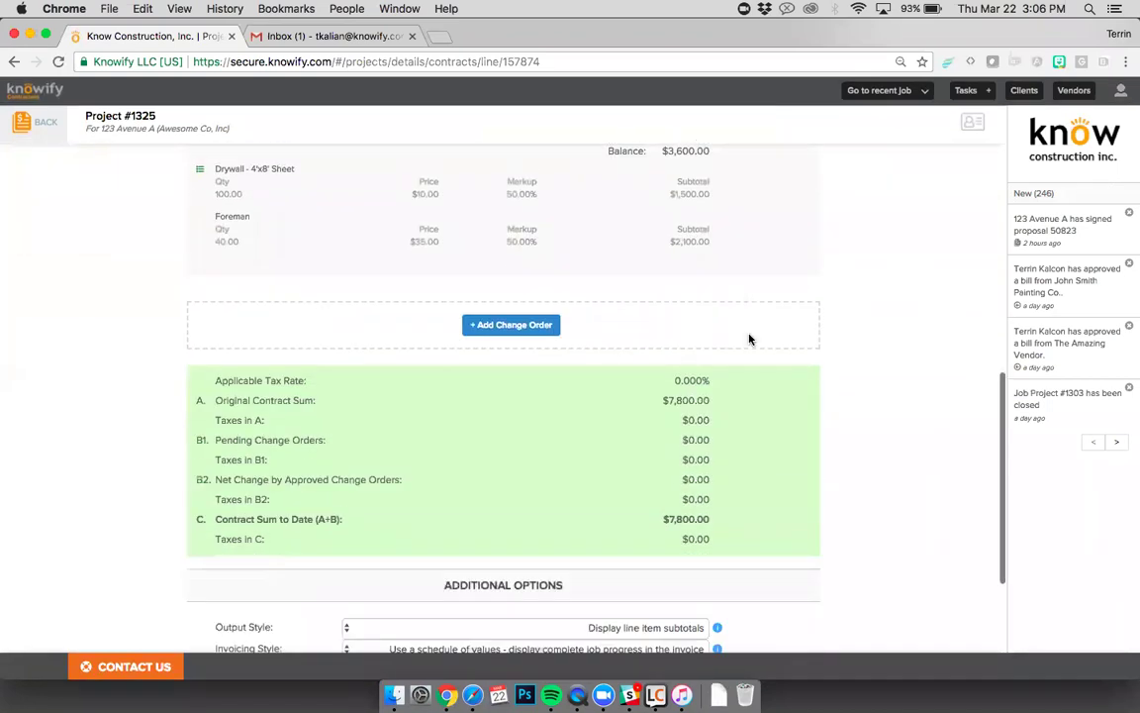
pyautogui.click(659, 493)
pyautogui.click(810, 536)
pyautogui.scroll(10, 811, 534)
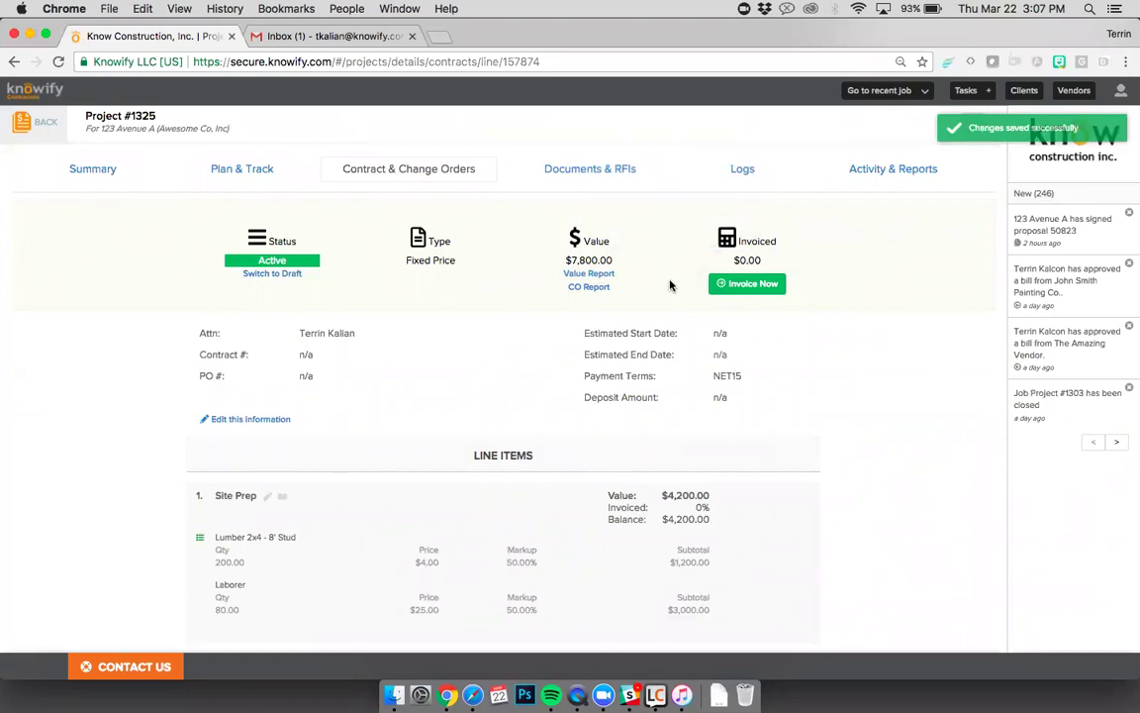
# Start a progress invoice for the active contract and view the available invoicing methods.
pyautogui.click(753, 295)
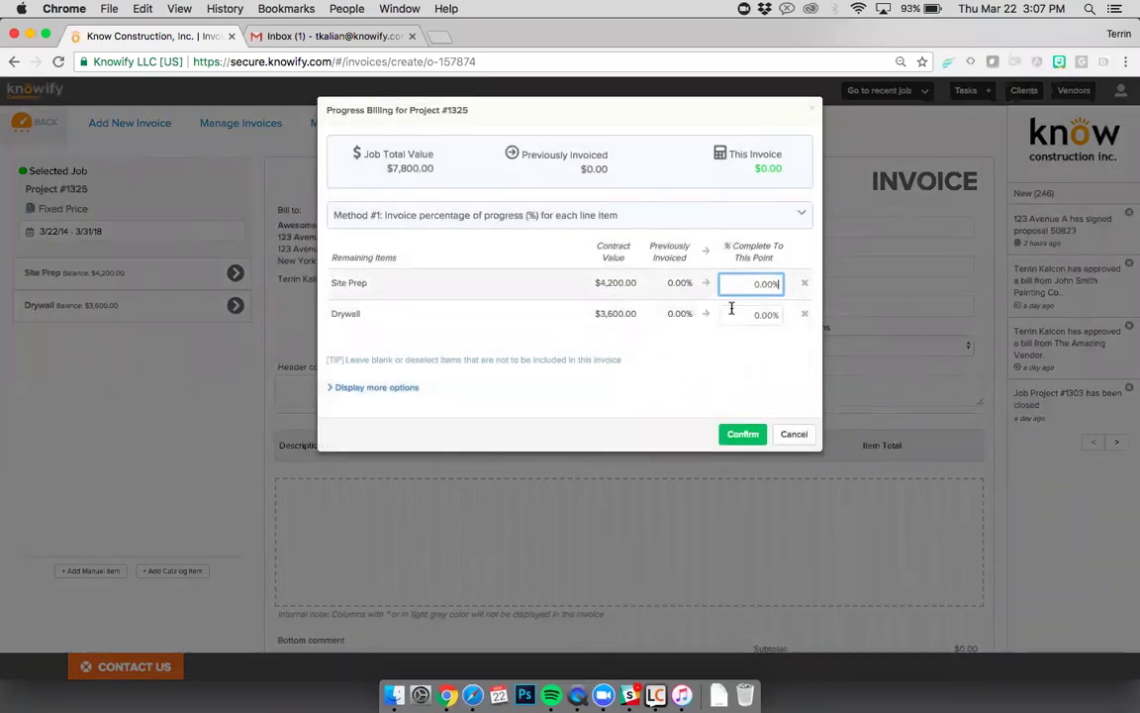
pyautogui.click(489, 216)
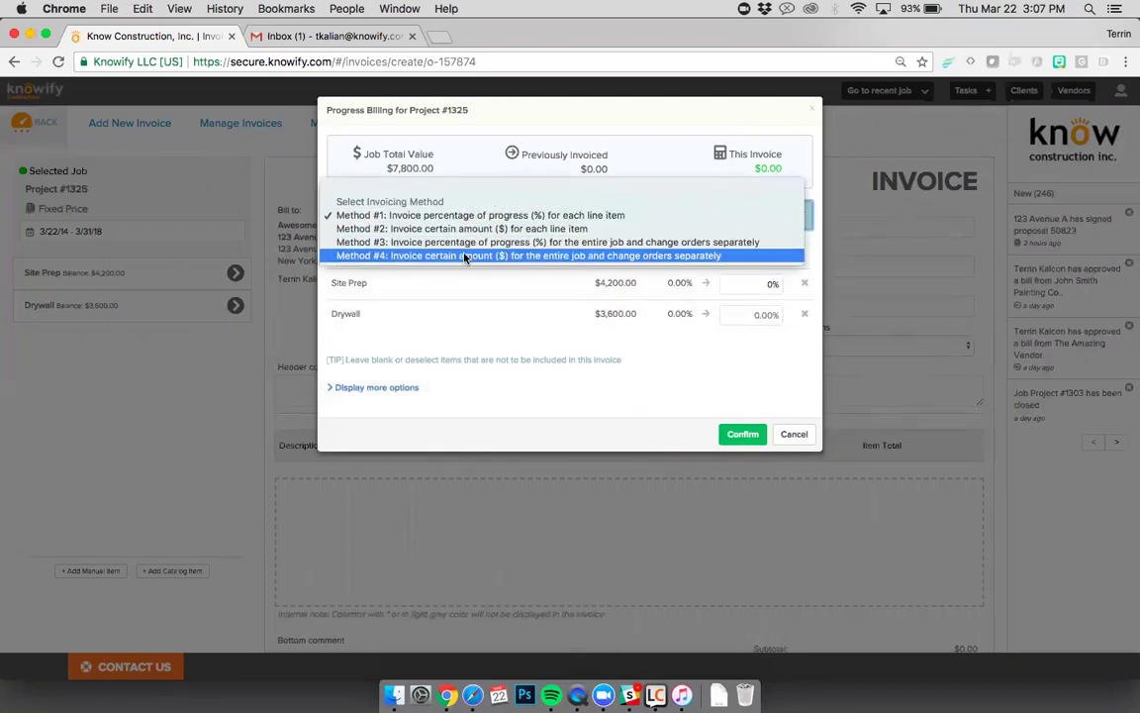
pyautogui.click(458, 162)
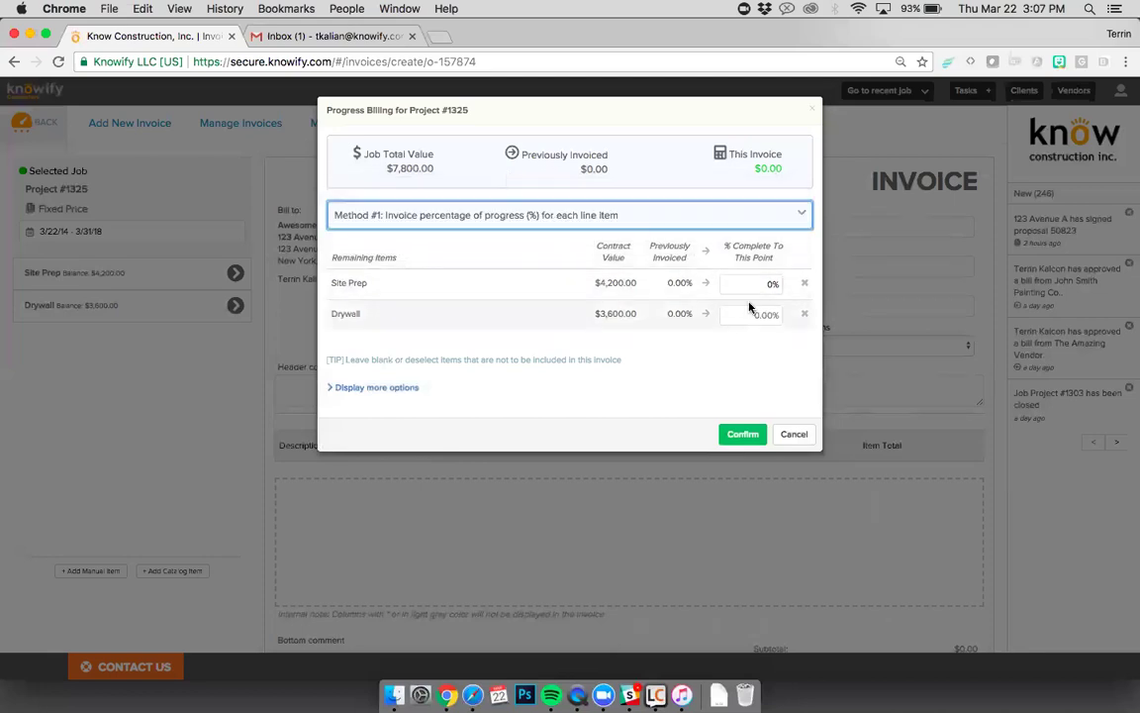
# Try invoicing Method #2, a certain amount for each line item, and switch to Method #3, a percentage for the entire job.
pyautogui.click(661, 214)
pyautogui.click(657, 228)
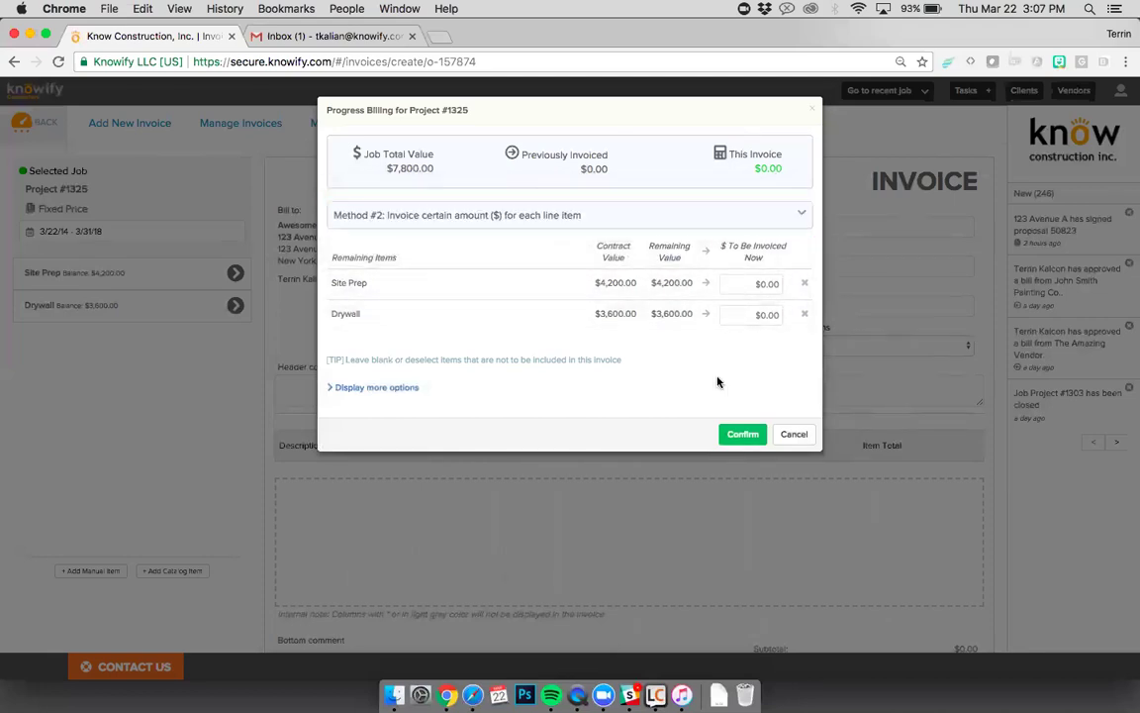
pyautogui.click(555, 215)
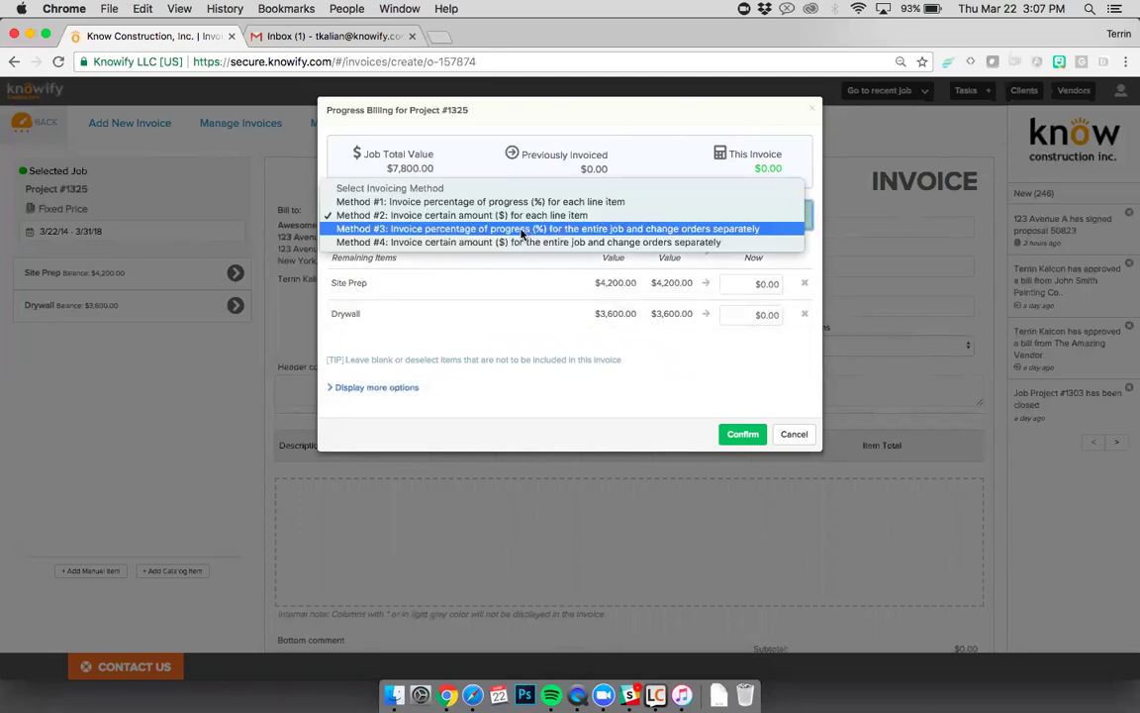
pyautogui.click(511, 230)
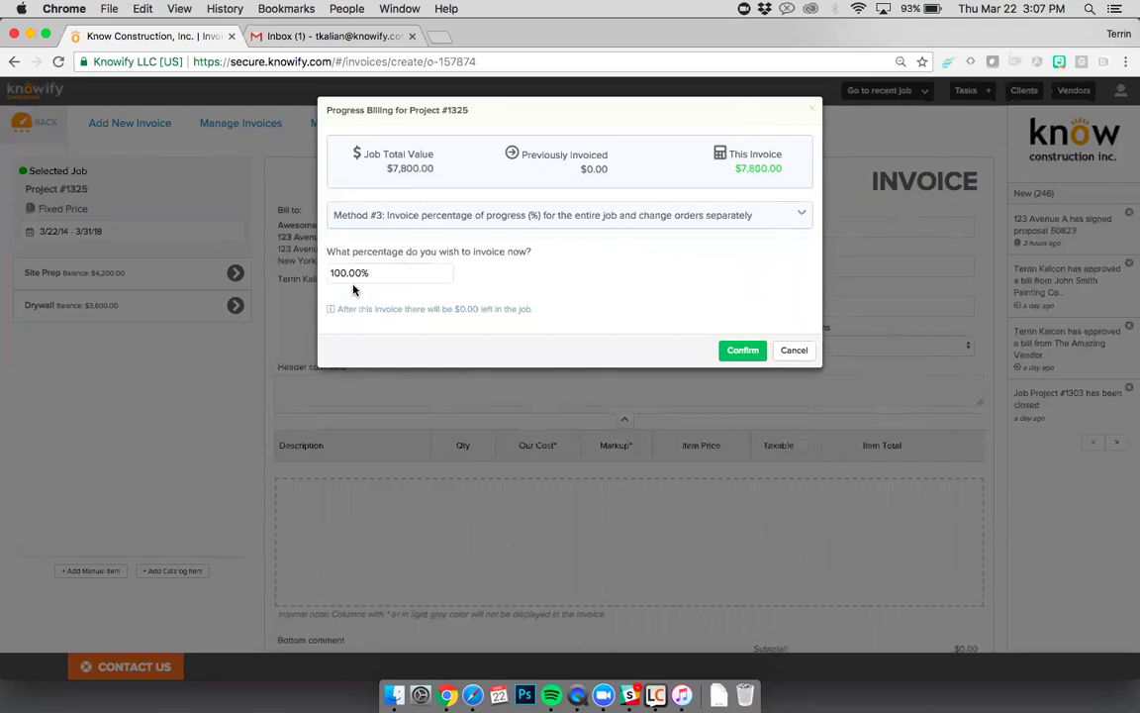
# Keep Method #3 and enter 50 as the percentage of the entire job to invoice now.
pyautogui.click(396, 220)
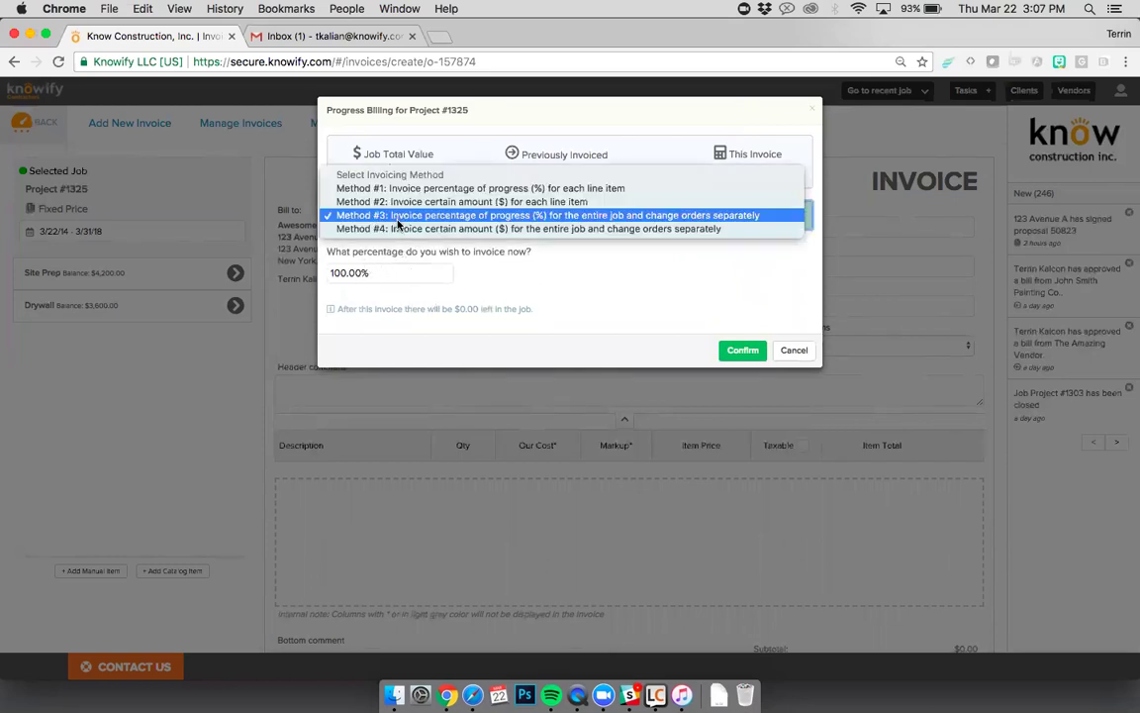
pyautogui.click(399, 218)
pyautogui.click(362, 272)
pyautogui.click(400, 253)
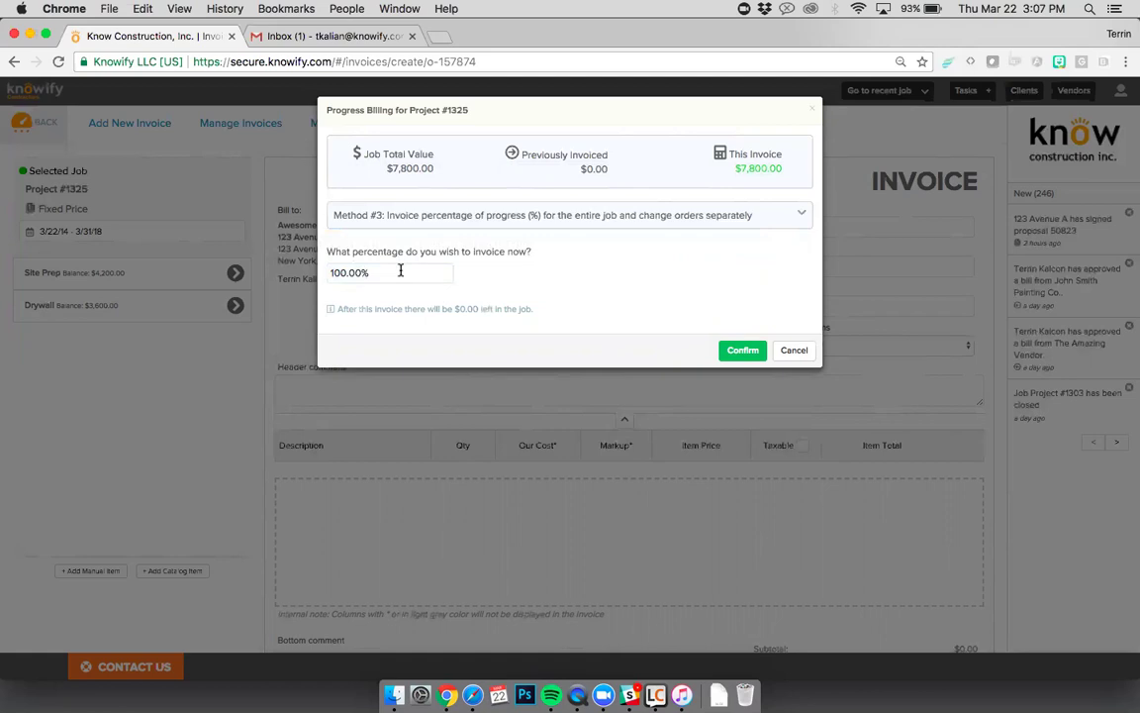
pyautogui.click(401, 272)
pyautogui.write('50')
# Try invoicing Method #4, a certain amount for the entire job and change orders separately.
pyautogui.click(495, 269)
pyautogui.click(445, 213)
pyautogui.click(498, 269)
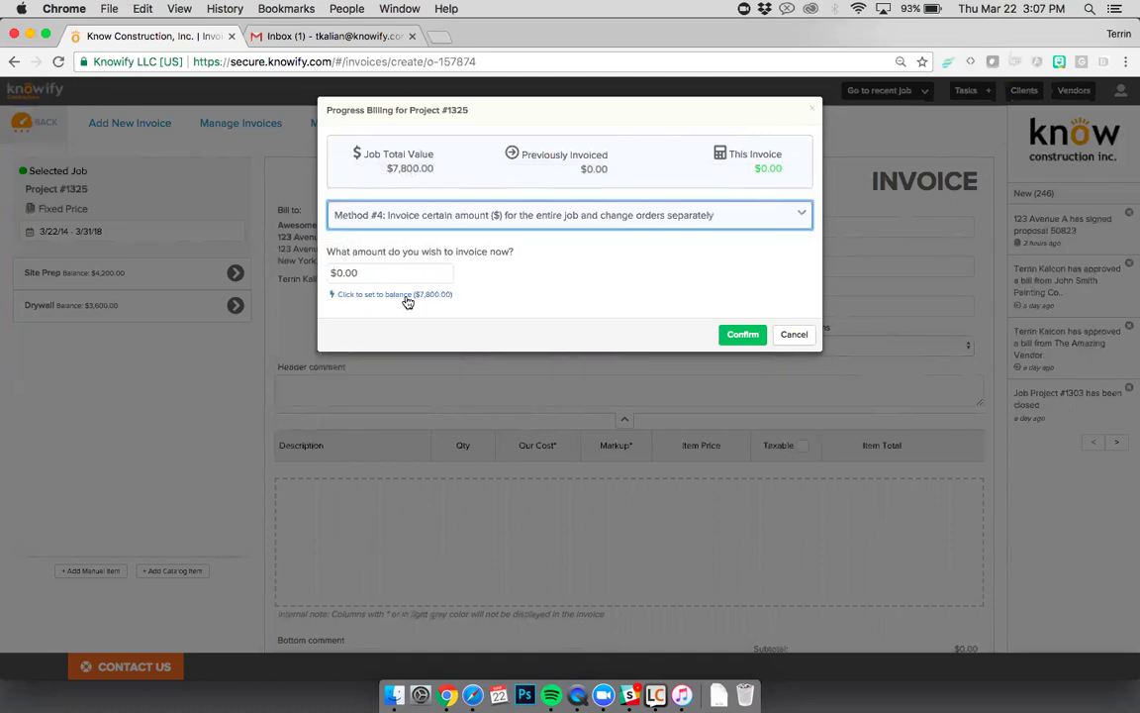
# Return to Method #3 for the entire job, set the percentage to 50, and confirm the progress billing.
pyautogui.click(437, 220)
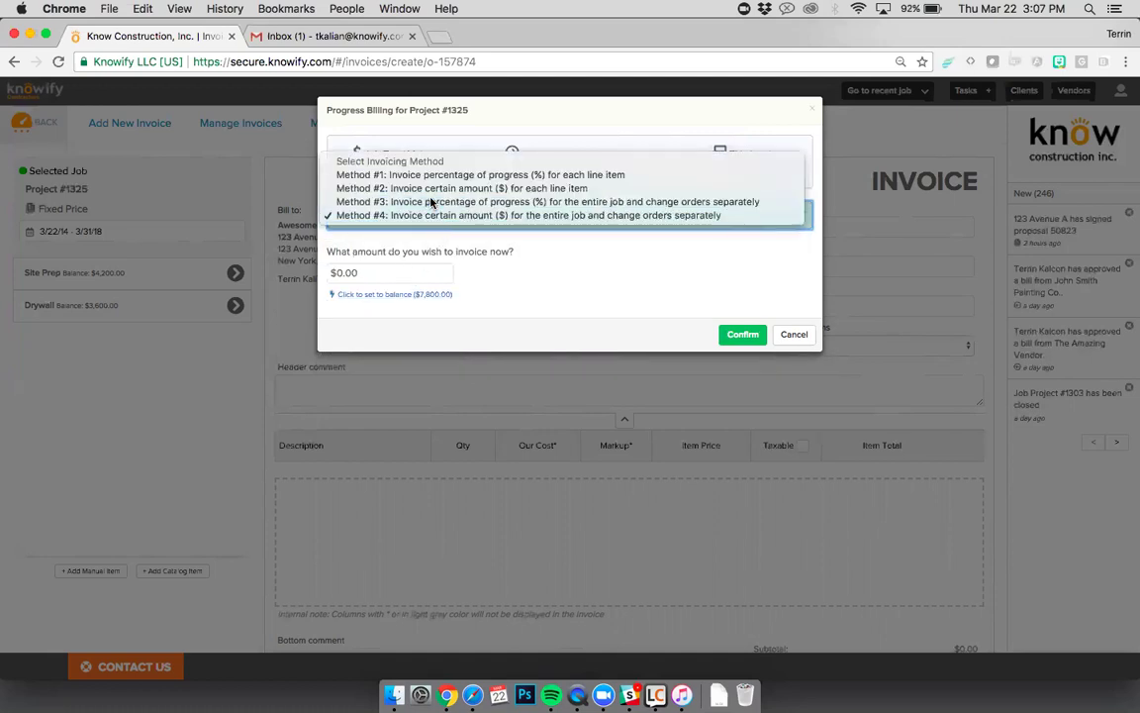
pyautogui.click(432, 202)
pyautogui.click(416, 273)
pyautogui.write('50')
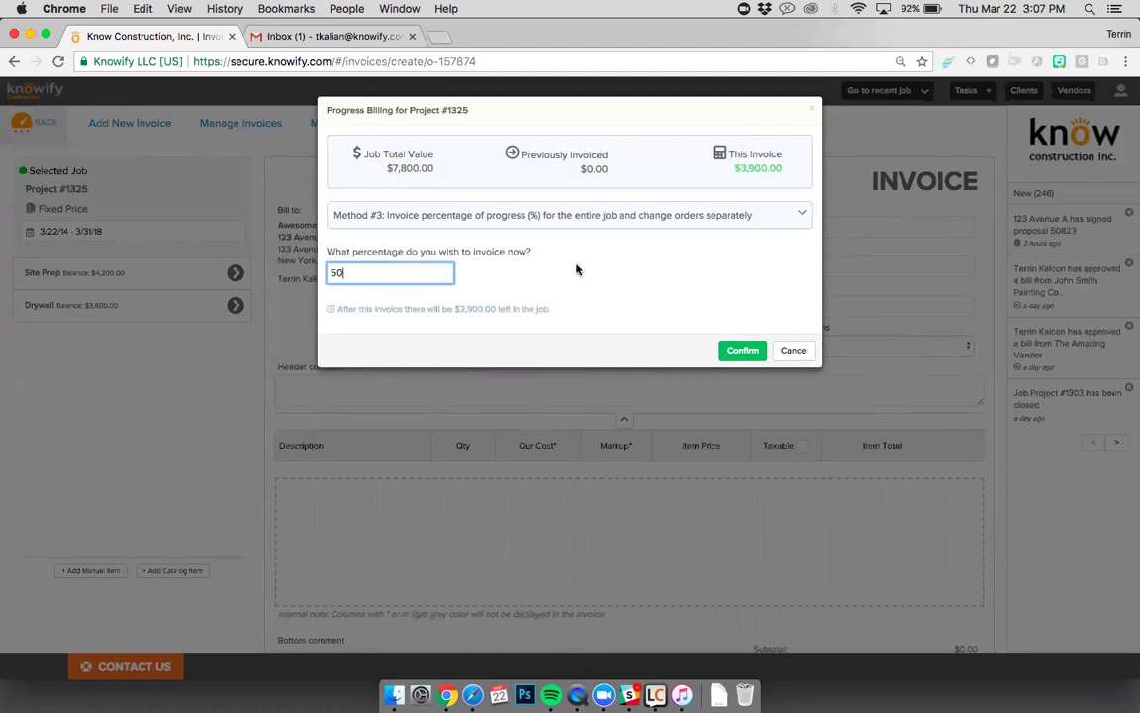
pyautogui.click(726, 352)
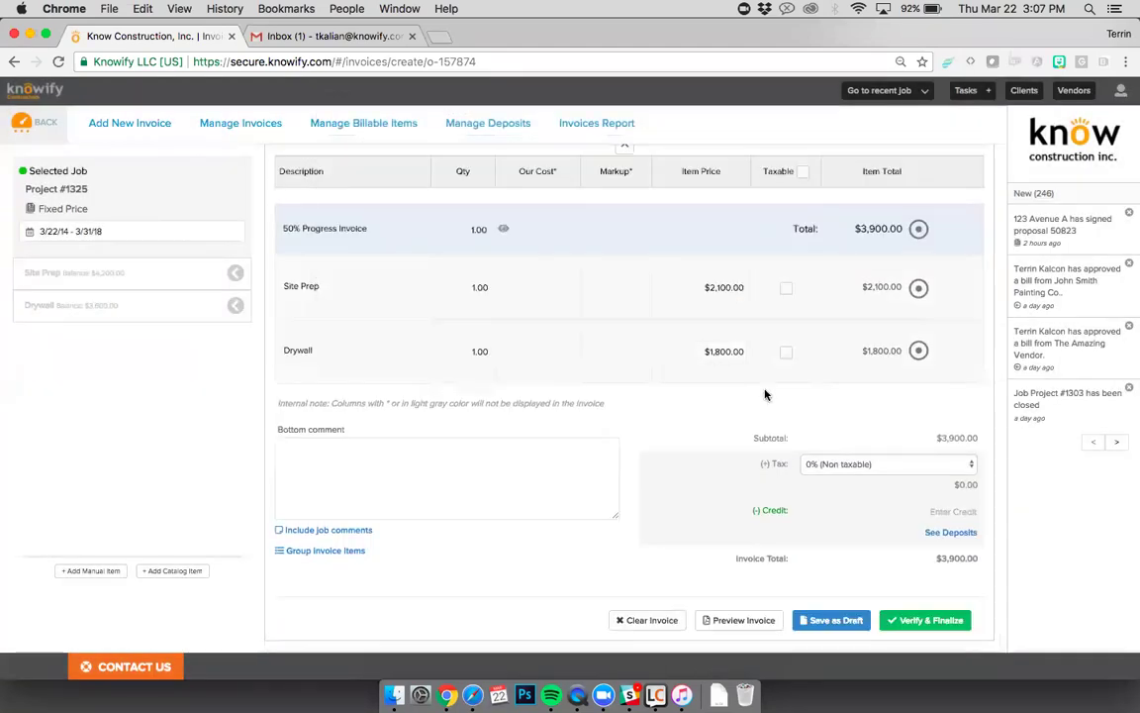
# Verify and finalize the 50% progress invoice without emailing it to the client.
pyautogui.scroll(3, 768, 399)
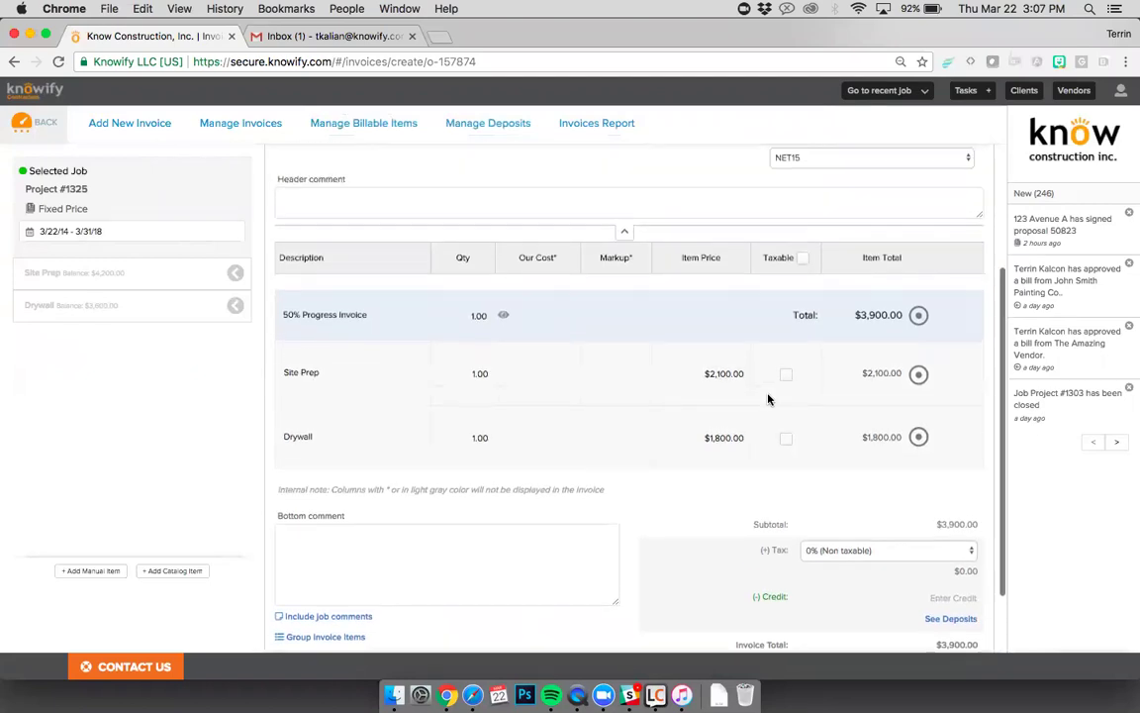
pyautogui.scroll(-3, 768, 398)
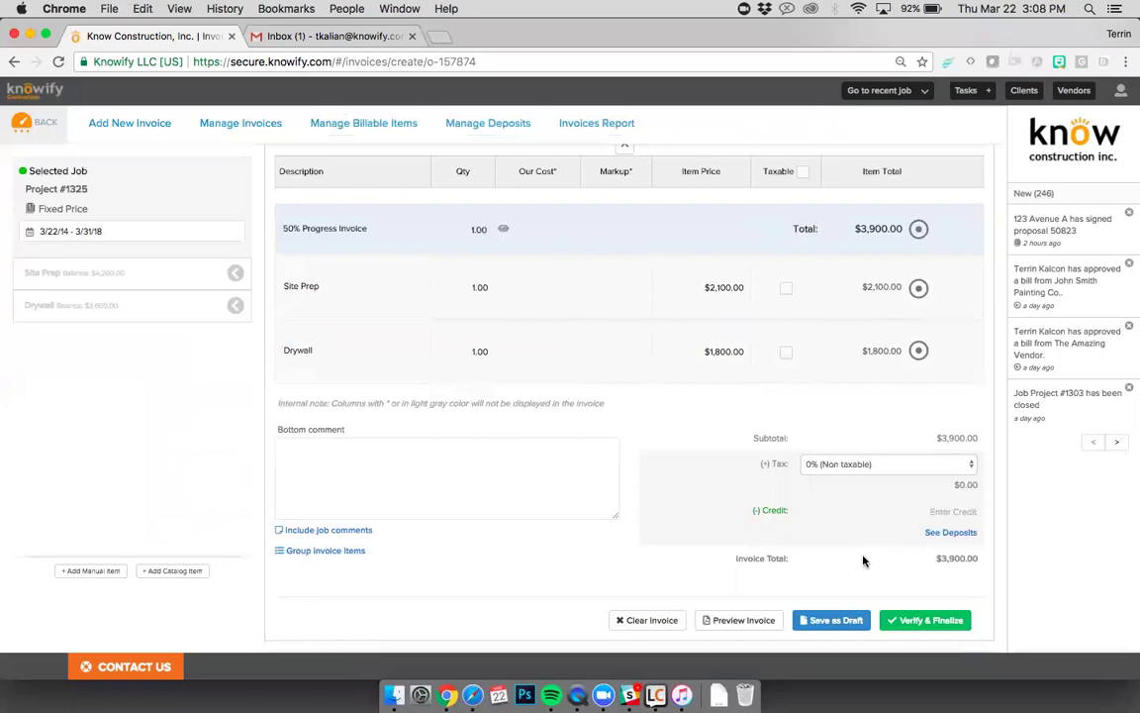
pyautogui.click(909, 625)
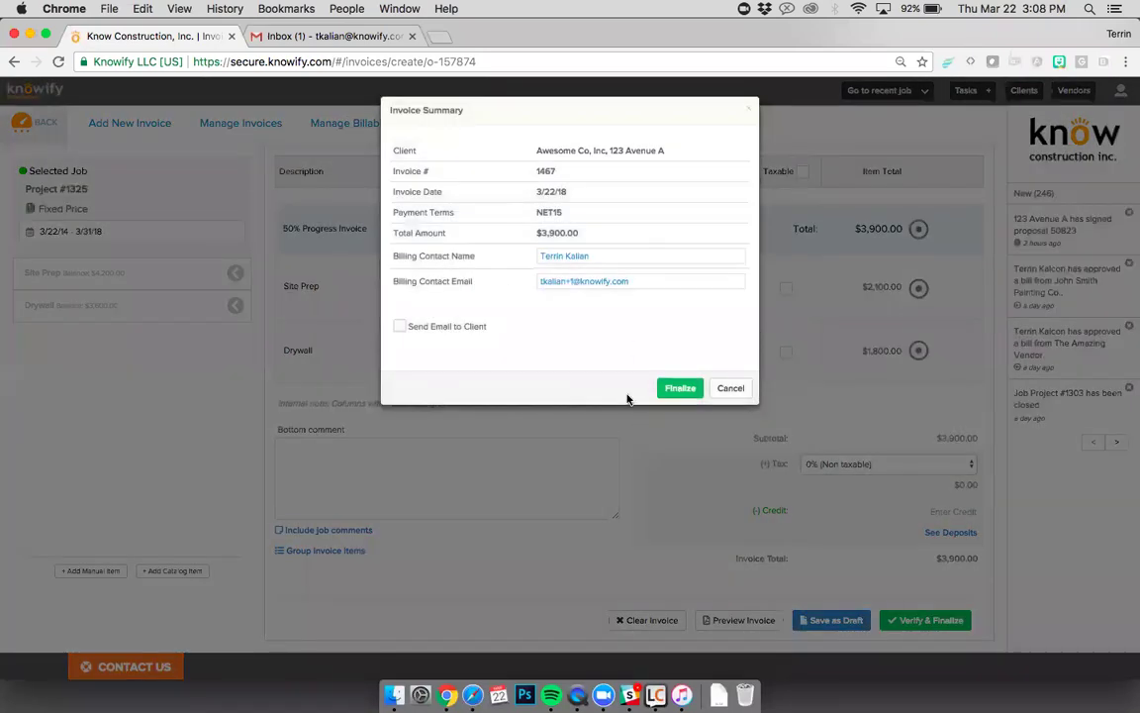
pyautogui.click(681, 390)
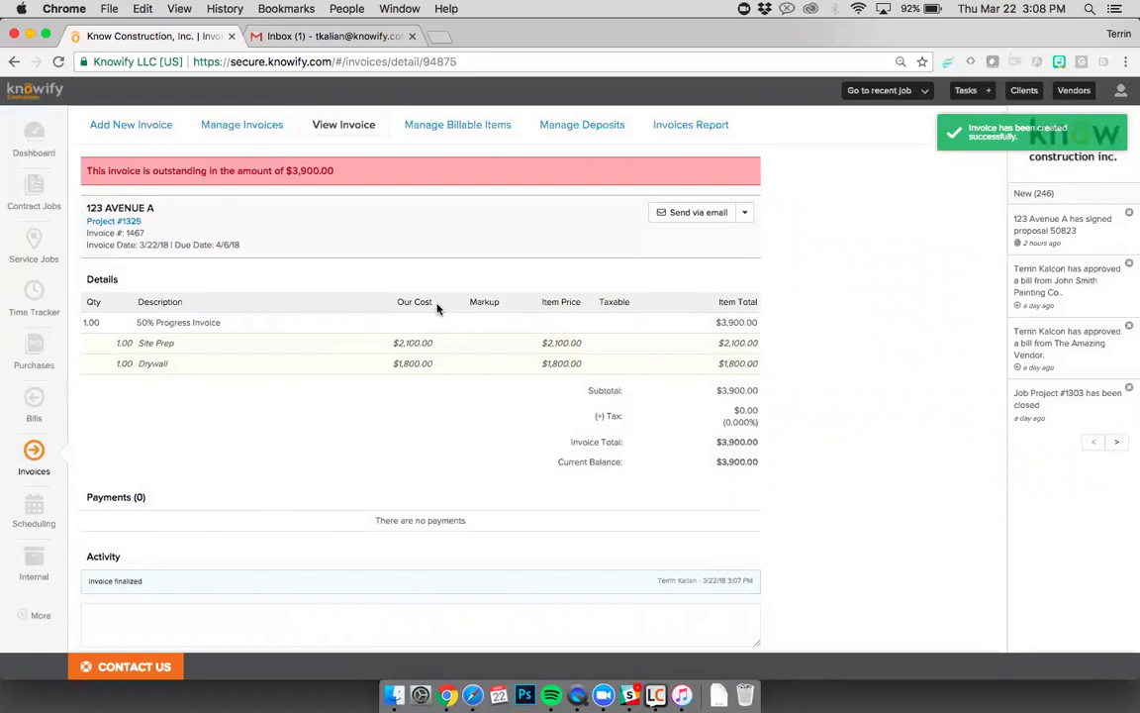
# Open the list of users in the account's Admin Section.
pyautogui.click(1121, 90)
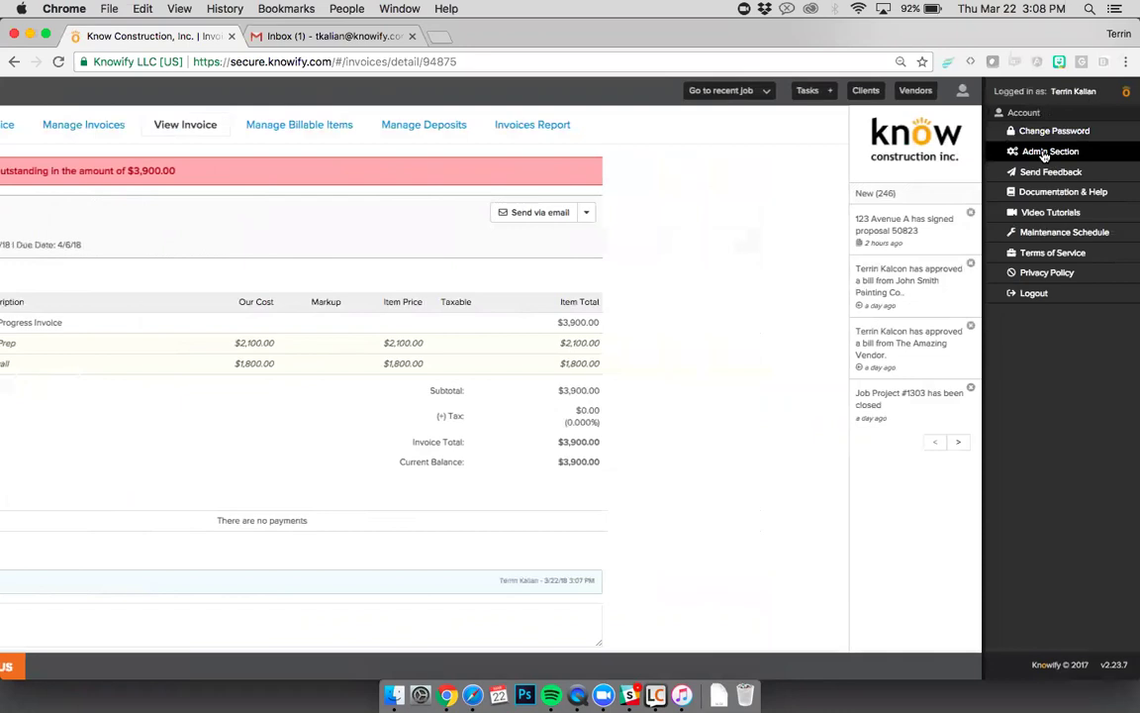
pyautogui.click(1048, 150)
pyautogui.click(184, 190)
pyautogui.scroll(-3, 257, 316)
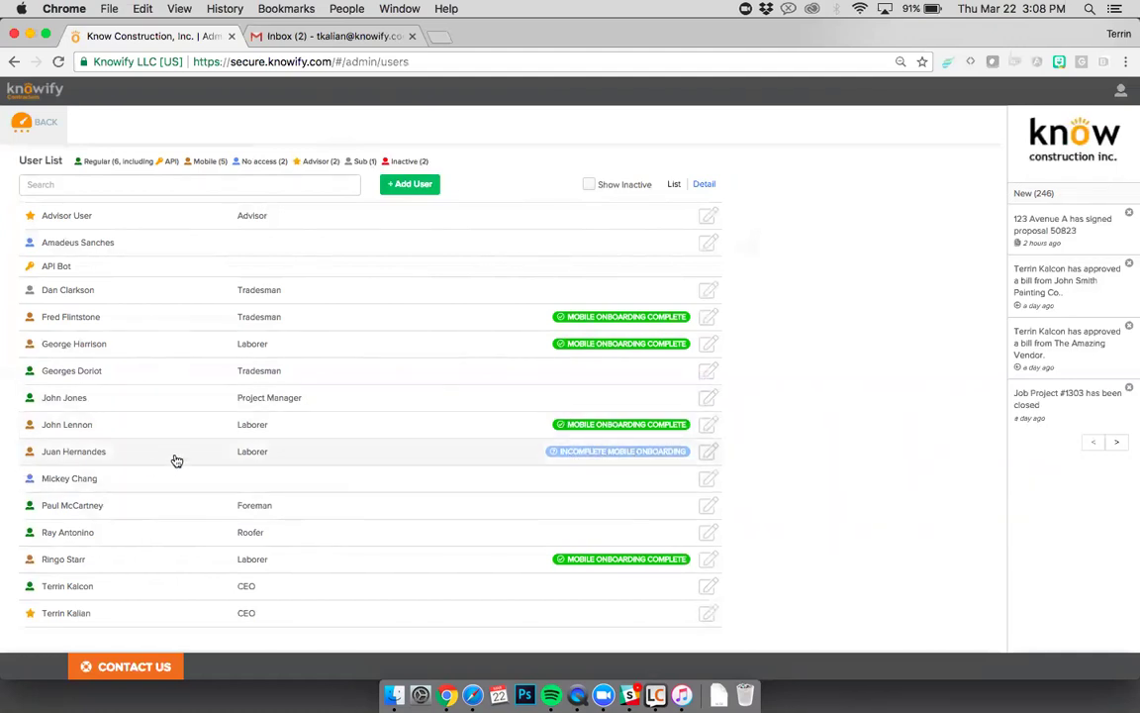
# Narrow the browser window so the mobile app shows beside it, and reload the users page.
pyautogui.moveTo(1130, 387); pyautogui.dragTo(827, 406)
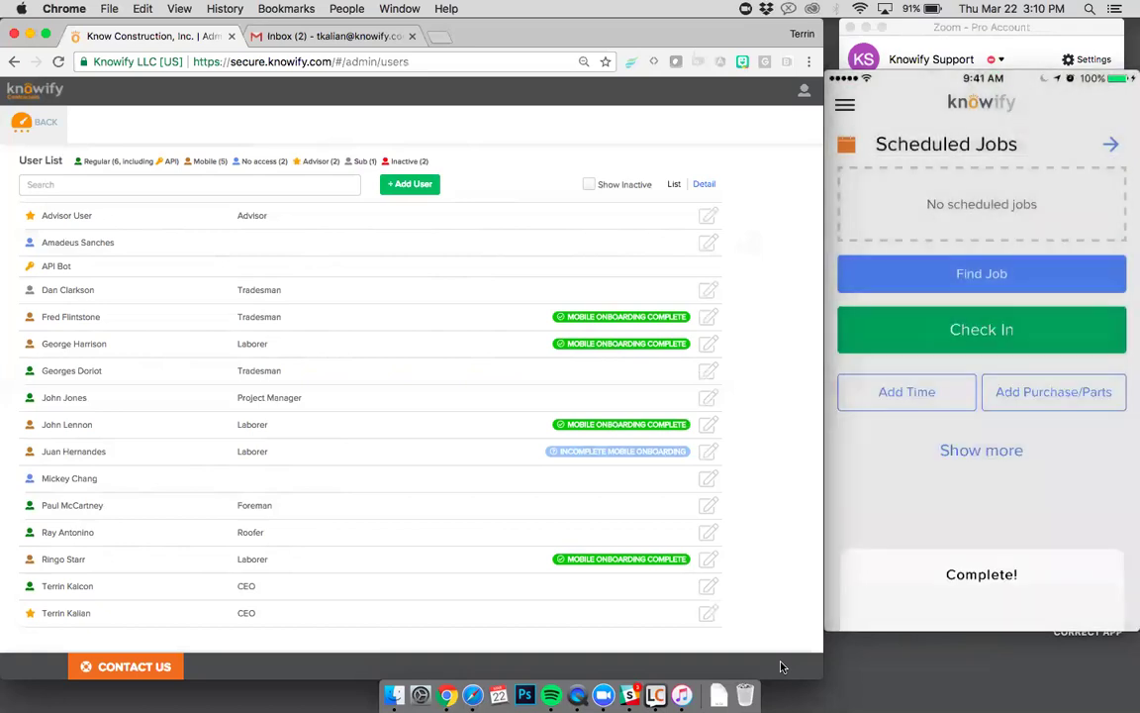
pyautogui.scroll(2, 587, 494)
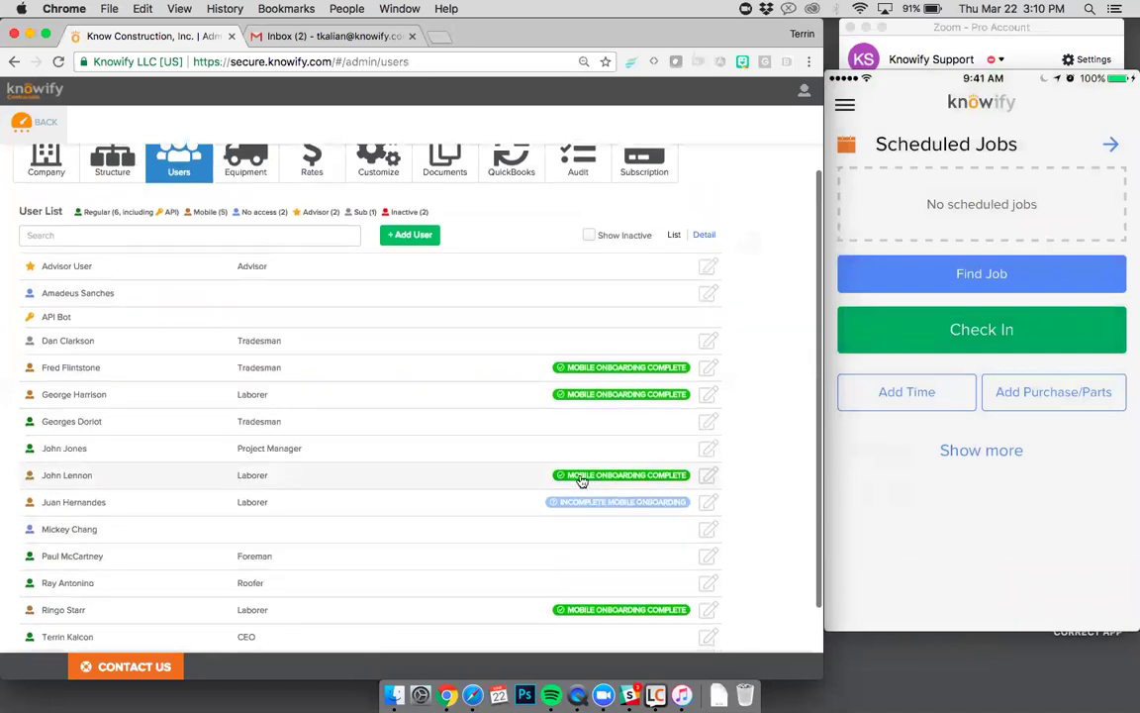
pyautogui.click(259, 64)
pyautogui.press('Return')
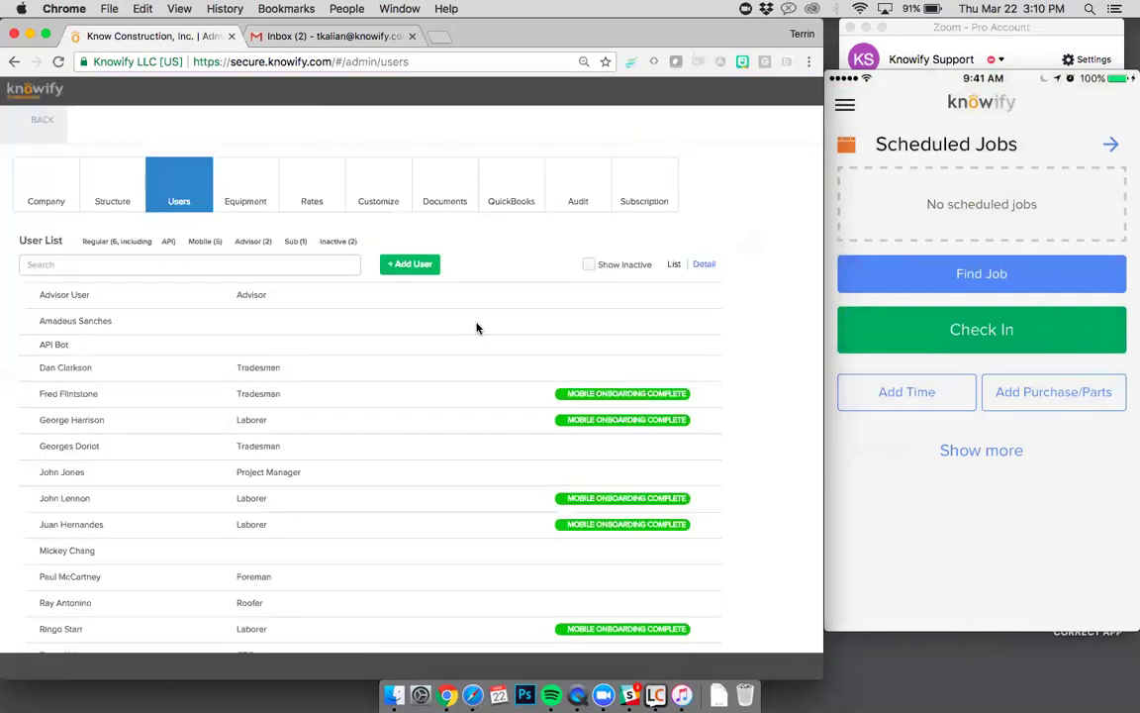
# View the mobile onboarding status of the laborer listed just above the user without a role, and close it.
pyautogui.scroll(-2, 564, 441)
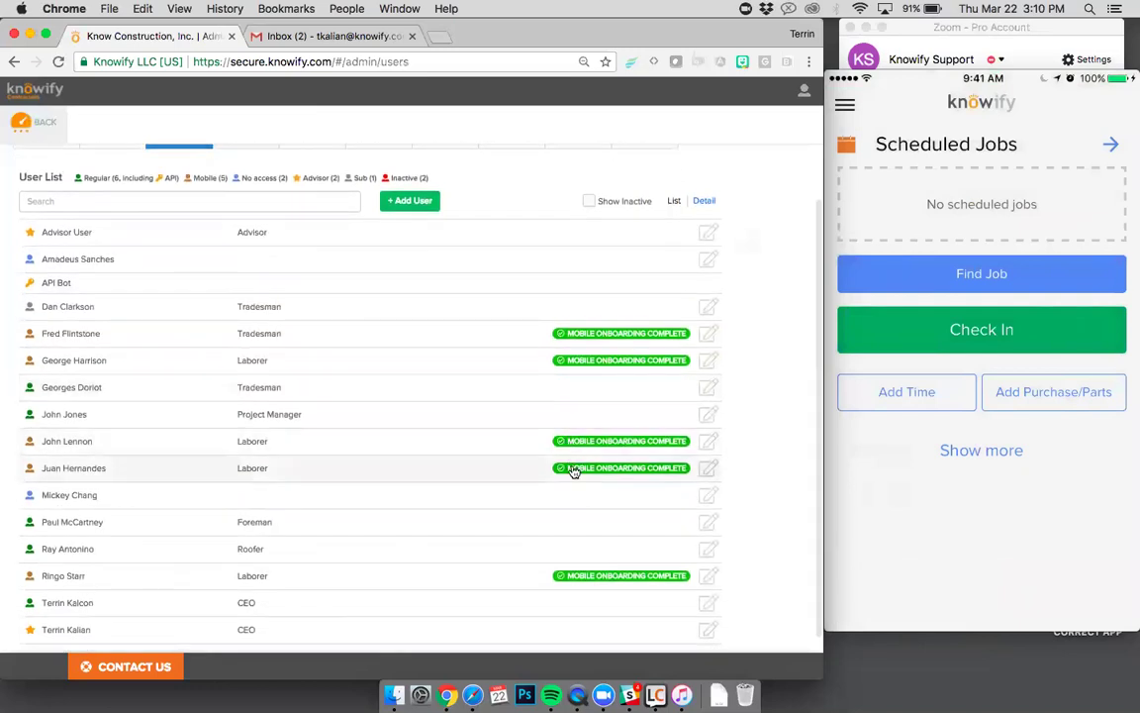
pyautogui.click(571, 468)
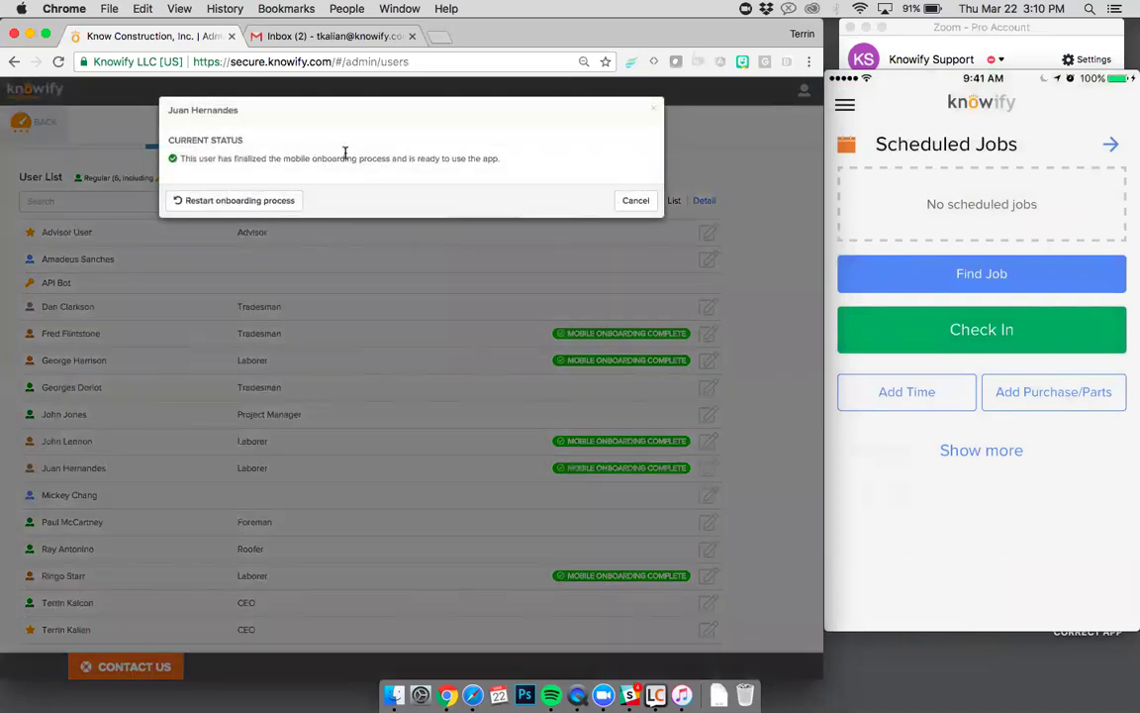
pyautogui.click(635, 200)
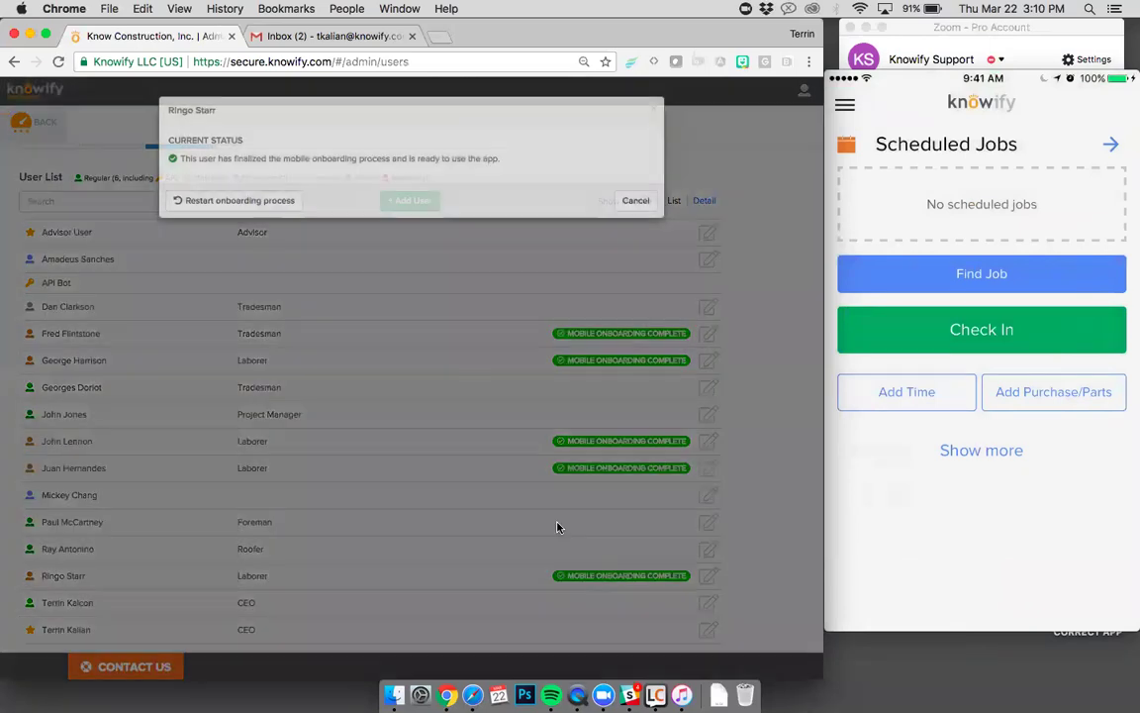
# Restart the mobile onboarding process for the last laborer in the list, review the onboarding steps, and close the status dialog.
pyautogui.click(594, 575)
pyautogui.click(237, 200)
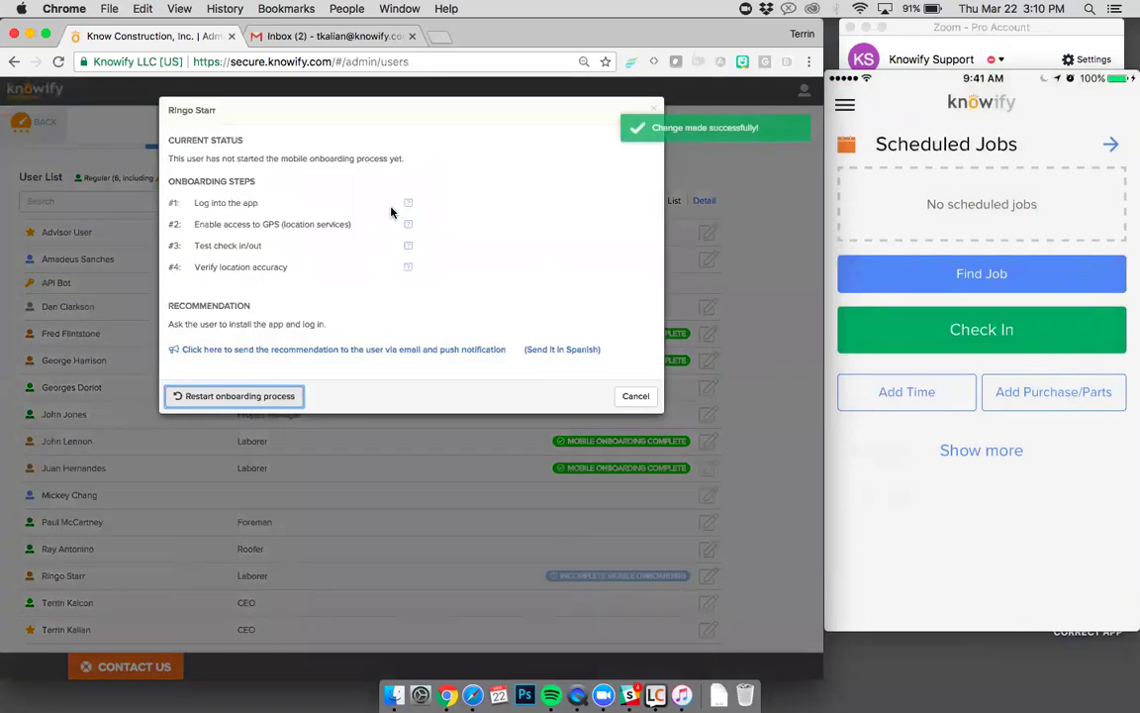
pyautogui.moveTo(190, 224); pyautogui.dragTo(283, 224)
pyautogui.click(222, 245)
pyautogui.moveTo(188, 245); pyautogui.dragTo(298, 269)
pyautogui.click(270, 246)
pyautogui.click(188, 260)
pyautogui.click(298, 269)
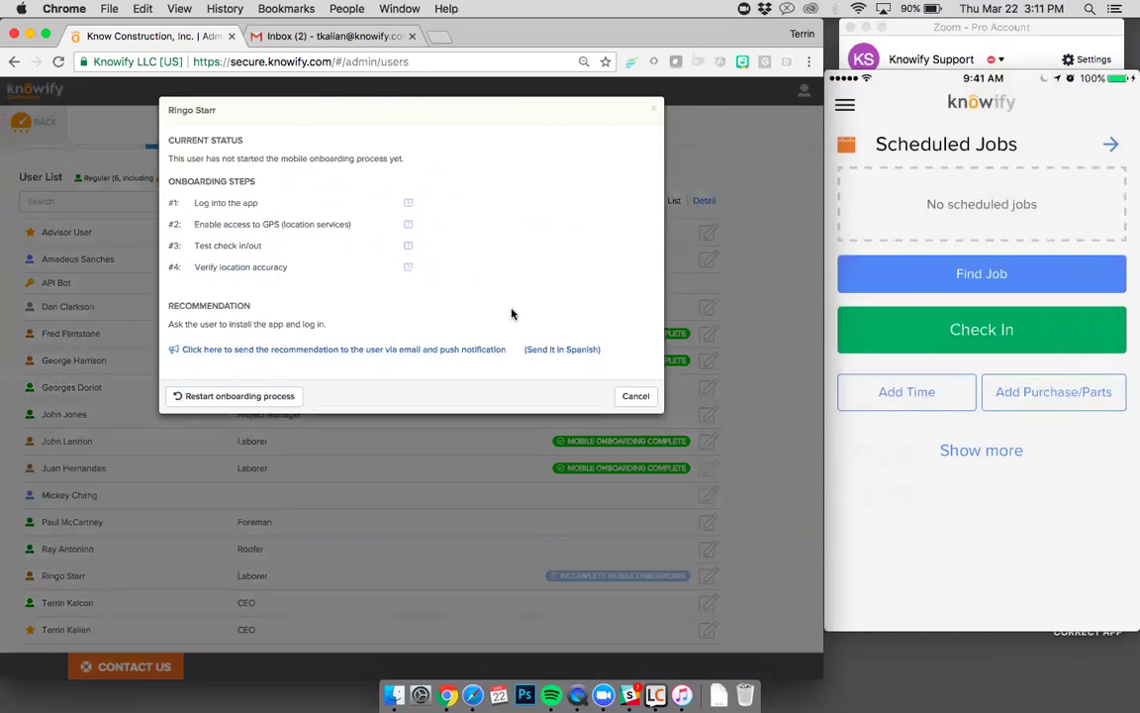
pyautogui.click(635, 397)
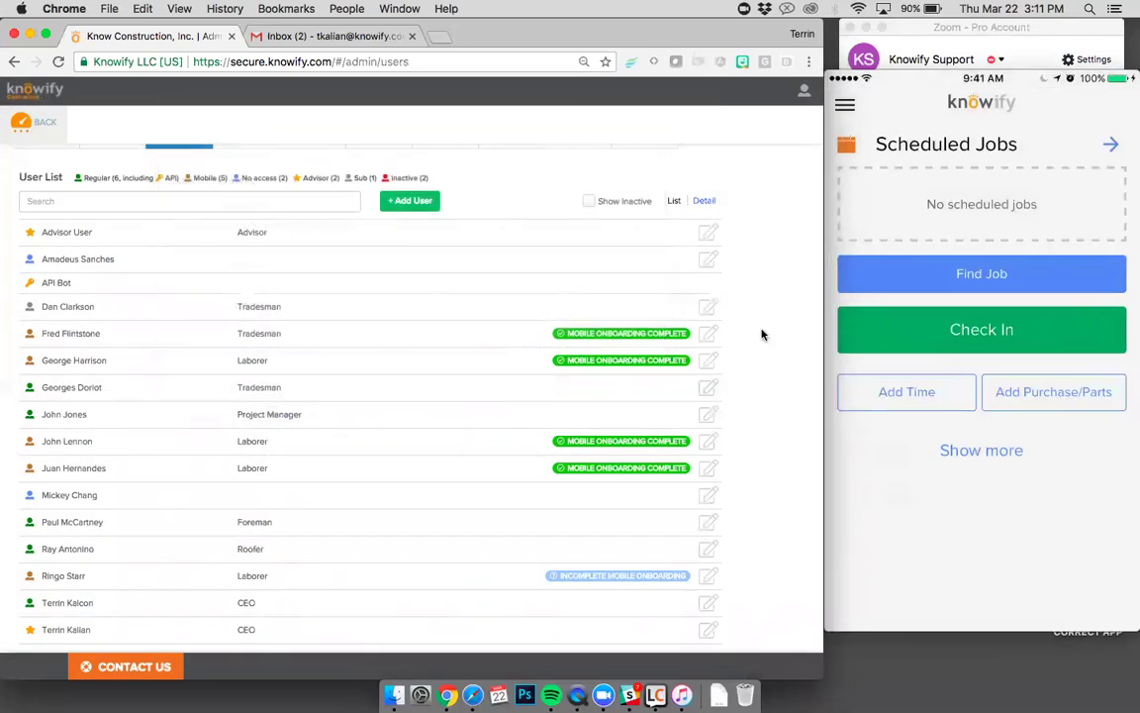
# Return to the dashboard and examine its overview, including contract job flow, invoices, job progress, team activity and bills.
pyautogui.scroll(2, 733, 220)
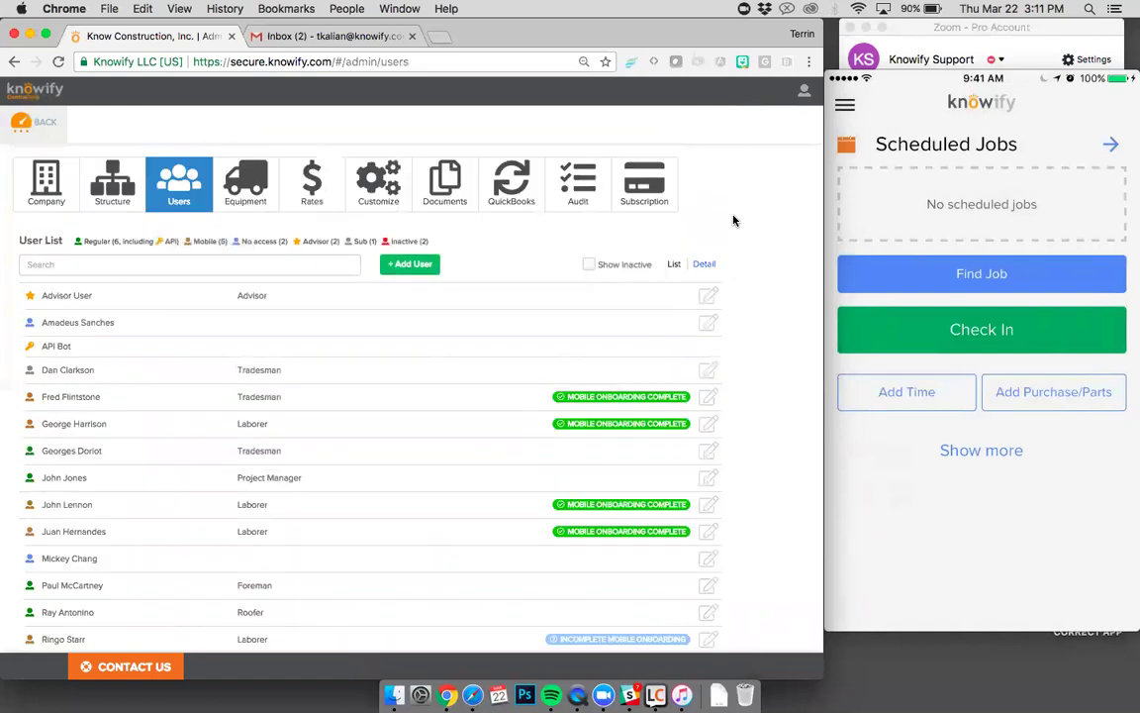
pyautogui.click(46, 128)
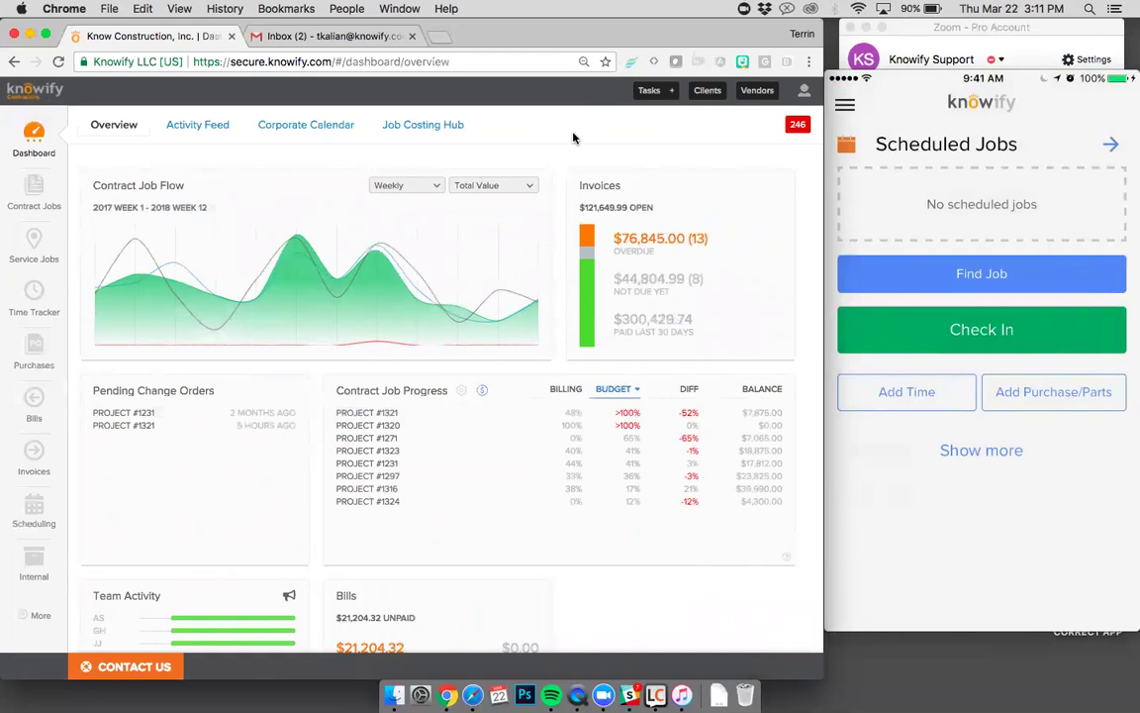
pyautogui.scroll(-3, 567, 185)
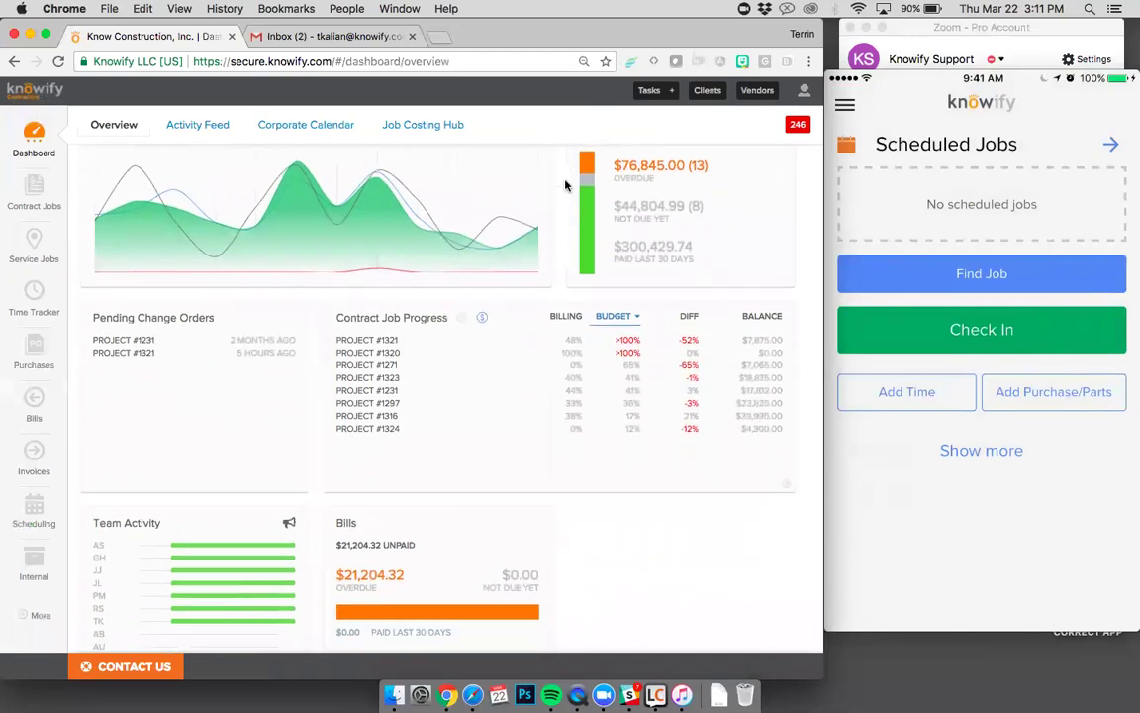
pyautogui.scroll(-3, 566, 185)
pyautogui.scroll(2, 566, 186)
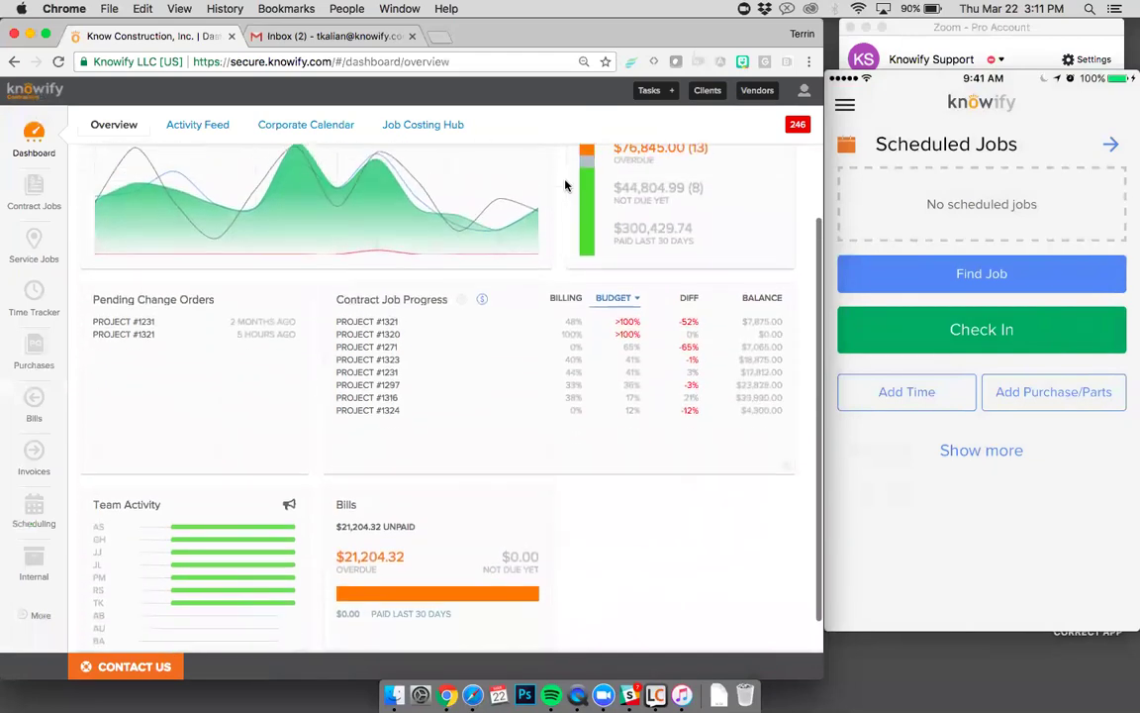
pyautogui.scroll(4, 567, 186)
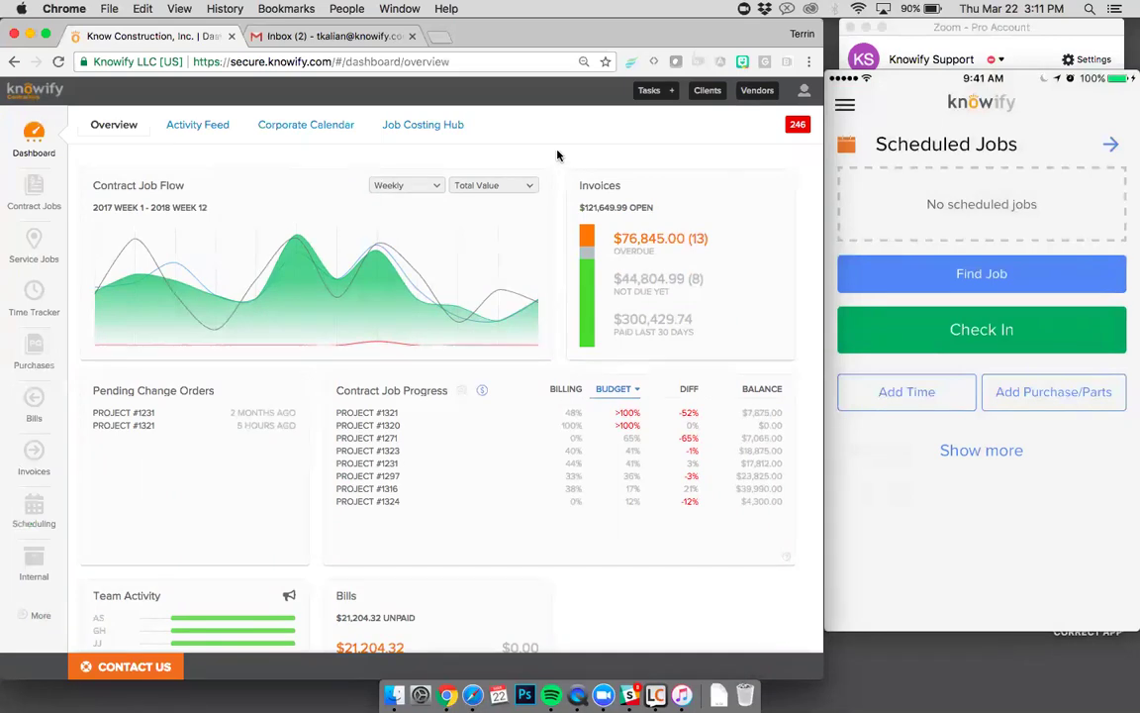
pyautogui.moveTo(493, 291)
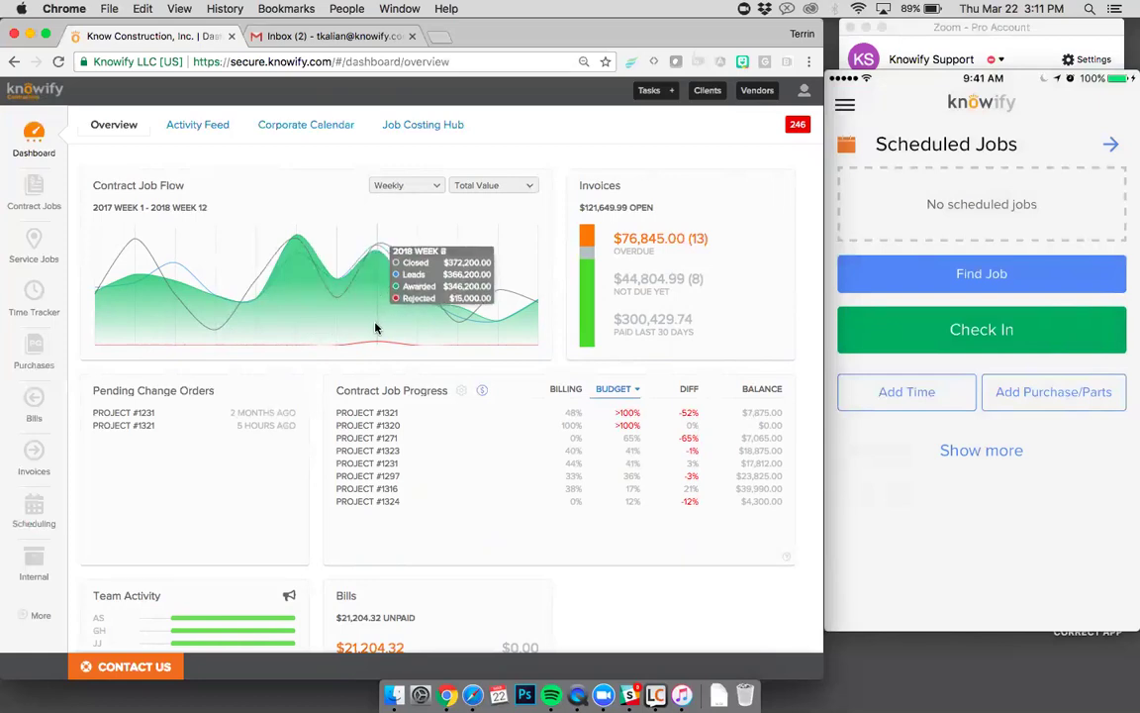
pyautogui.scroll(-1, 367, 361)
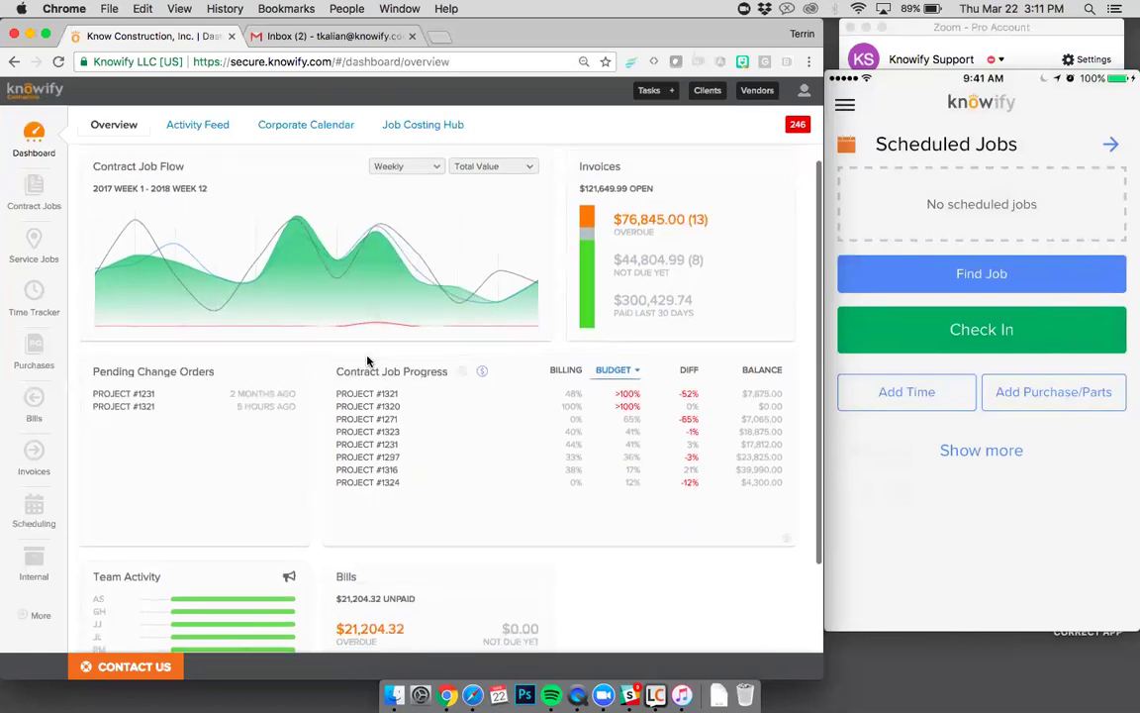
pyautogui.scroll(1, 367, 361)
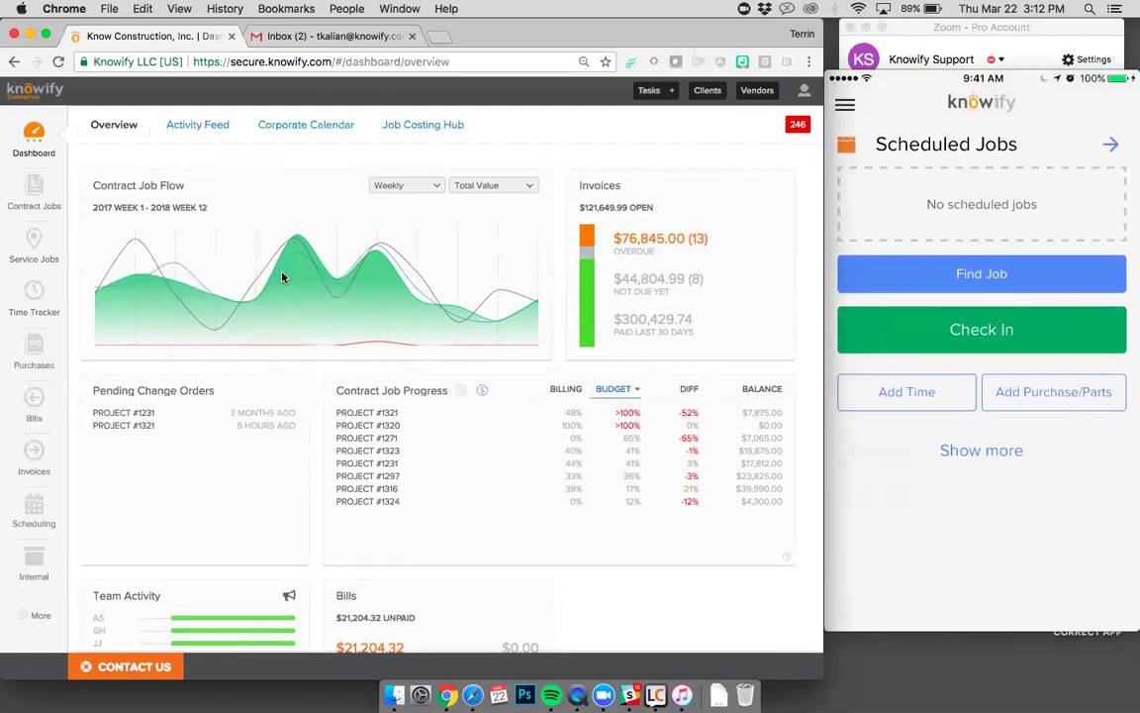
# Display the Contract Job Flow chart by month on the dashboard overview.
pyautogui.click(463, 187)
pyautogui.click(374, 151)
pyautogui.click(405, 186)
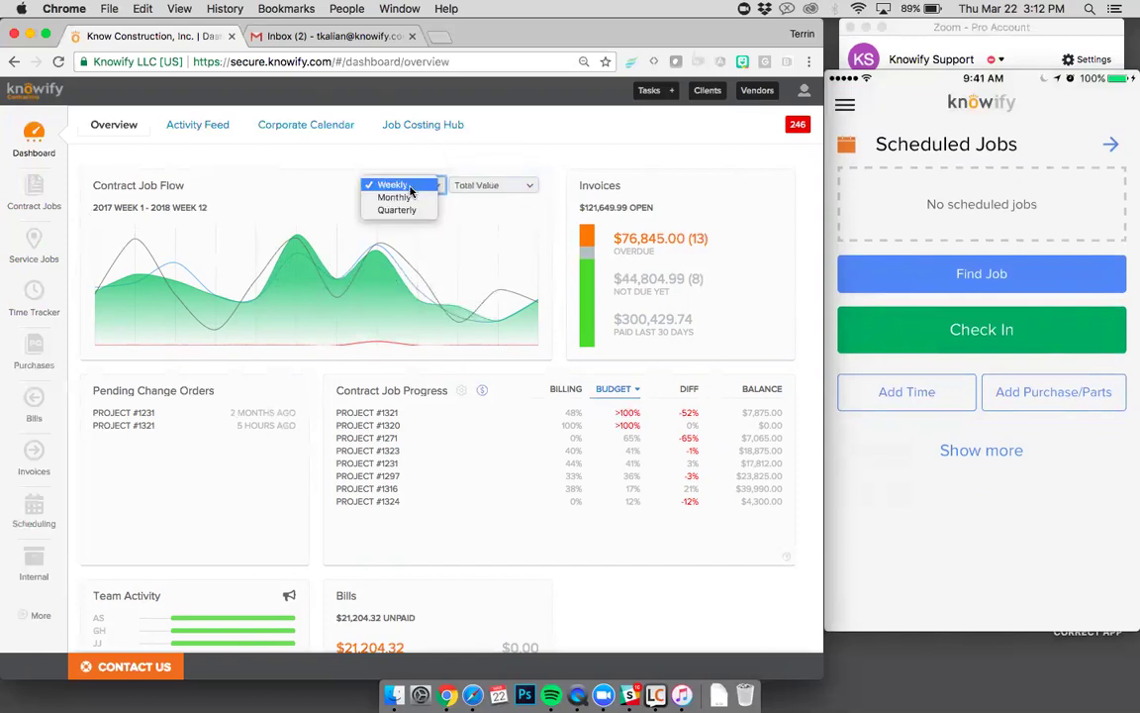
pyautogui.click(404, 198)
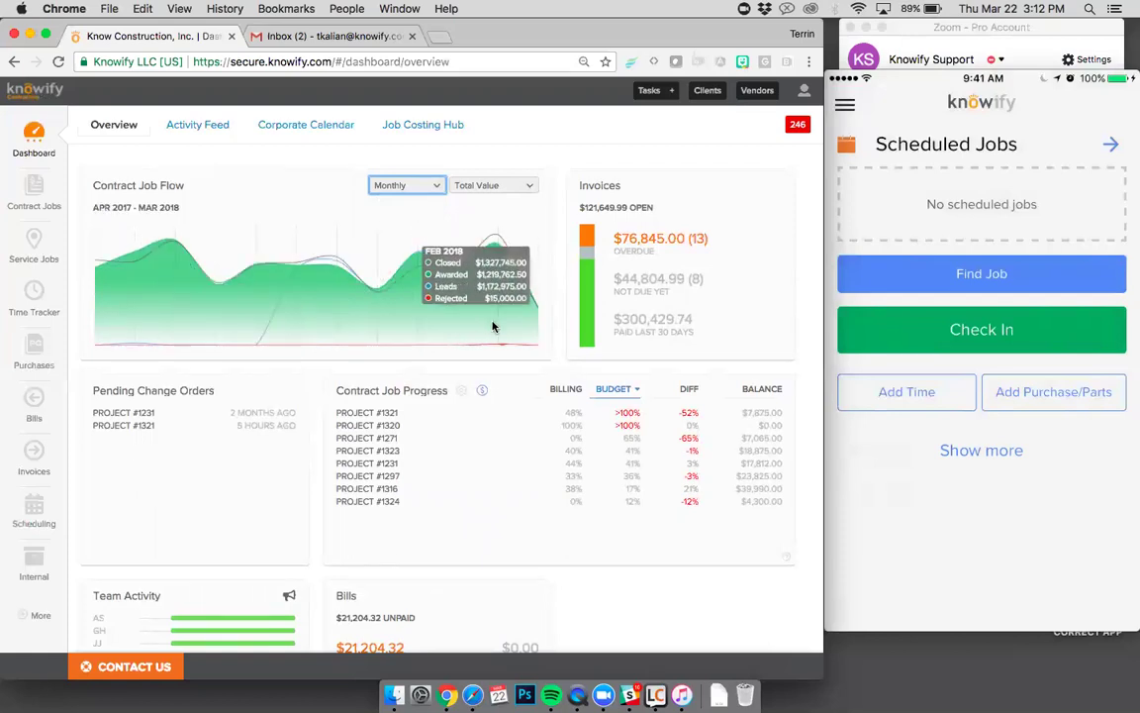
# Switch Contract Job Progress to the phases, tasks and estimated completion view, and review the Team Activity bars.
pyautogui.scroll(-1, 529, 369)
pyautogui.scroll(-1, 555, 297)
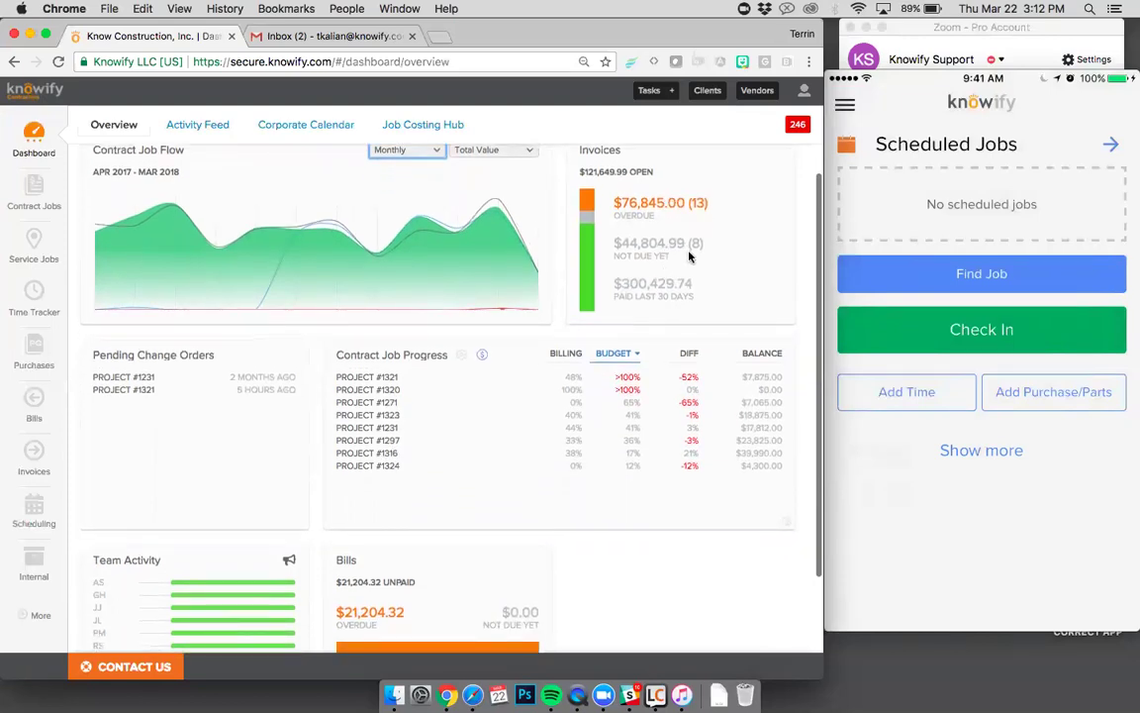
pyautogui.scroll(-1, 690, 262)
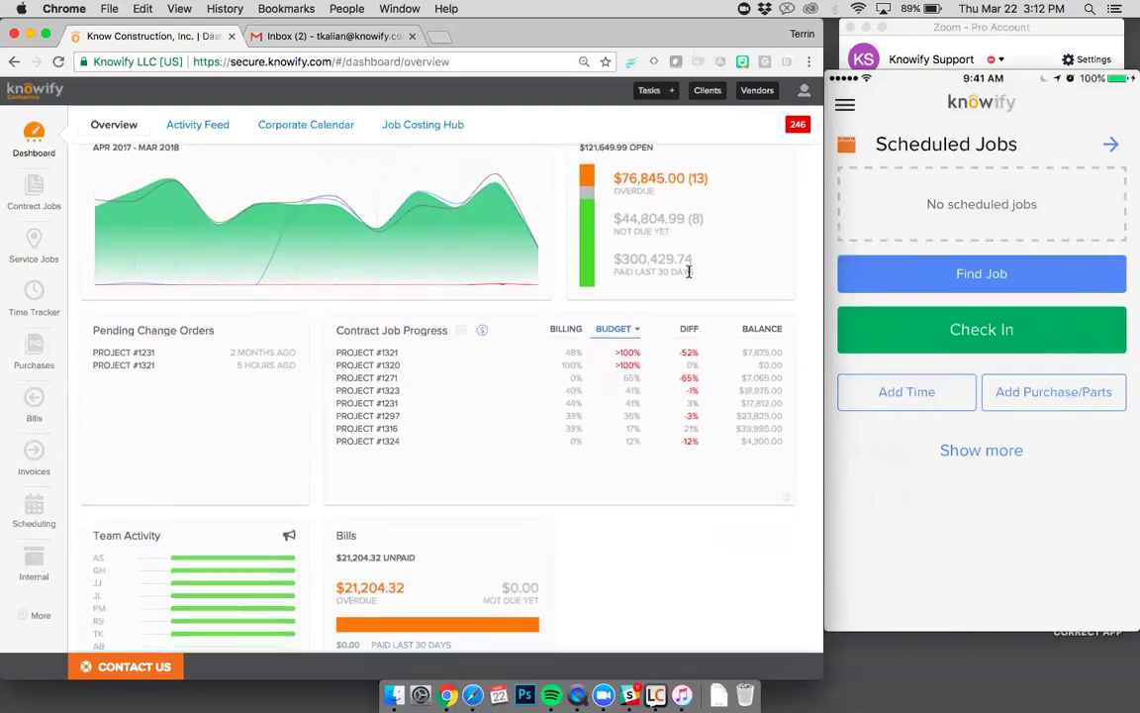
pyautogui.scroll(-3, 674, 267)
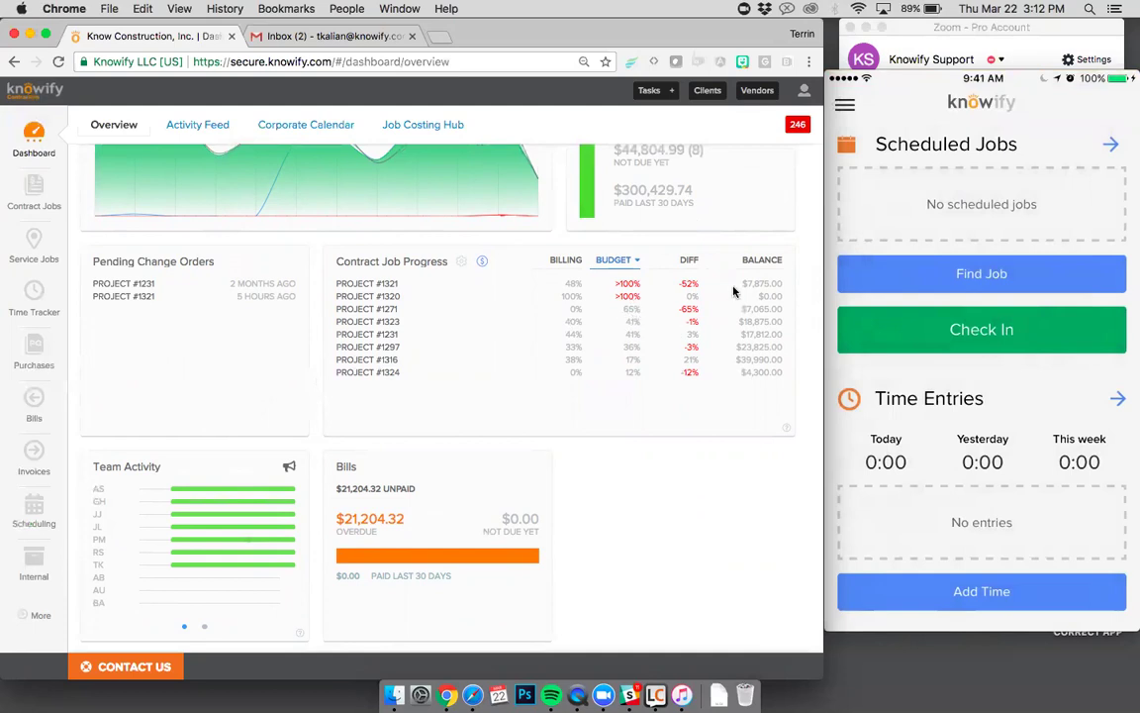
pyautogui.click(462, 262)
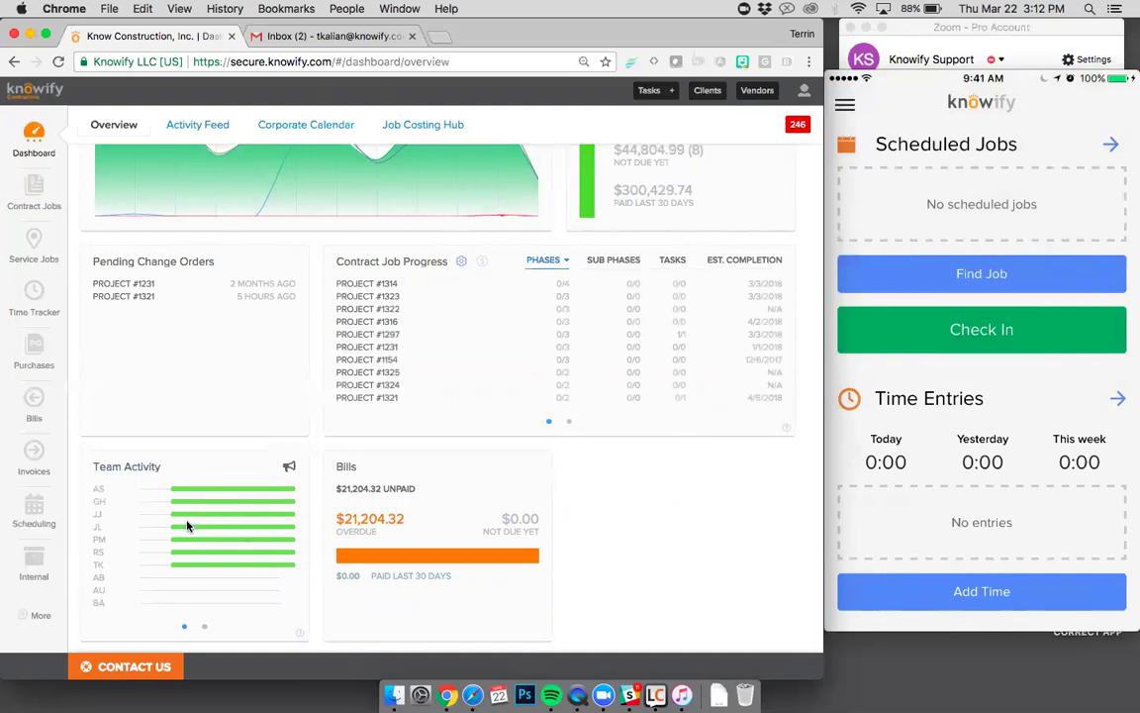
pyautogui.moveTo(194, 494)
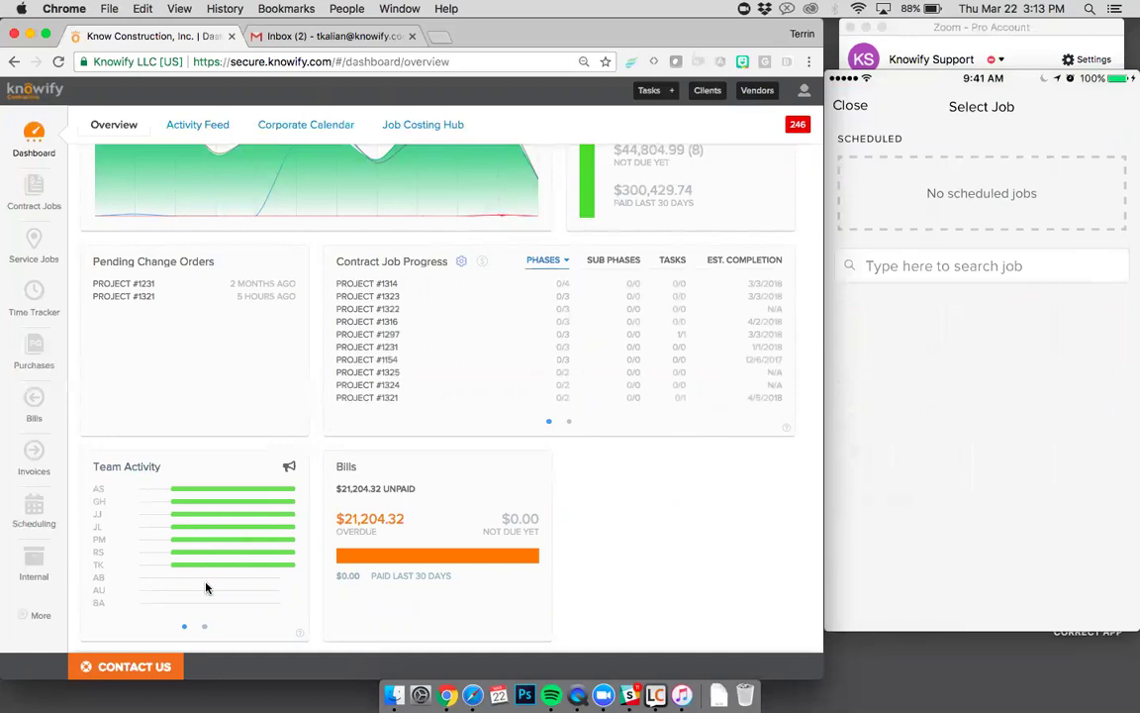
# View the contract jobs list, return to the dashboard overview, and check the refreshed Team Activity.
pyautogui.click(40, 198)
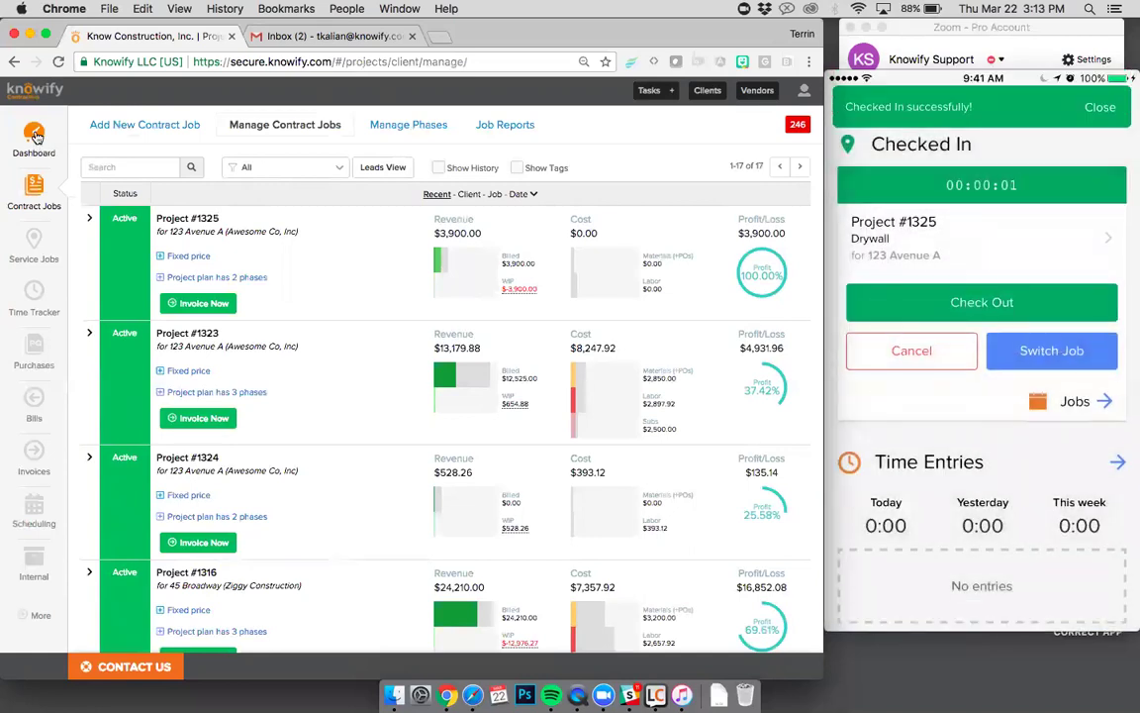
pyautogui.click(35, 136)
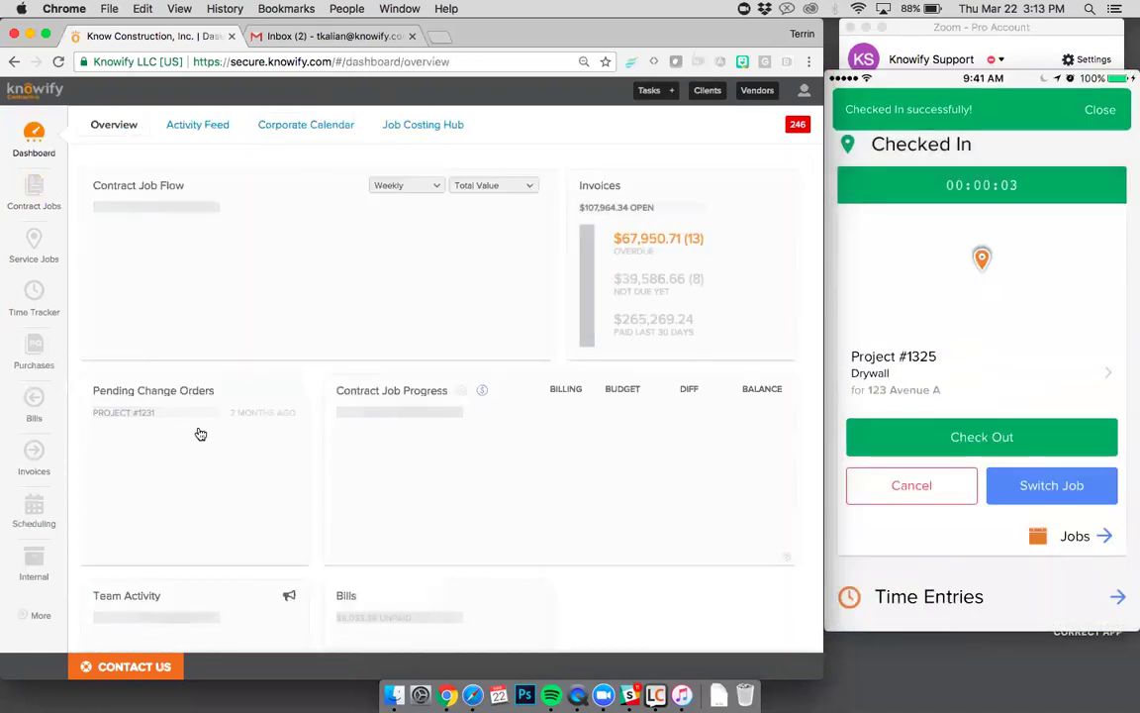
pyautogui.scroll(-3, 200, 435)
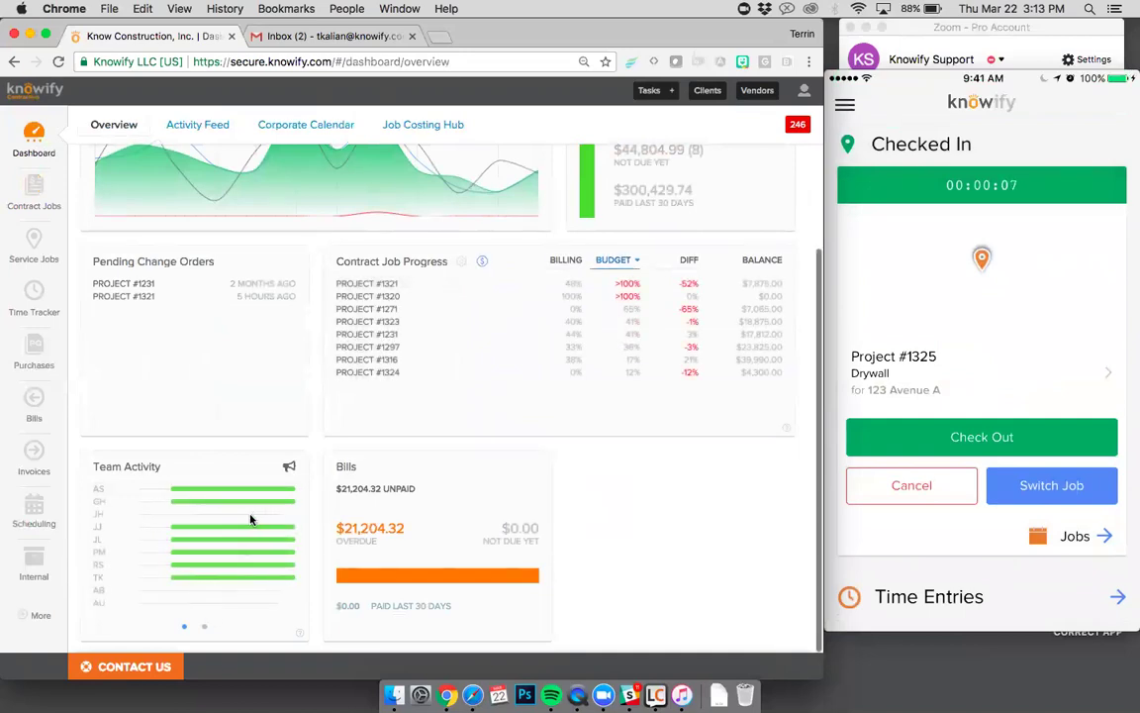
pyautogui.moveTo(253, 518)
# Start a crew notification from Team Activity and add the laborer with a registered iOS device as recipient.
pyautogui.click(290, 469)
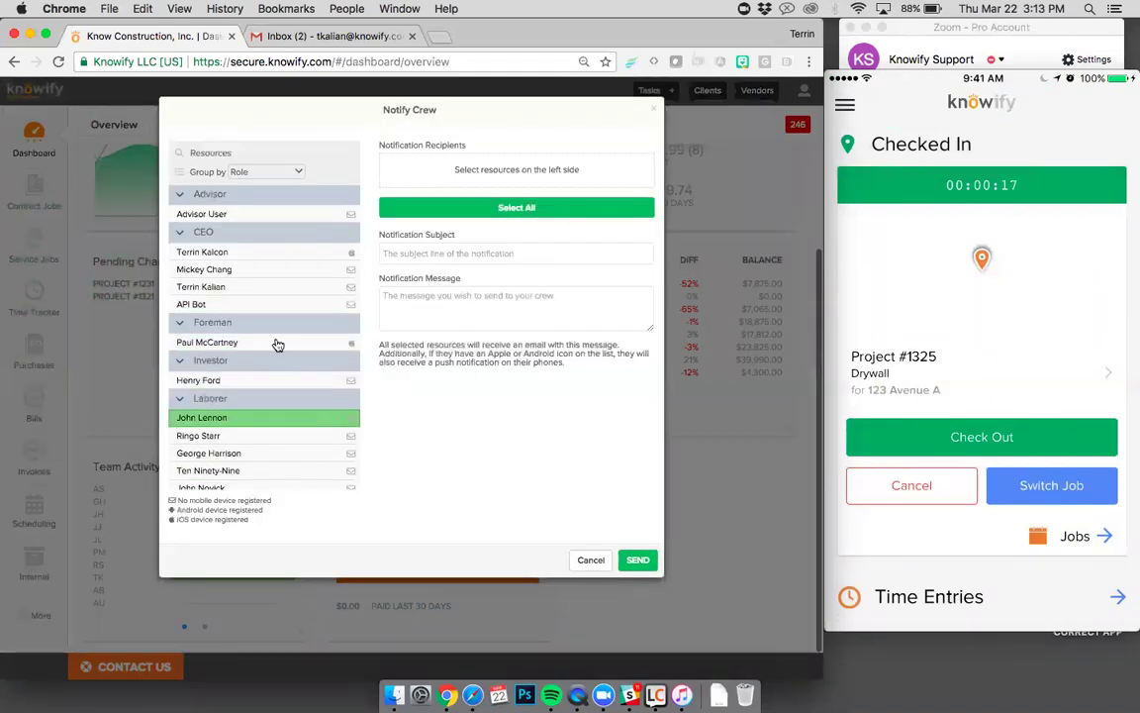
pyautogui.scroll(-3, 275, 342)
pyautogui.scroll(-4, 275, 371)
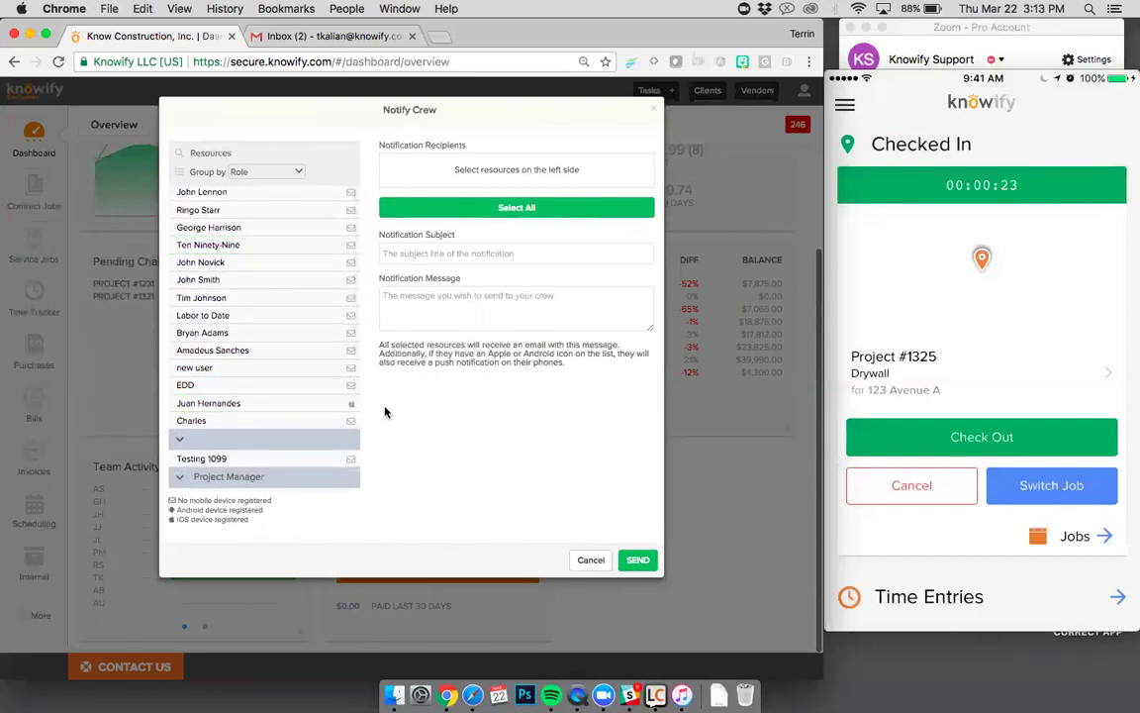
pyautogui.scroll(-2, 299, 334)
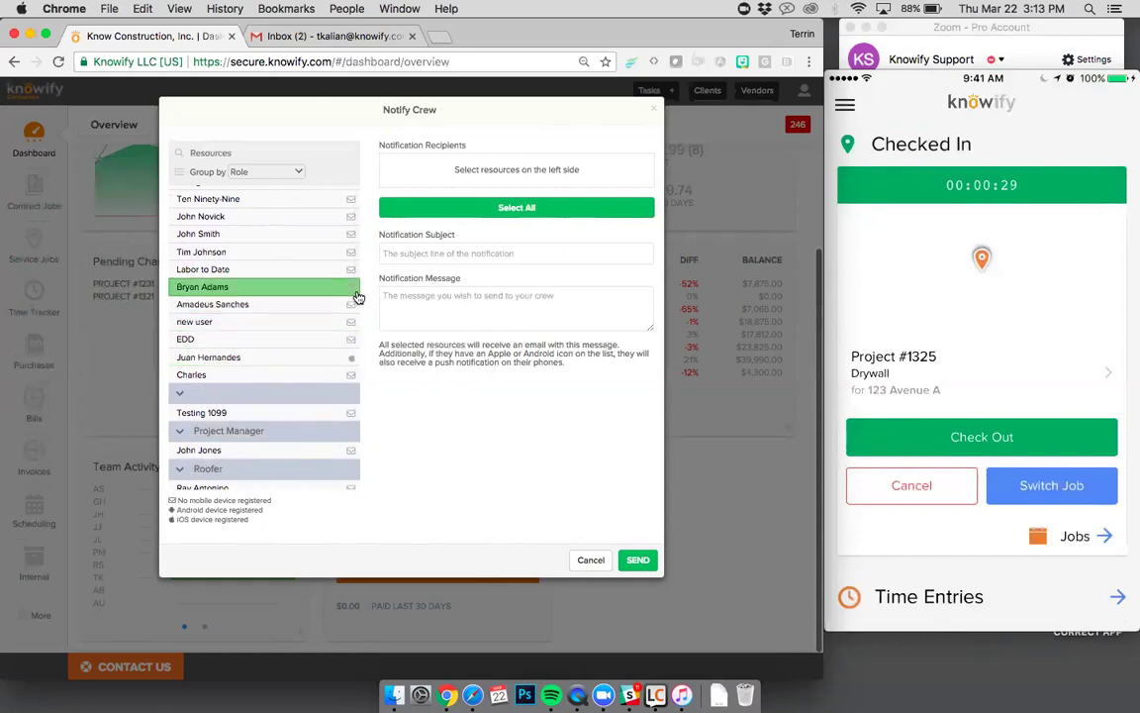
pyautogui.scroll(3, 356, 324)
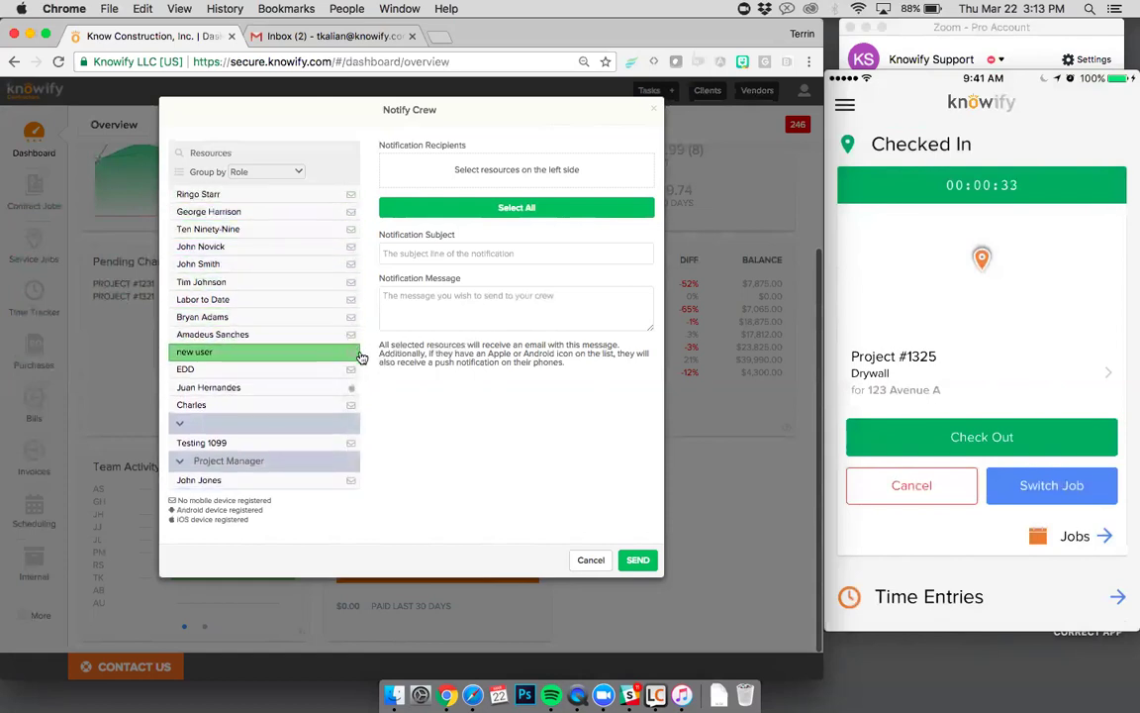
pyautogui.click(309, 394)
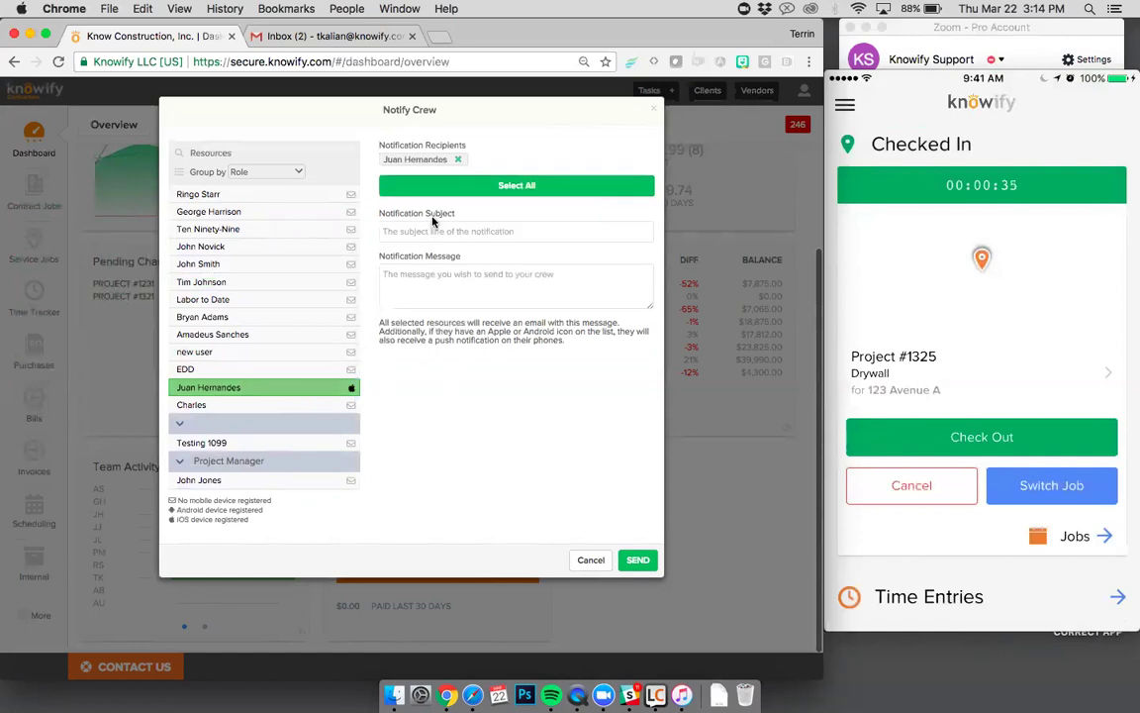
# Send the notification with subject "Check This Out" and message "I can send notifications to your phone now! Get to work.".
pyautogui.click(420, 234)
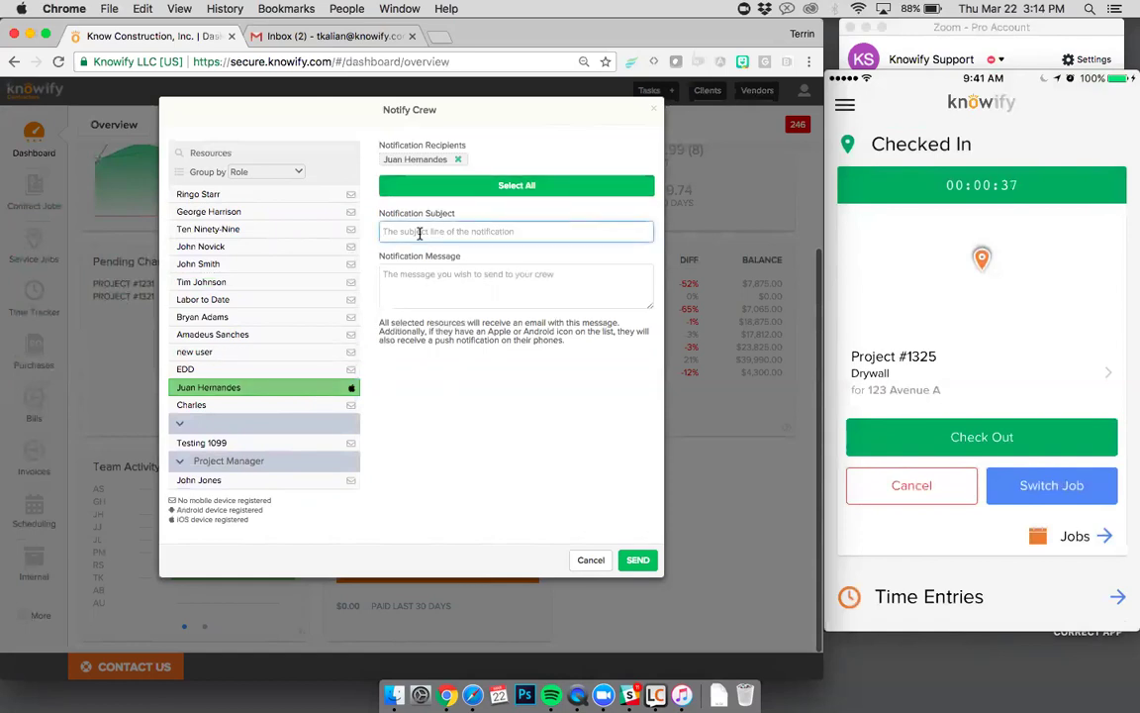
pyautogui.write('Check This Out')
pyautogui.press('Tab')
pyautogui.write('I can ')
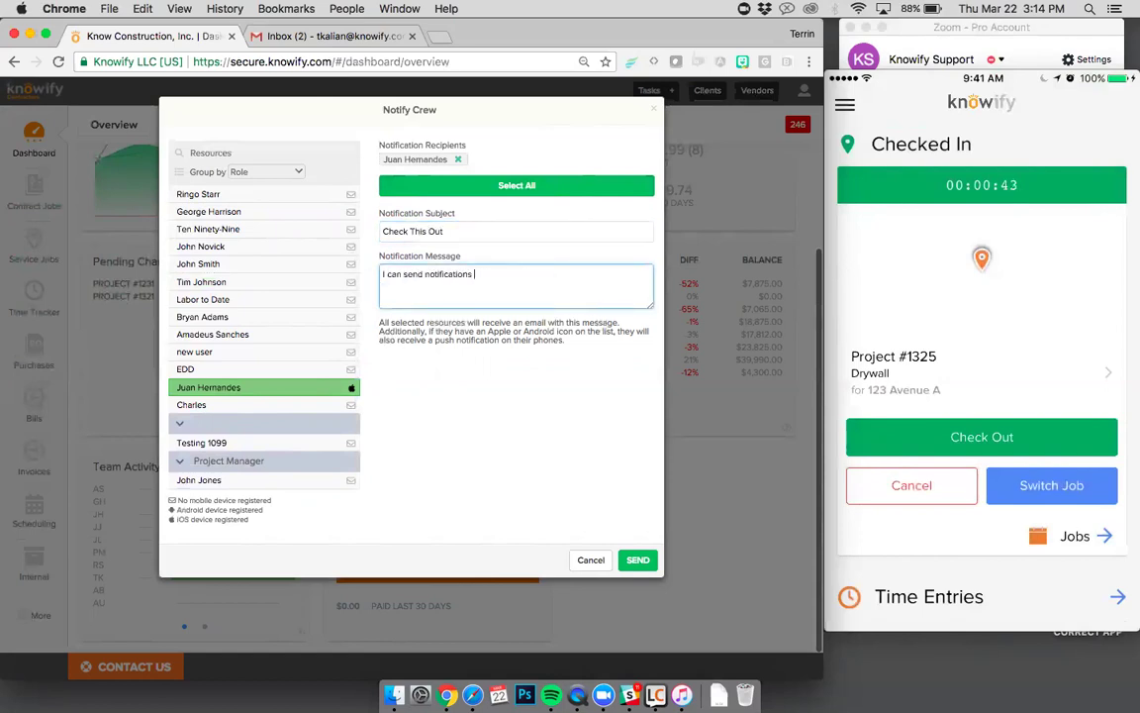
pyautogui.write('send notifications to your phone now! Get to work.')
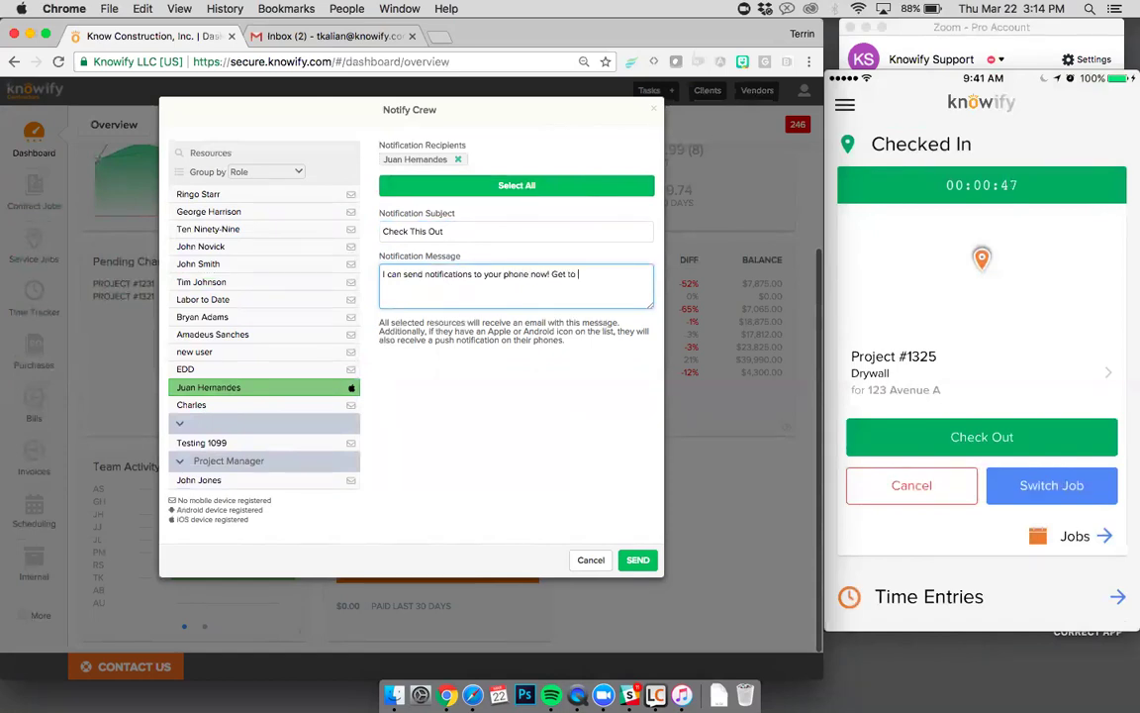
pyautogui.click(639, 559)
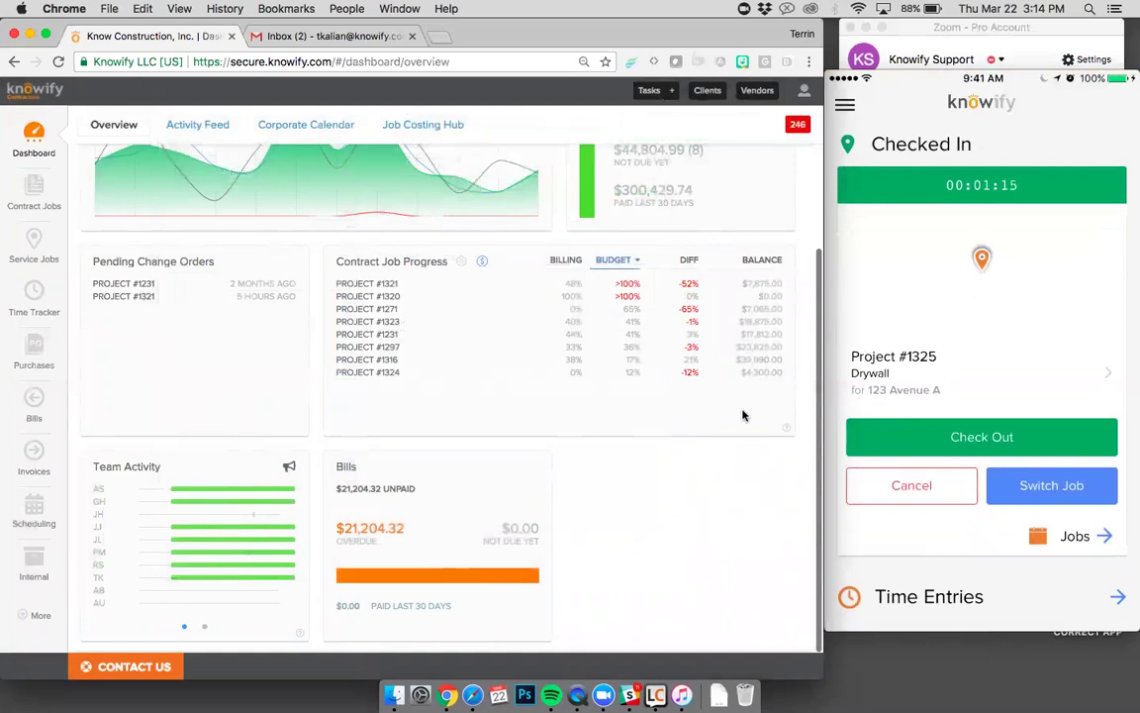
# Open the scheduling job board, view the Drywall/Framing phase options under Project #1316, and return to the dashboard.
pyautogui.click(32, 509)
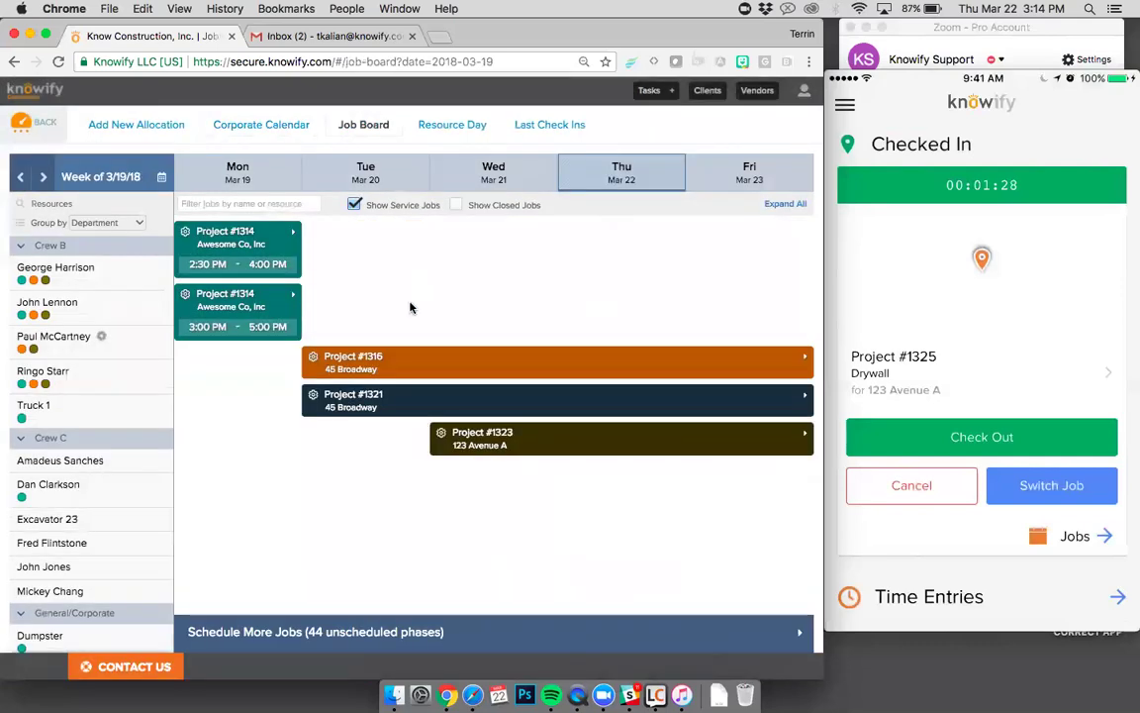
pyautogui.click(400, 372)
pyautogui.click(314, 392)
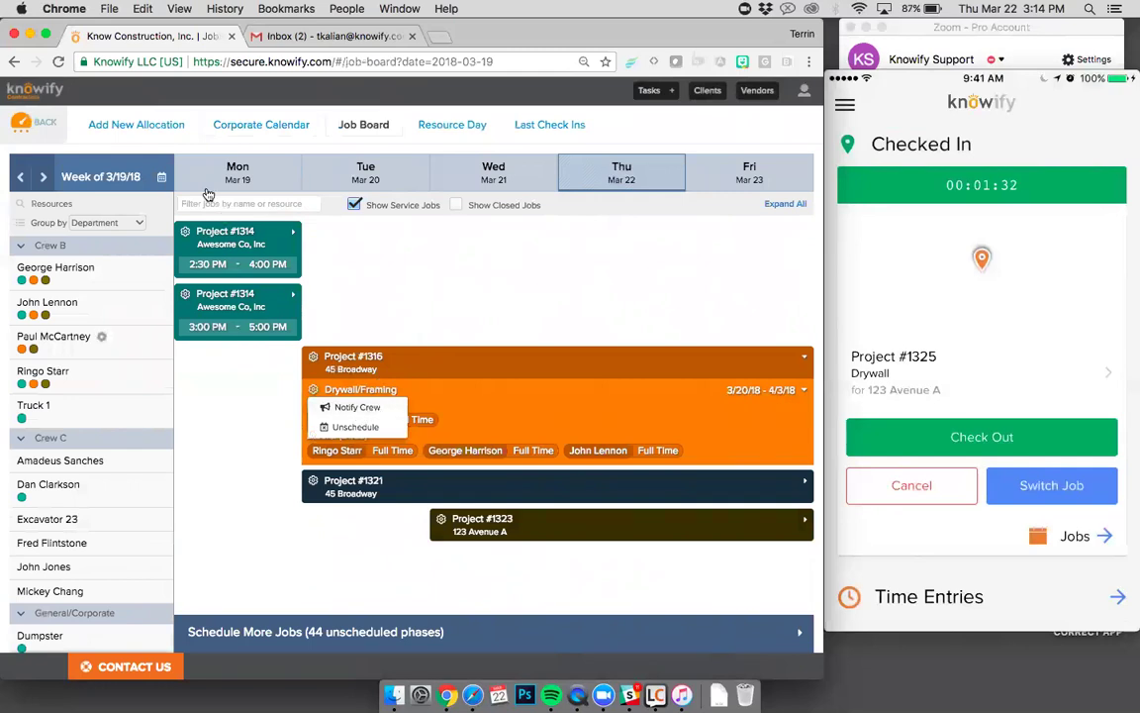
pyautogui.click(40, 121)
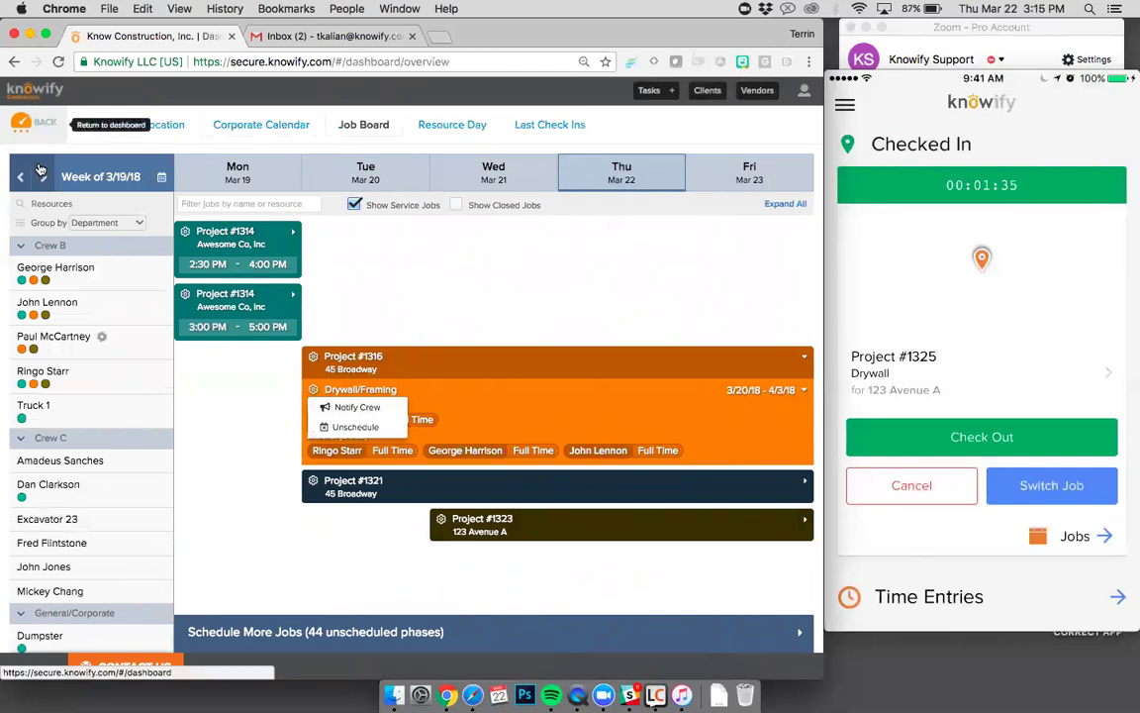